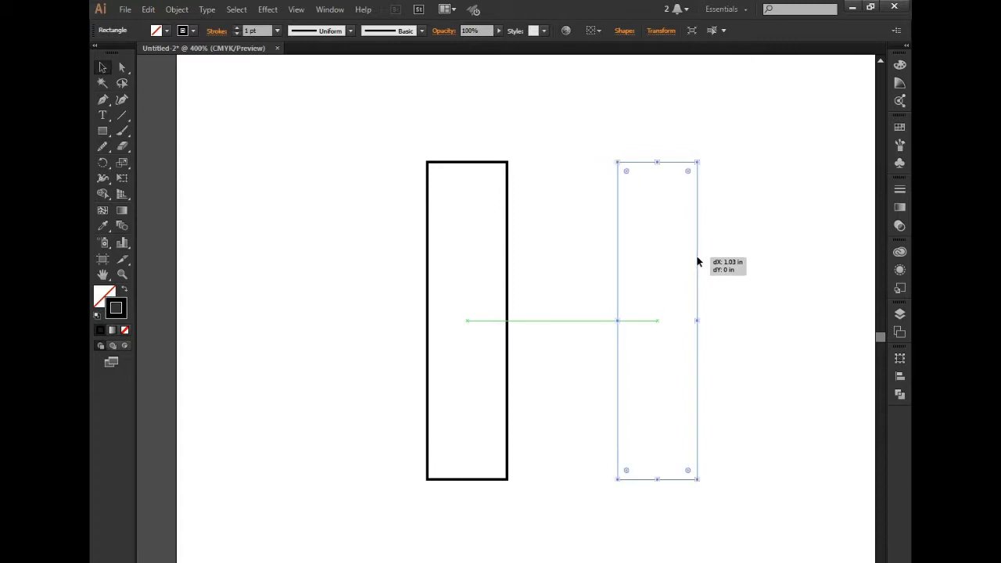
Step: Copy the right upright rectangle and paste a duplicate, placing it beside the left upright over the original
click(148, 9)
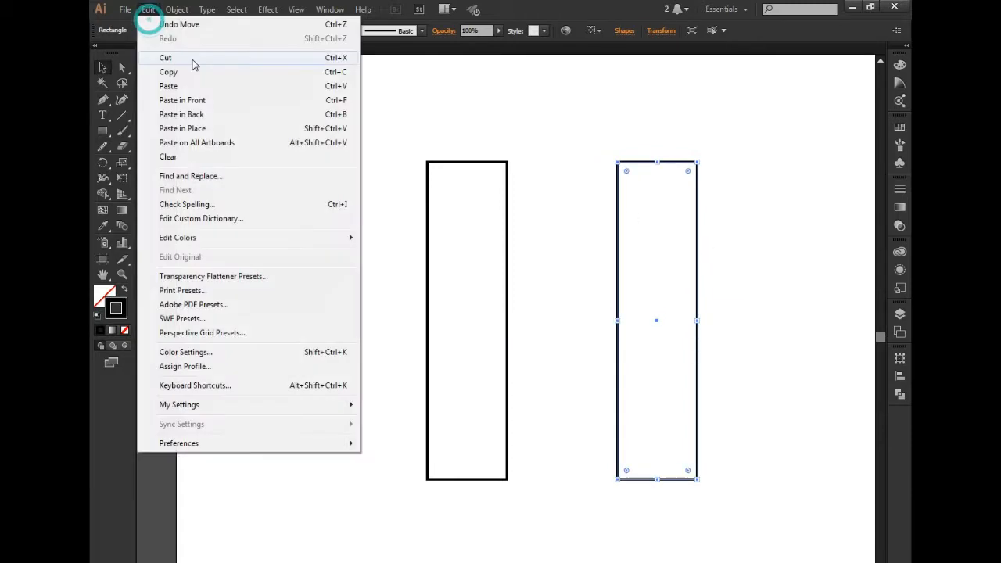
click(183, 73)
click(148, 9)
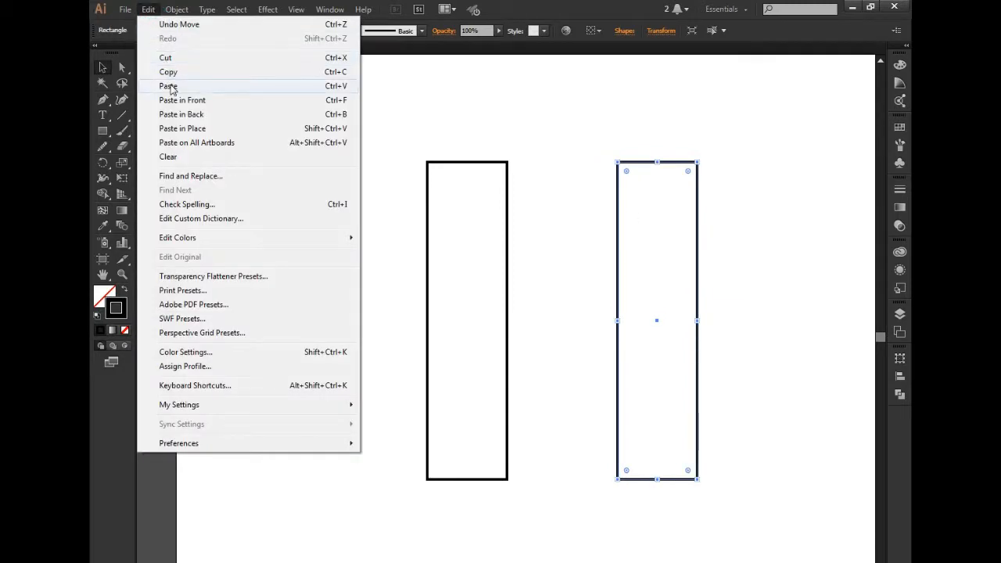
click(169, 86)
drag(547, 248, 696, 230)
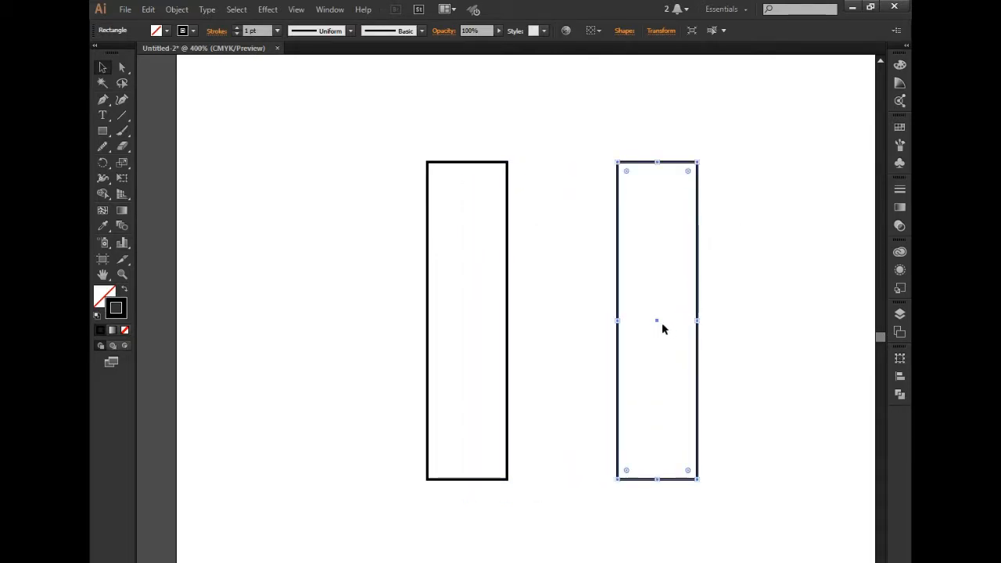
Step: Rotate the duplicate into a rising diagonal and move its top corner onto the right rectangle's upper-left corner
drag(707, 164, 763, 264)
drag(712, 209, 598, 186)
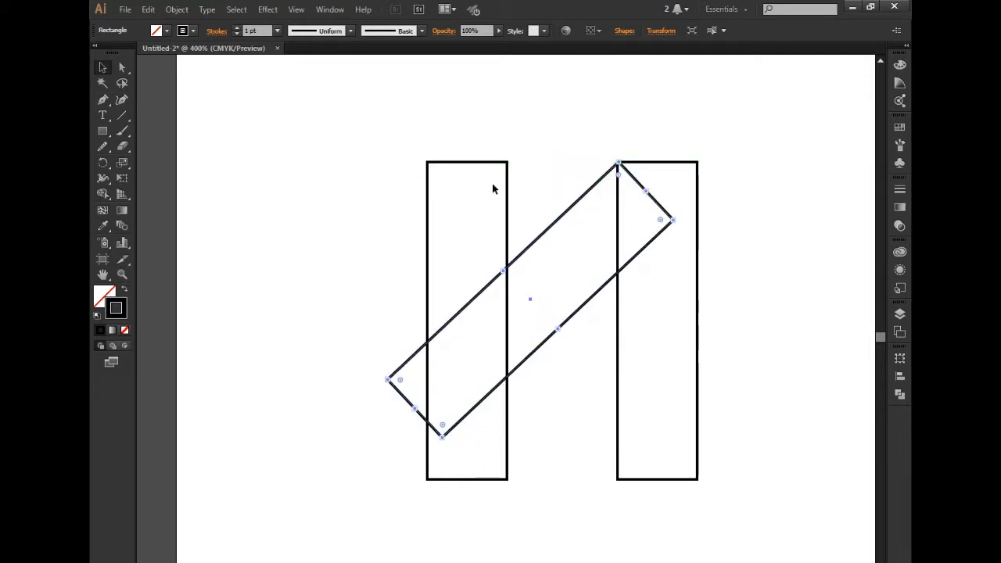
click(268, 177)
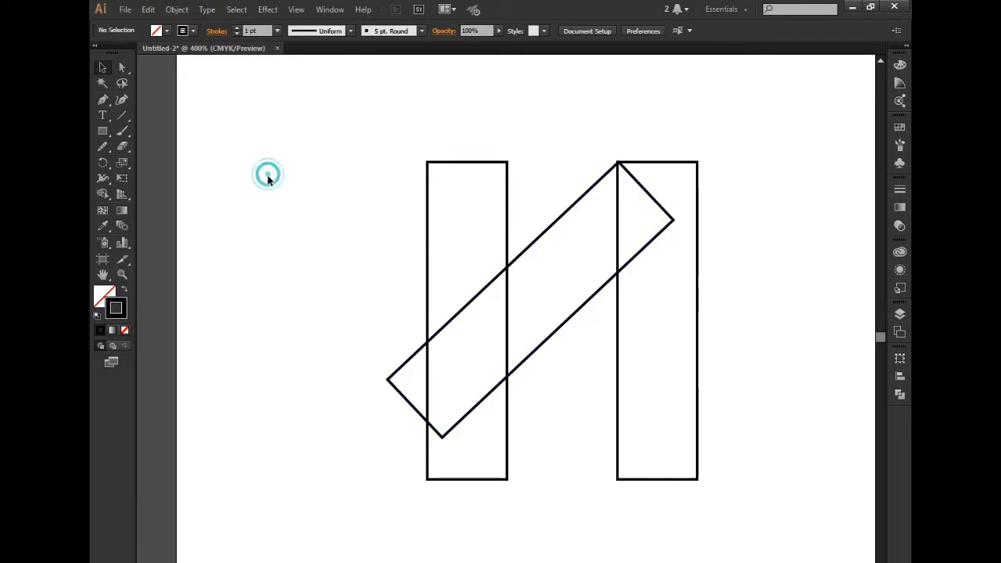
Step: Dismiss the Cloud Net error dialog, then copy the diagonal rectangle and paste a duplicate of it
click(571, 212)
click(148, 9)
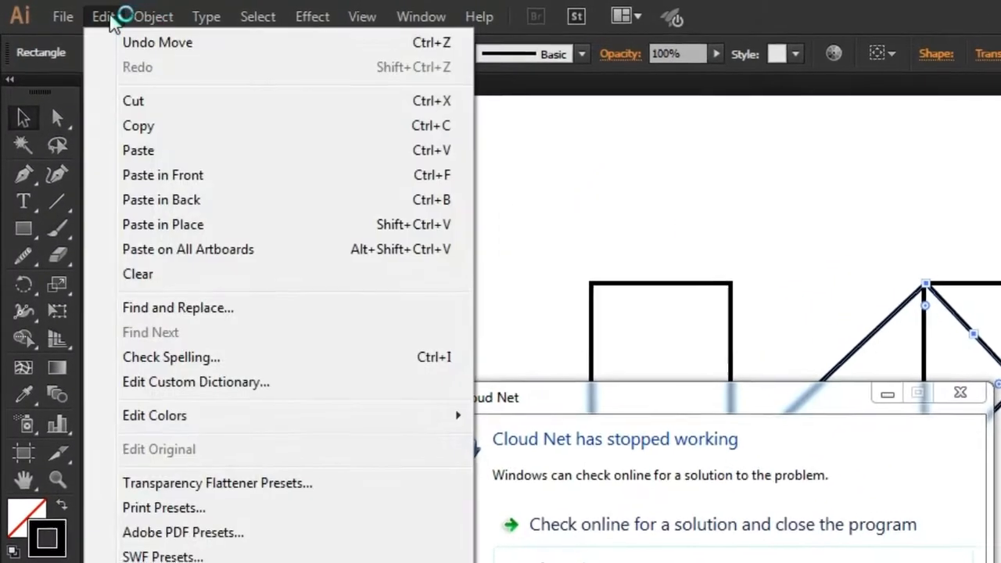
click(961, 393)
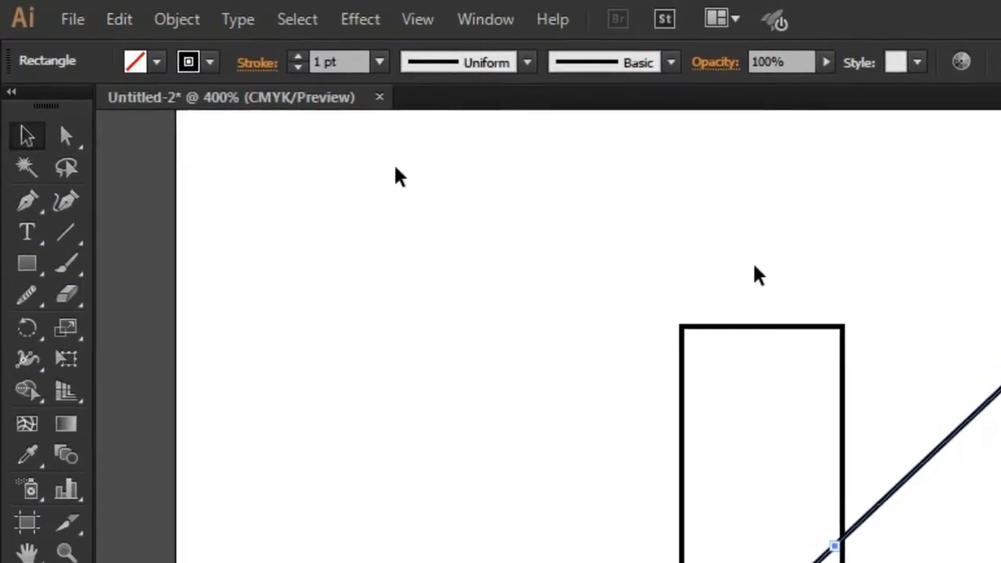
click(122, 23)
click(188, 150)
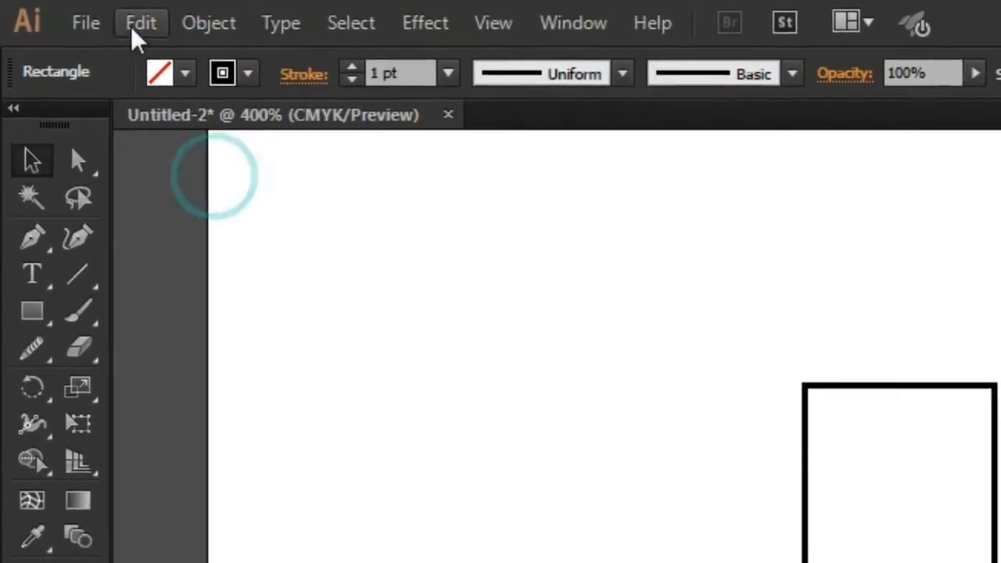
click(137, 29)
click(249, 233)
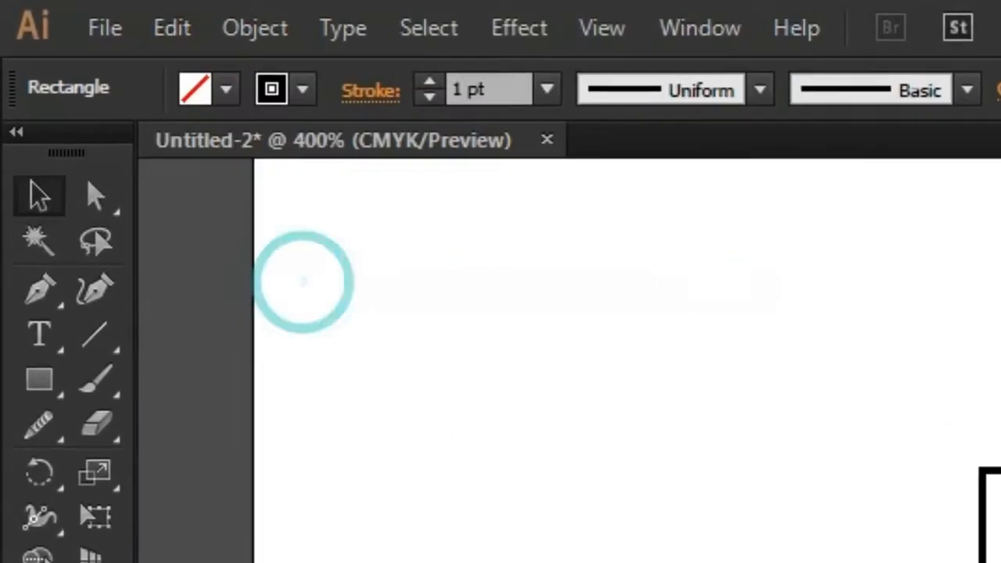
click(811, 204)
Step: Rotate the pasted bar into the opposite diagonal and place its lowest corner at the right rectangle's lower-left corner
drag(570, 372, 576, 411)
drag(648, 205, 726, 498)
mouse_move(495, 249)
mouse_down()
mouse_move(510, 259)
mouse_move(501, 265)
mouse_up()
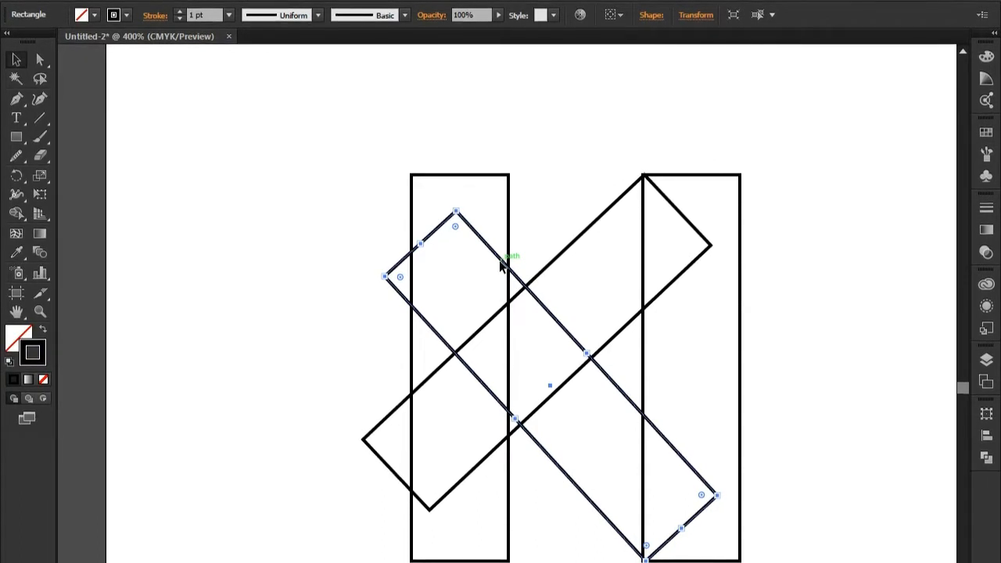
click(780, 276)
Step: Fine-tune the falling diagonal's angle and position so both diagonals cross on the left upright's inner edge
click(395, 286)
drag(380, 270, 363, 311)
click(344, 319)
drag(344, 319, 374, 296)
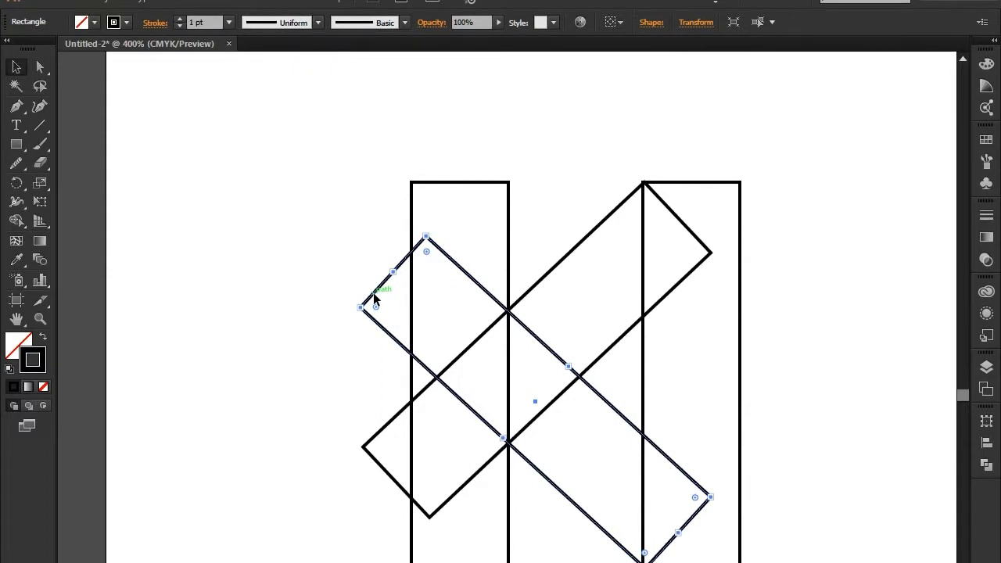
click(279, 317)
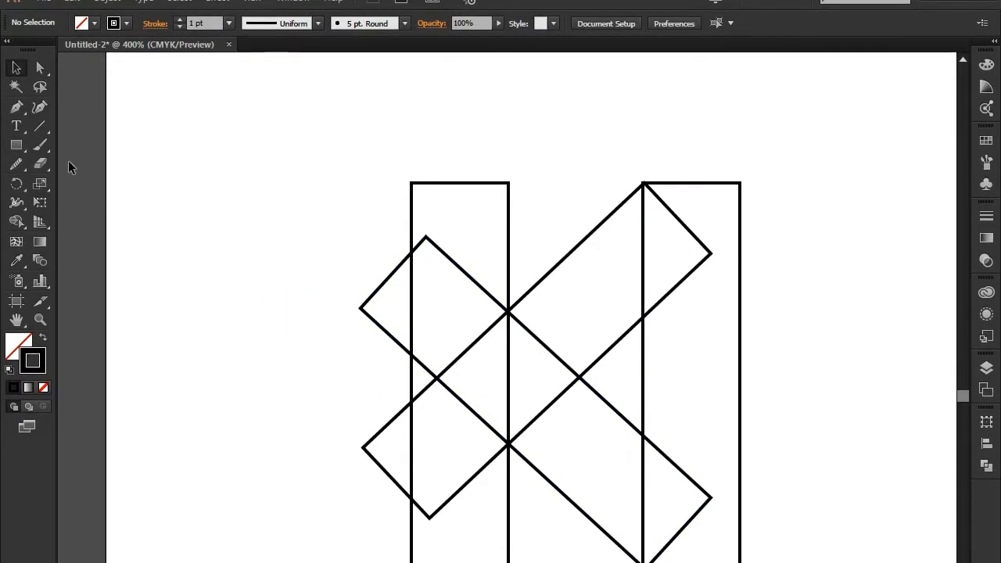
Step: Draw a closed four-point Pen shape filling the right rectangle's upper corner beyond the end of the rising diagonal
click(16, 106)
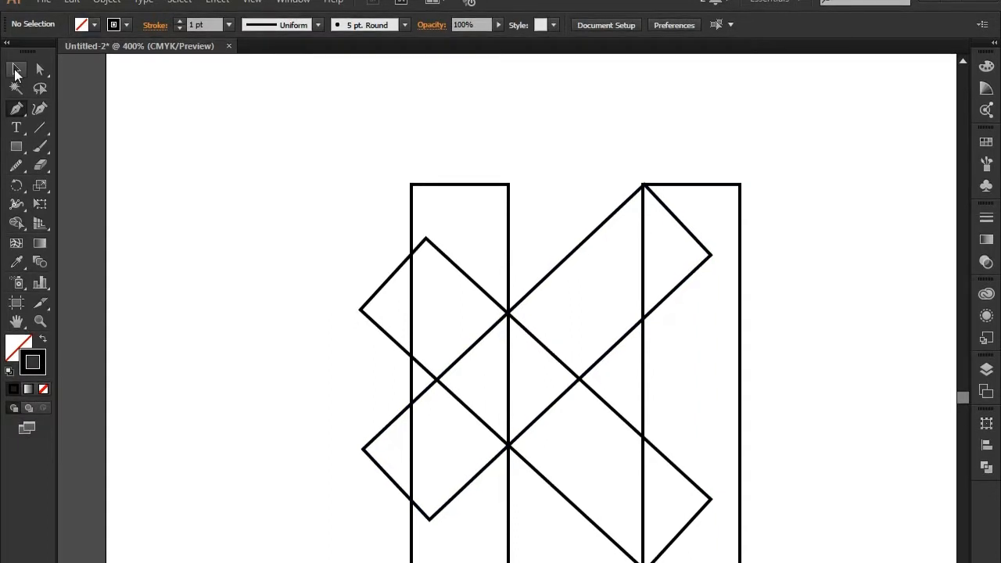
click(18, 111)
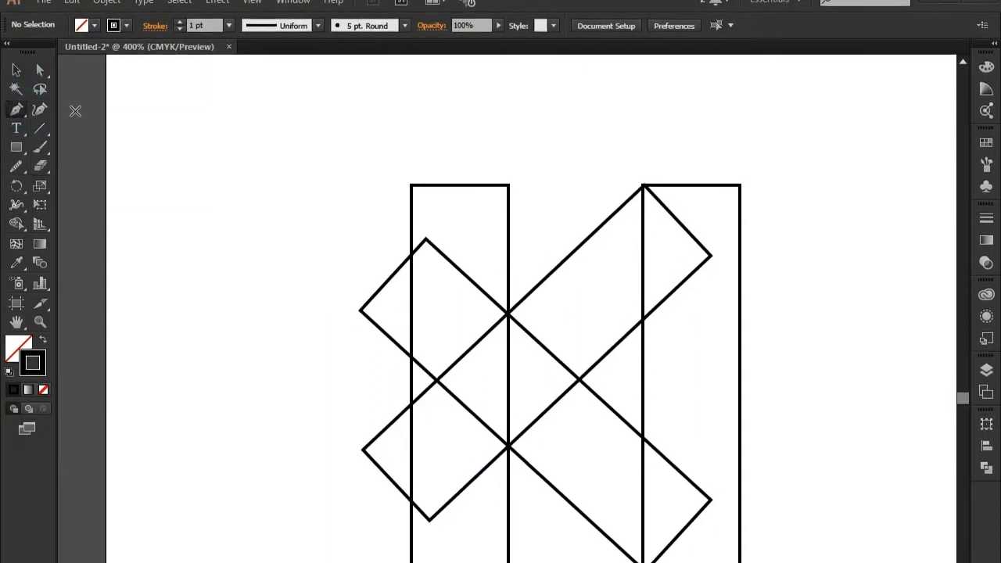
click(711, 255)
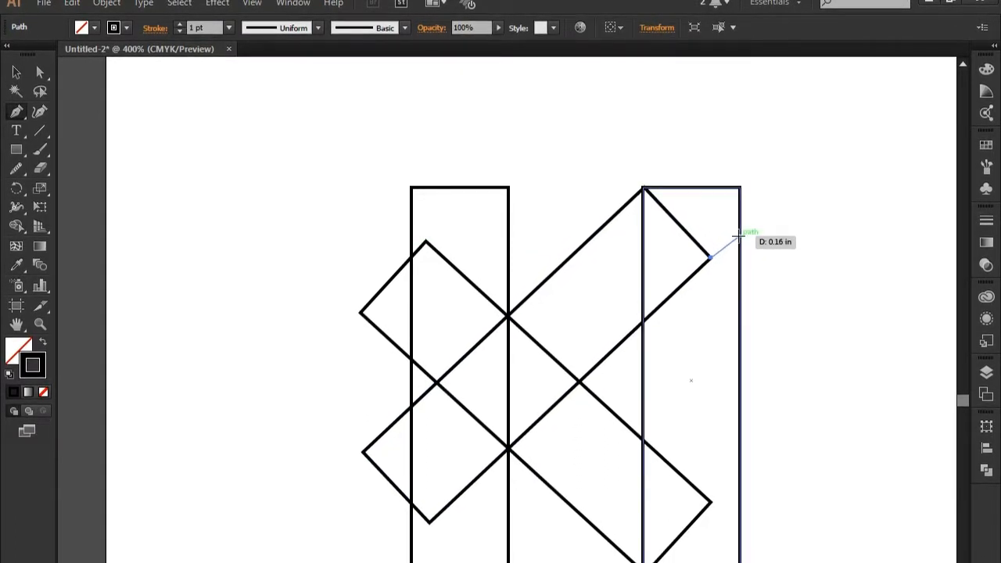
click(738, 235)
click(739, 188)
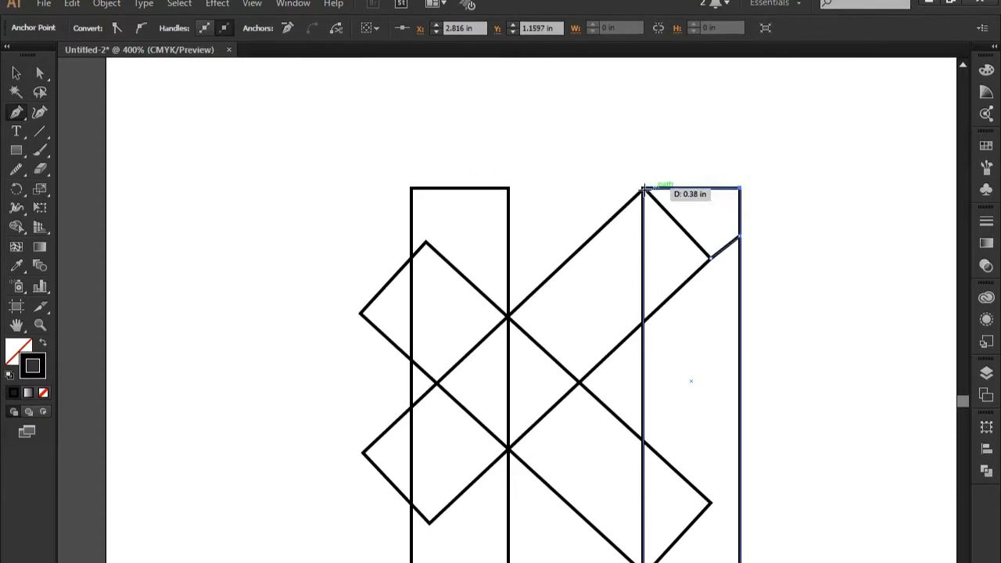
click(643, 188)
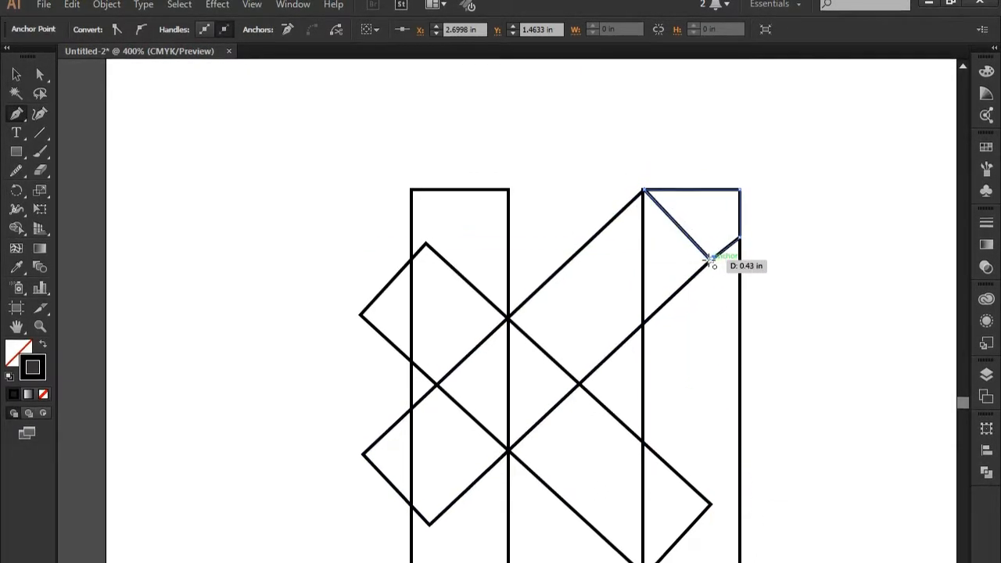
click(710, 259)
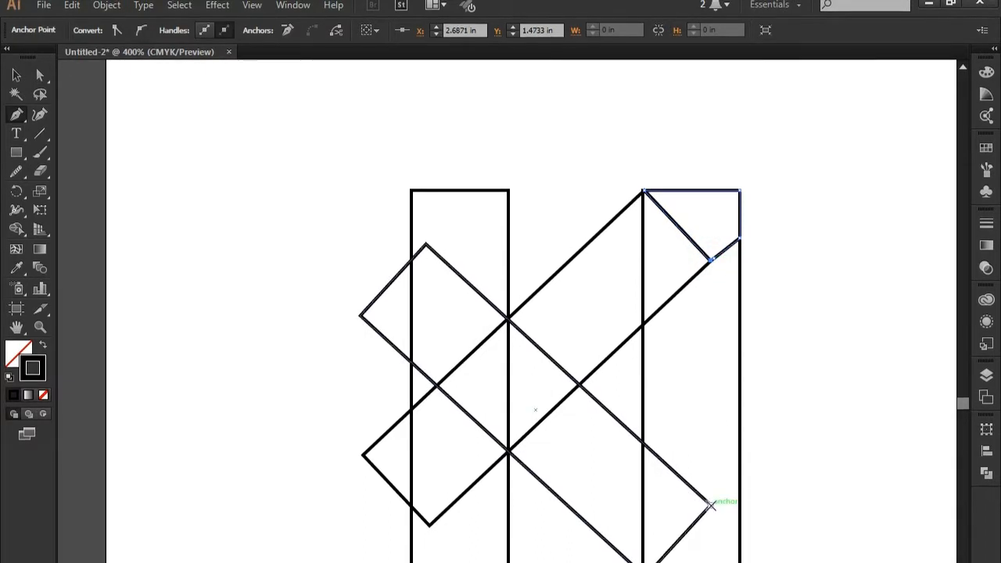
Step: Draw a matching closed Pen shape in the right rectangle's lower corner beyond the end of the falling diagonal
click(711, 506)
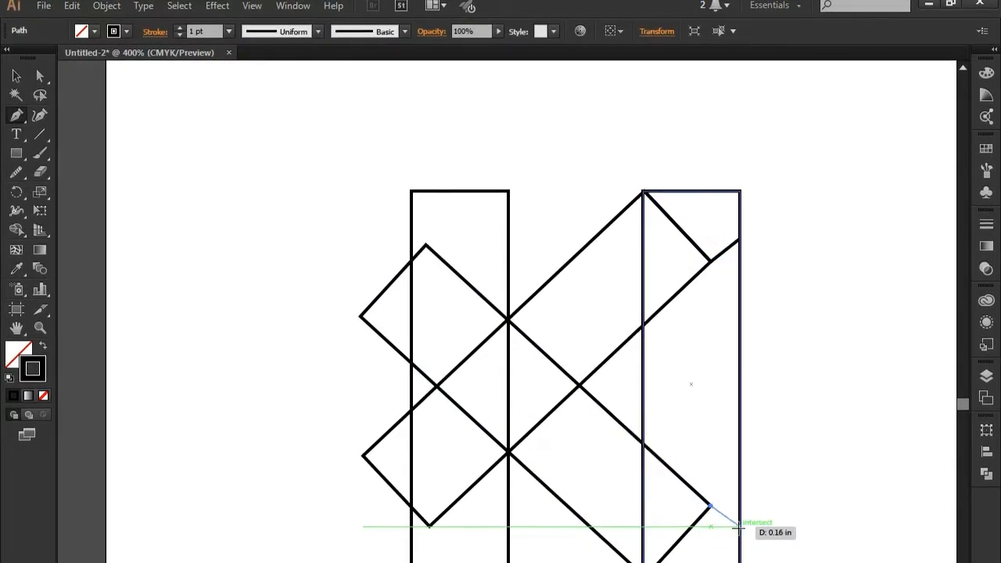
click(739, 525)
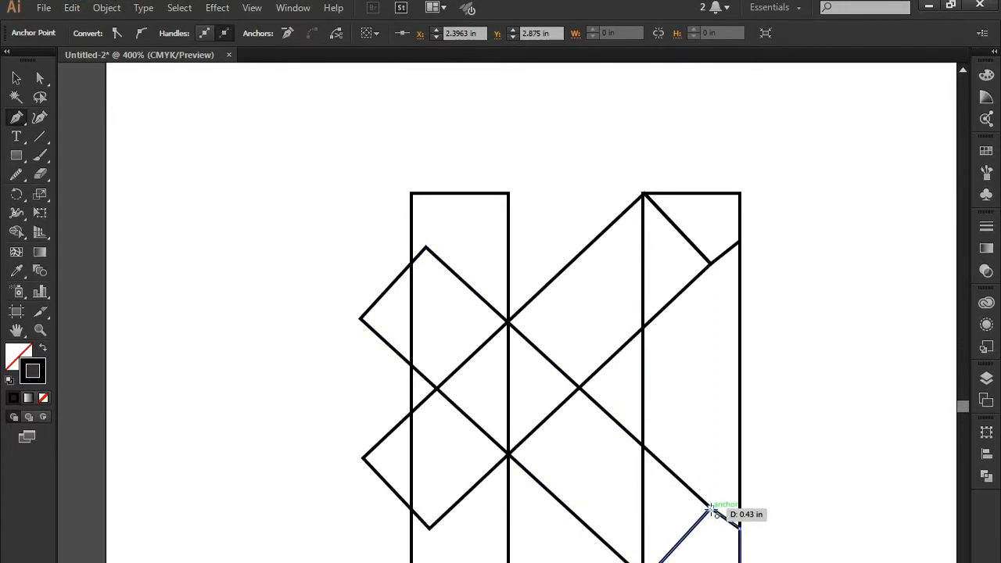
click(16, 77)
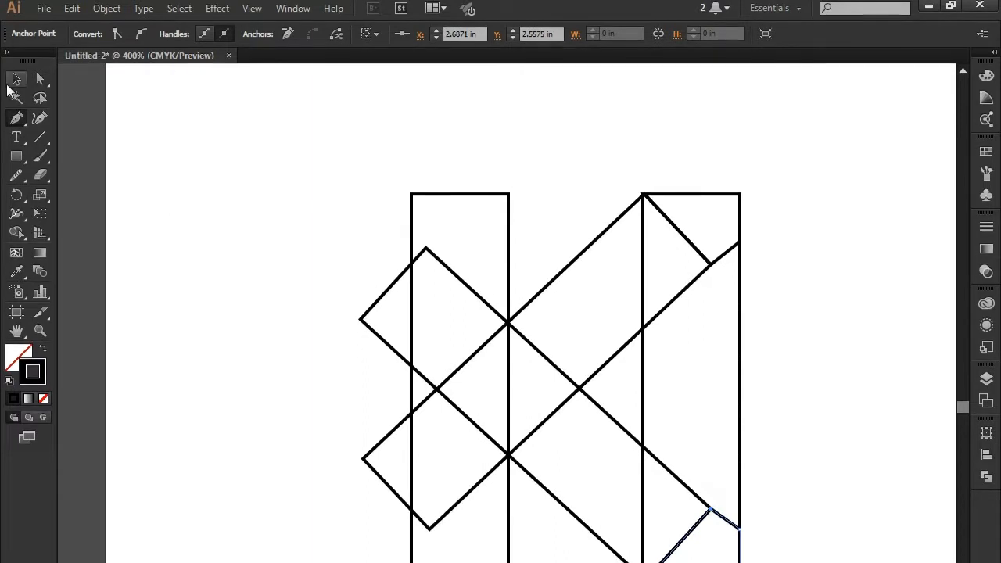
click(143, 152)
Step: Delete the right upright rectangle, keeping the two corner shapes
click(737, 320)
right_click(738, 321)
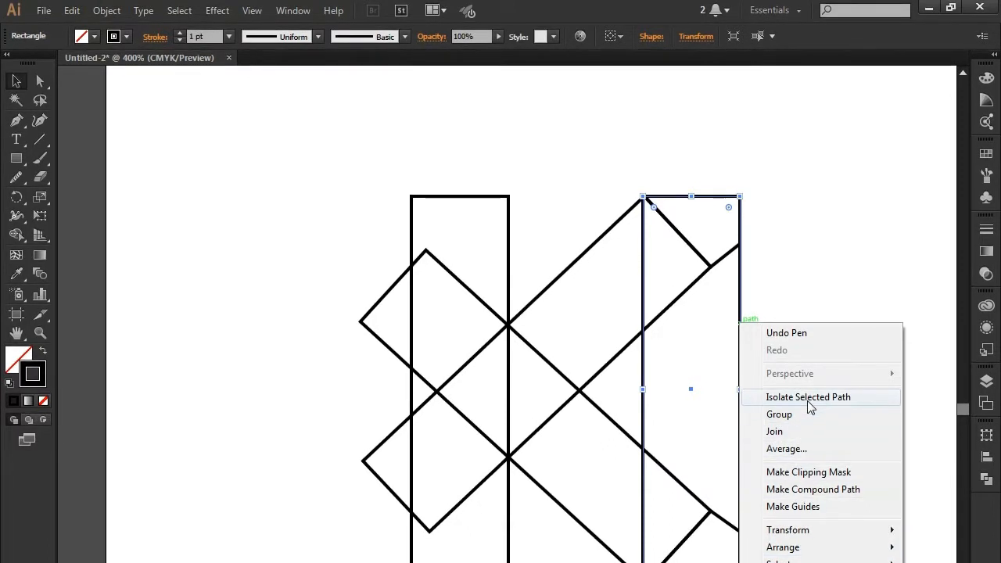
click(818, 284)
click(741, 348)
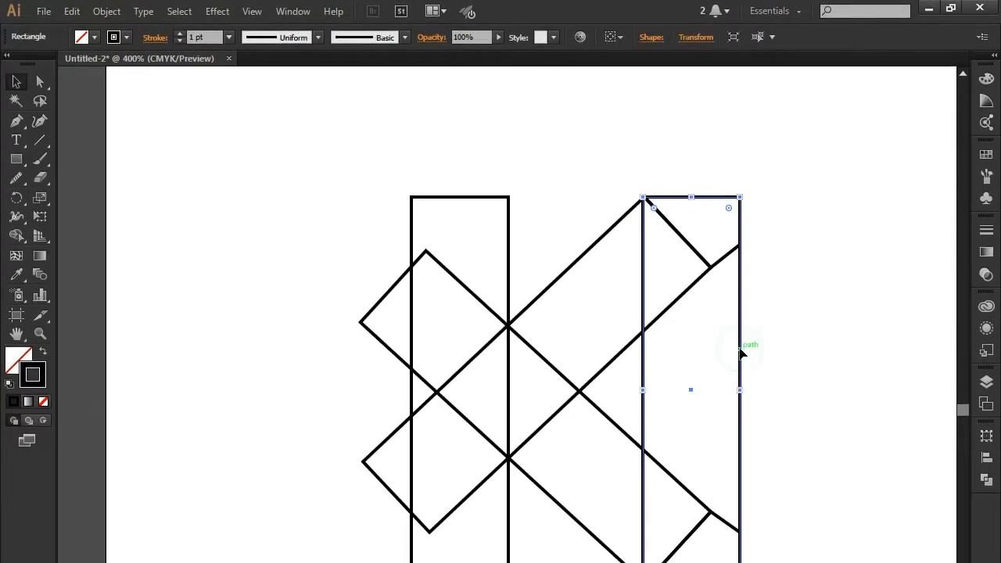
click(67, 0)
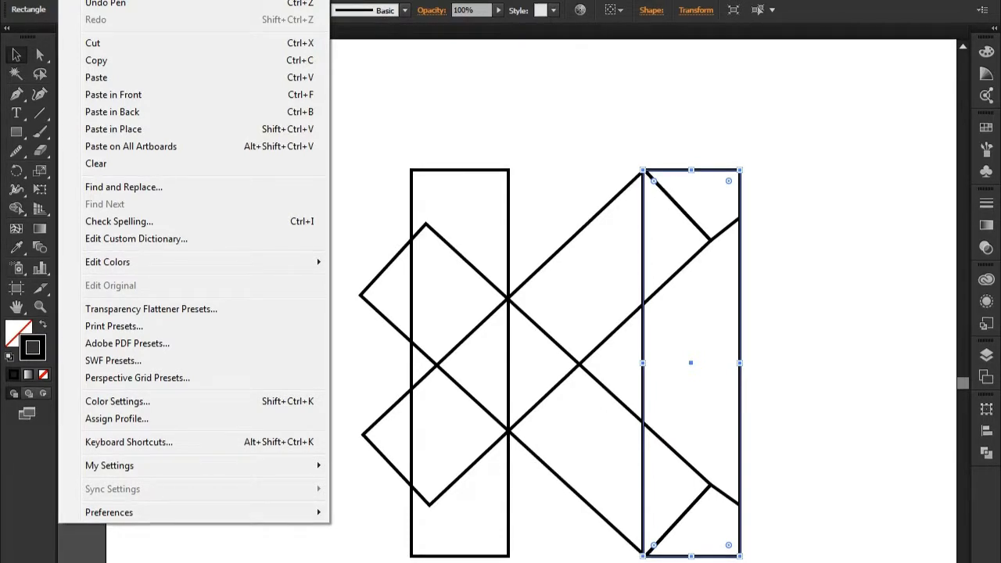
click(118, 163)
click(872, 262)
click(740, 219)
click(824, 220)
drag(800, 163, 609, 249)
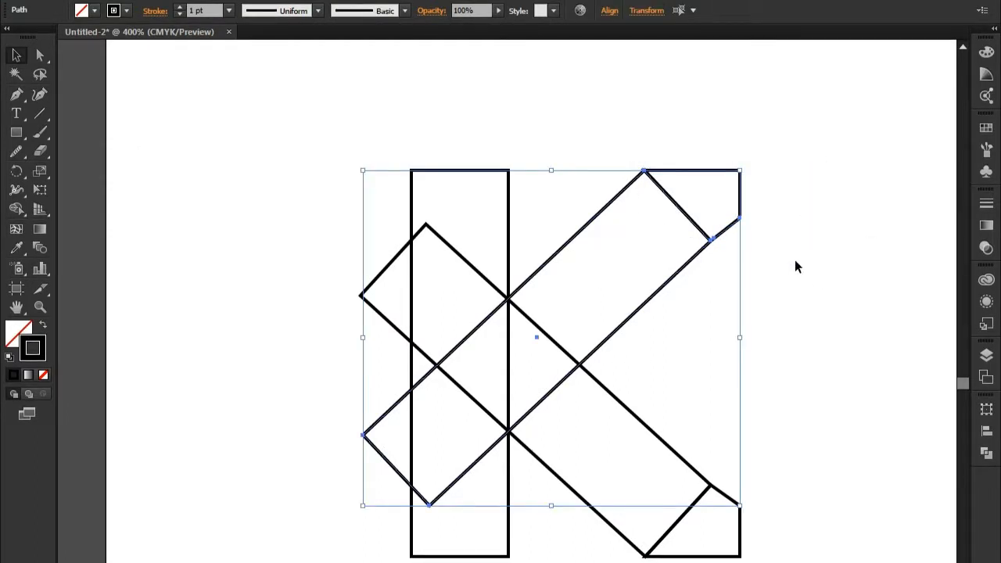
click(839, 239)
click(772, 216)
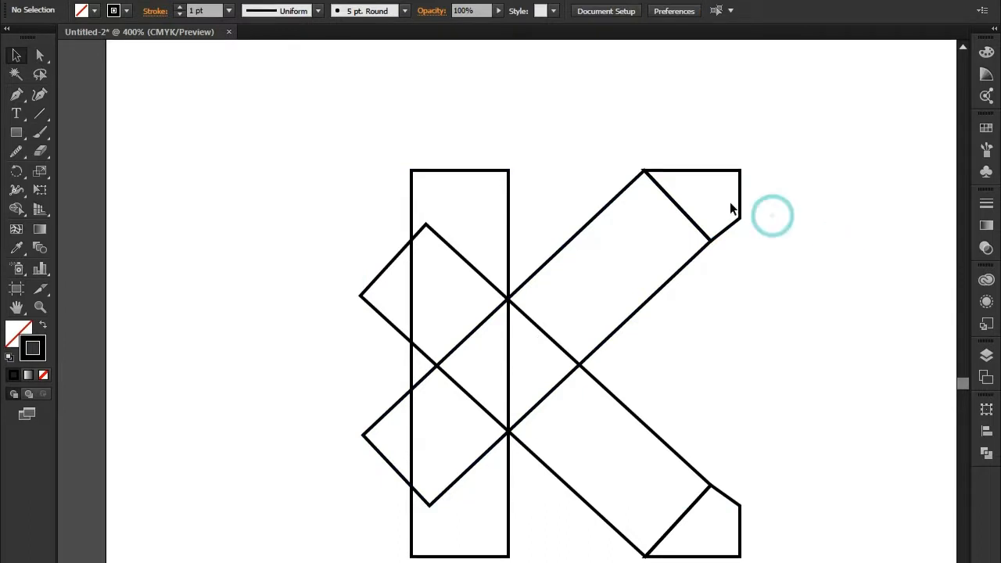
Step: Select all the shapes and remove both diagonal ends protruding past the left upright with the Shape Builder
drag(815, 141, 208, 562)
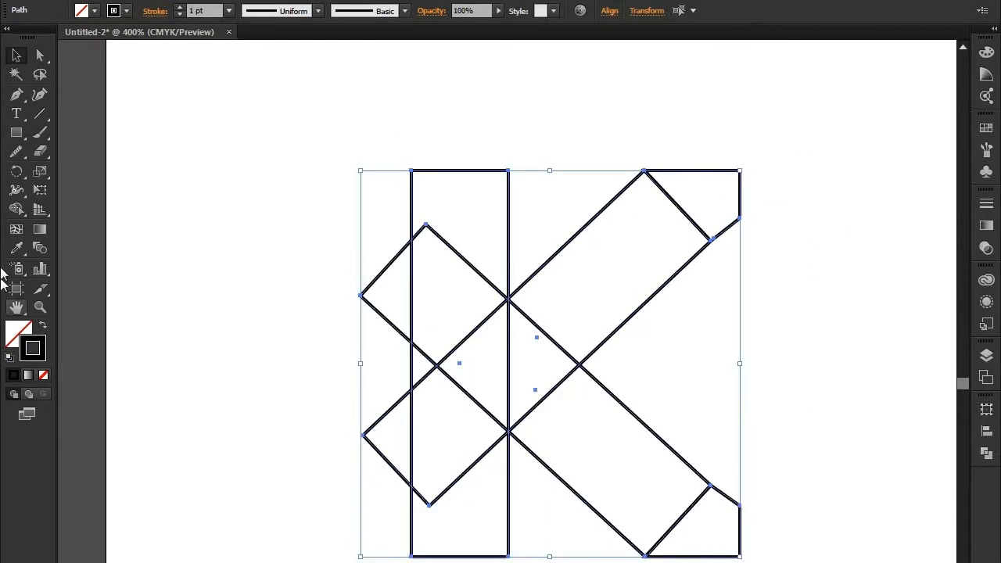
click(16, 210)
alt+click(370, 296)
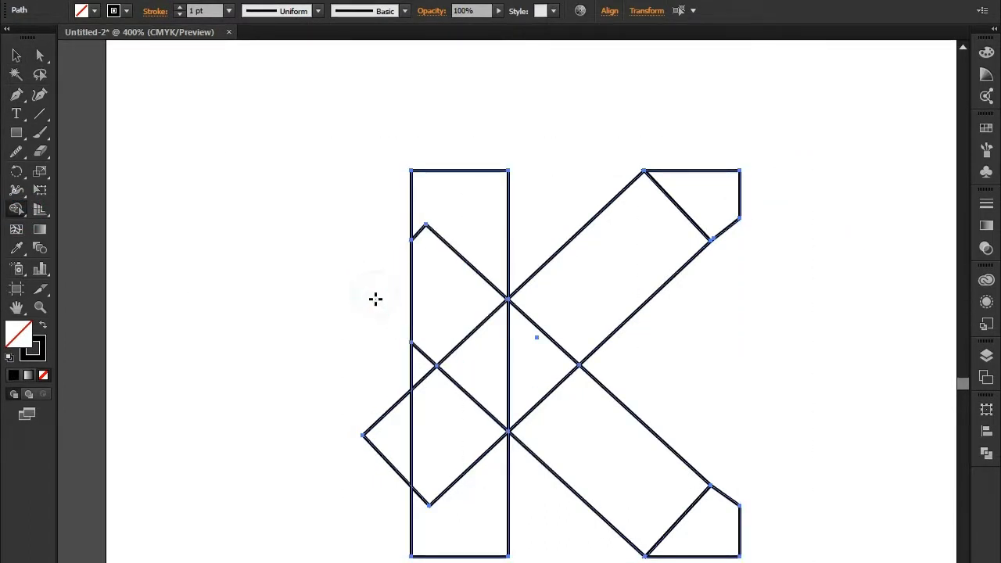
alt+click(387, 432)
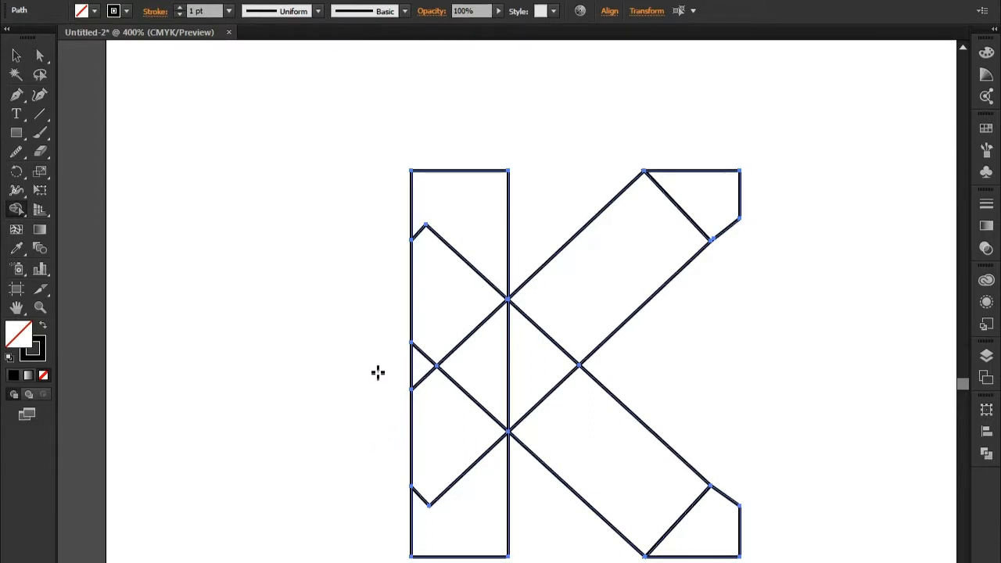
Step: Merge the remaining regions with the Shape Builder into the K's upper stem, rising arm with lower stem, and lower arm
mouse_move(708, 212)
mouse_down()
mouse_move(675, 220)
mouse_move(632, 250)
mouse_up()
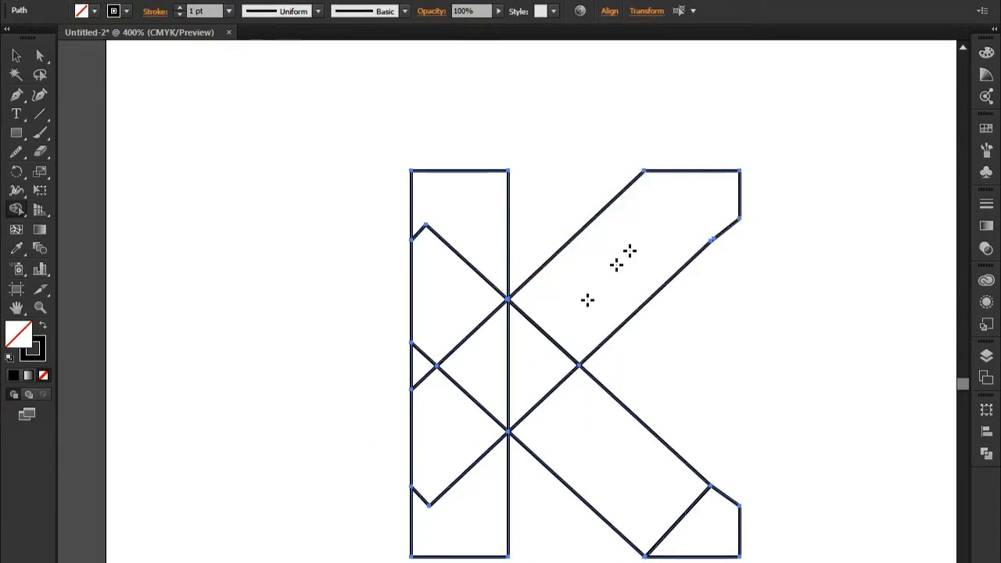
drag(603, 289, 529, 357)
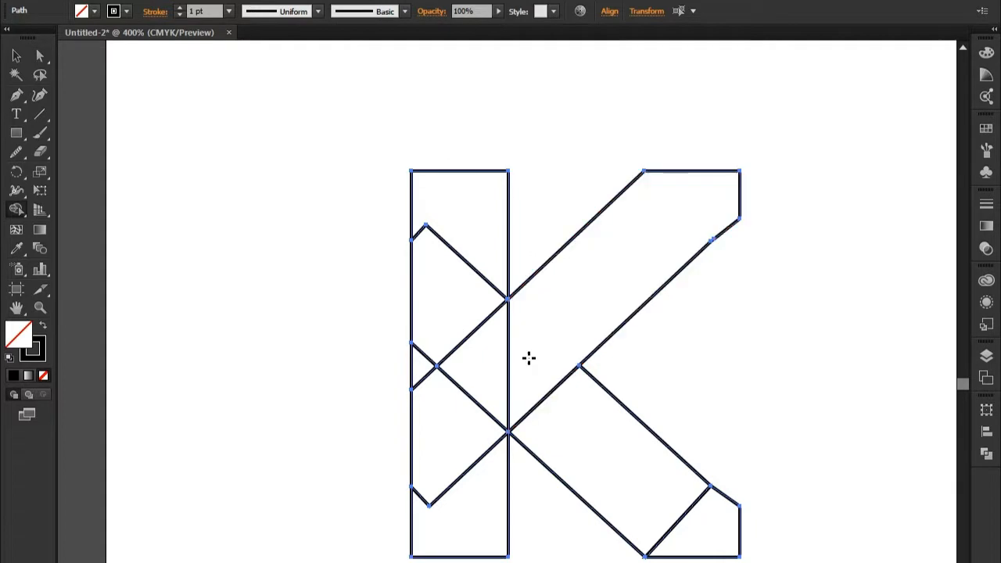
mouse_move(542, 337)
mouse_down()
mouse_move(481, 381)
mouse_move(445, 438)
mouse_move(452, 530)
mouse_up()
mouse_move(464, 208)
mouse_down()
mouse_move(450, 307)
mouse_move(418, 361)
mouse_up()
drag(675, 495, 740, 540)
click(16, 57)
click(190, 103)
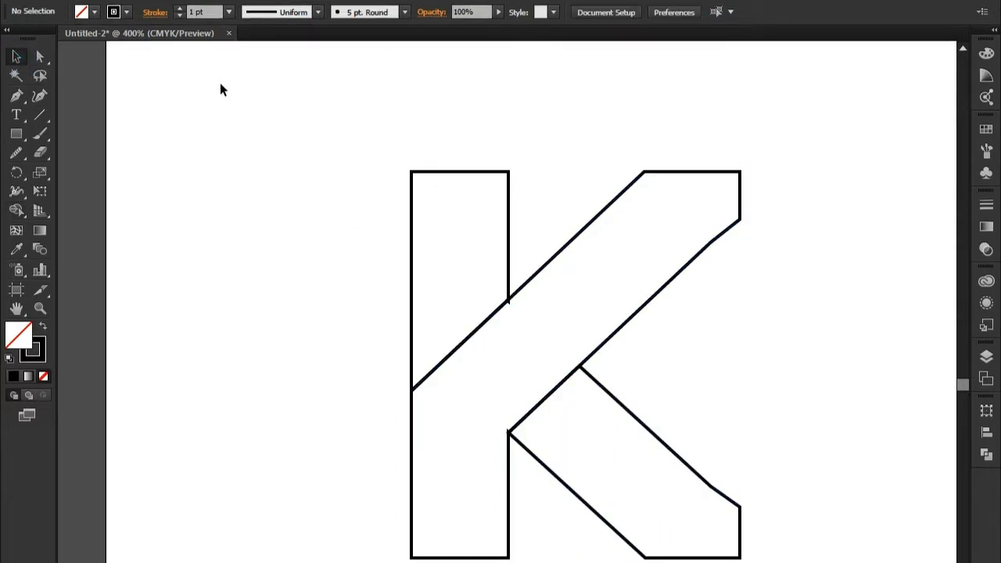
click(812, 156)
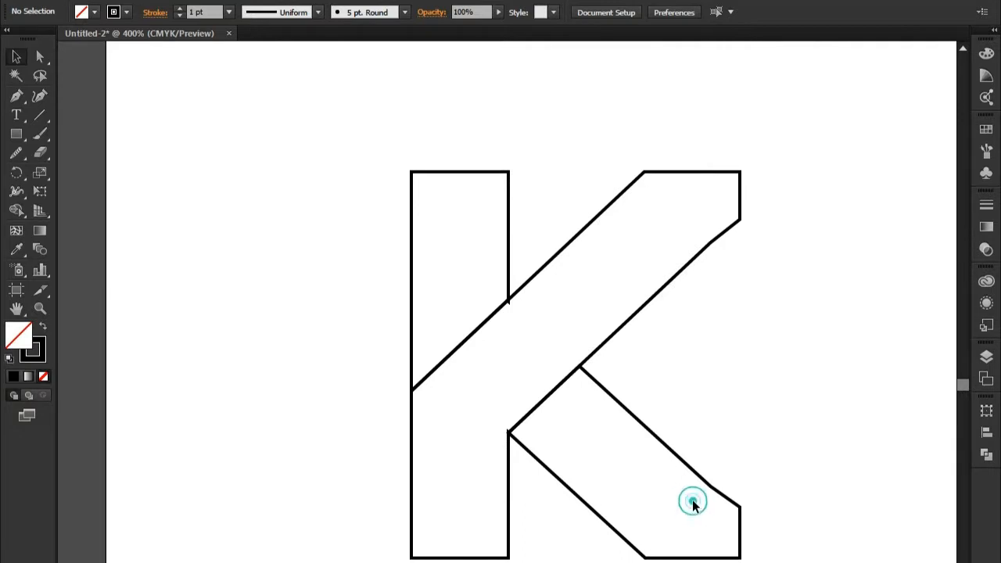
Step: Remove the extra anchor point that bends the upper edge of the K's lower arm with the Delete Anchor Point tool
click(707, 484)
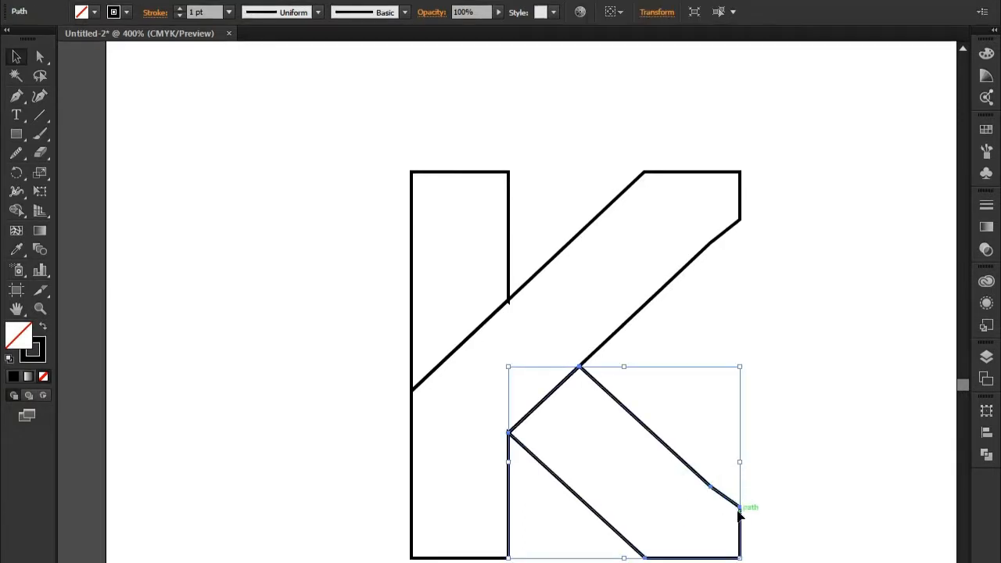
scroll(739, 512, up, 3)
drag(813, 523, 773, 422)
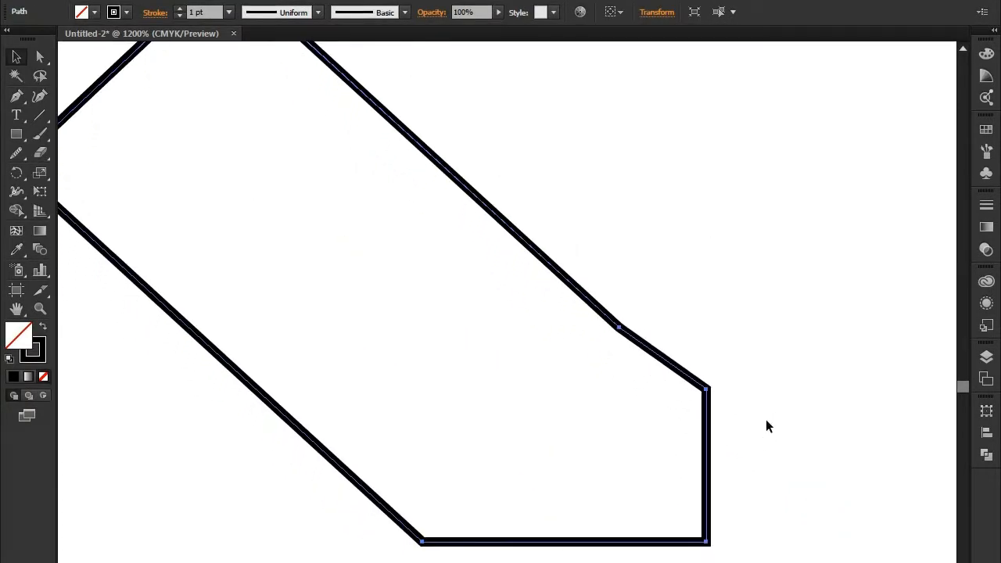
double_click(625, 333)
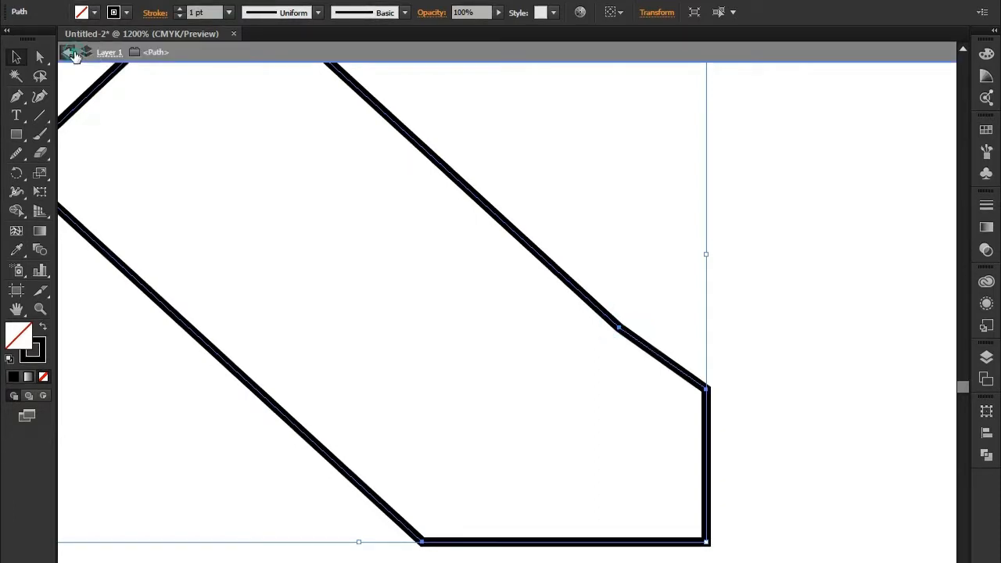
click(72, 55)
click(72, 54)
click(618, 335)
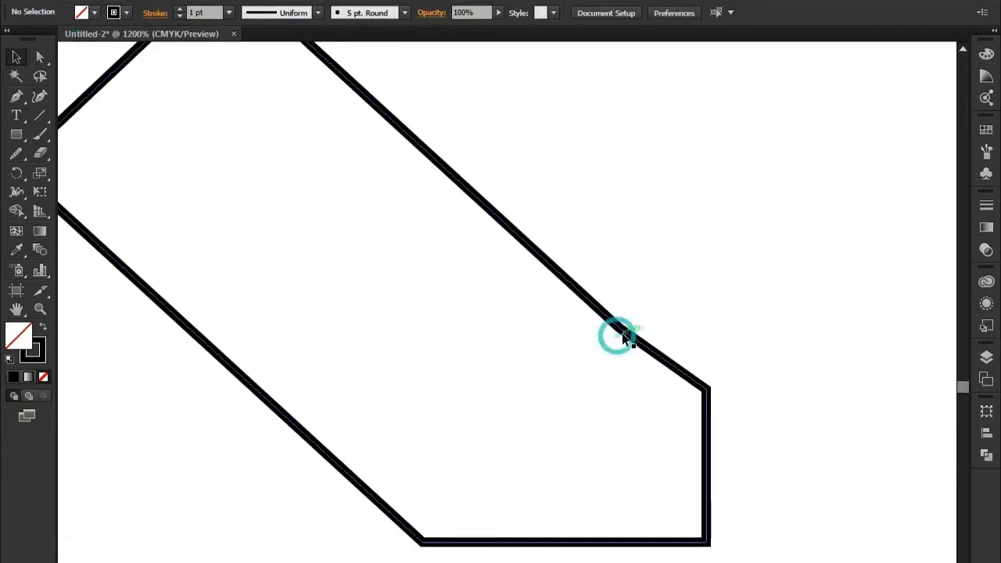
click(40, 57)
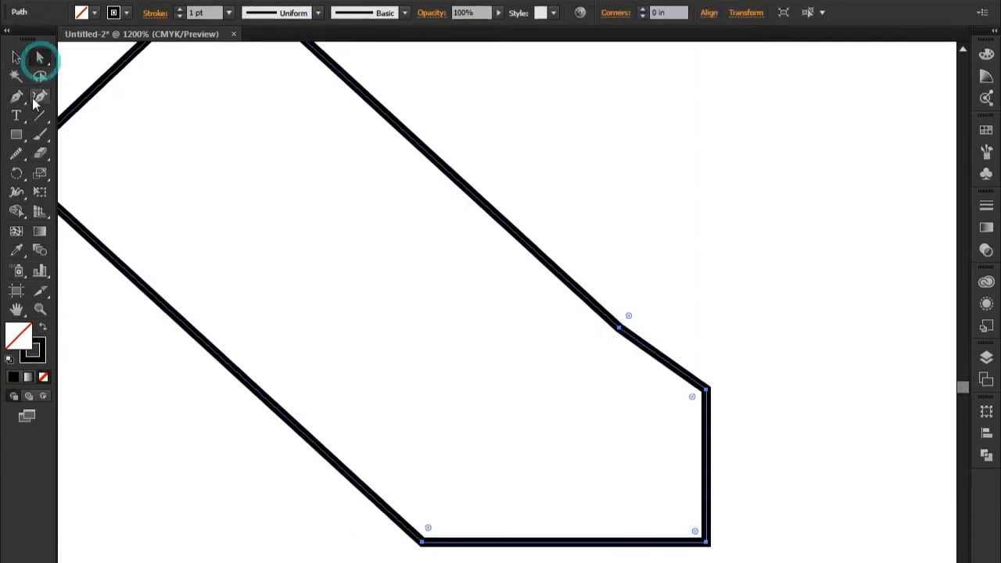
click(18, 97)
click(51, 134)
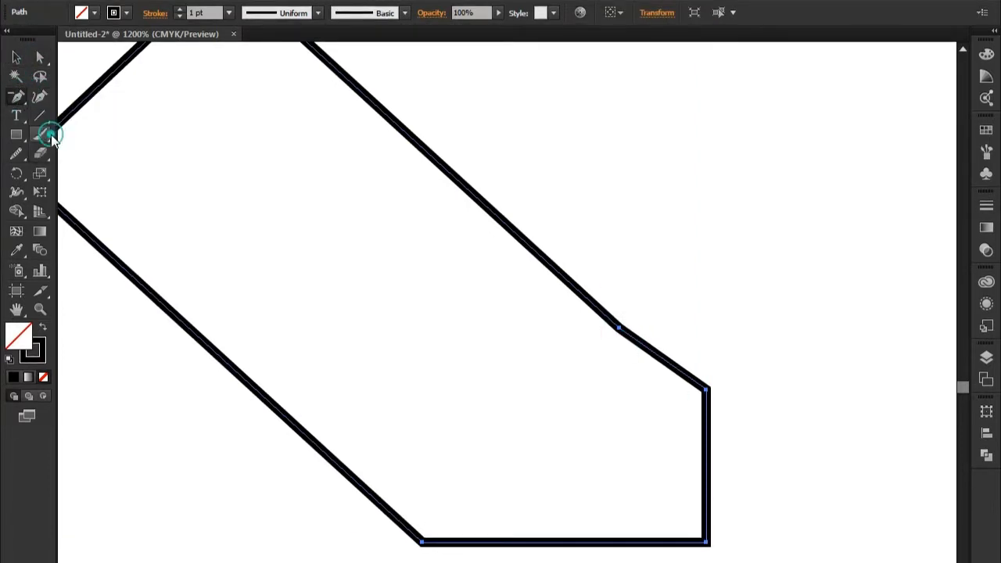
click(619, 329)
Step: Delete the two extra anchor points at the bend in the rising arm's lower edge to straighten it
key(ctrl+minus)
key(ctrl+minus)
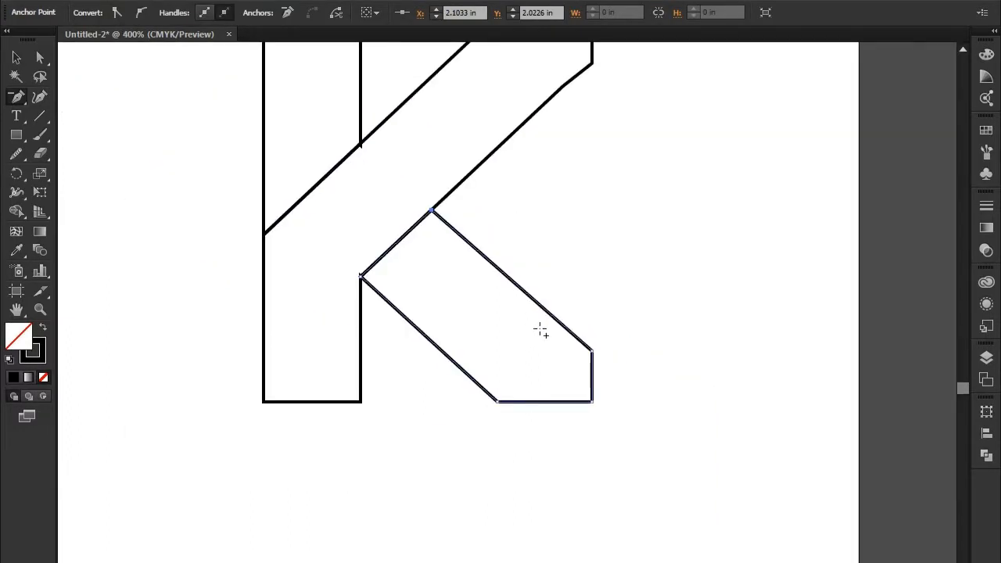
drag(589, 192, 586, 455)
key(ctrl+plus)
key(ctrl+plus)
key(ctrl+plus)
key(ctrl+plus)
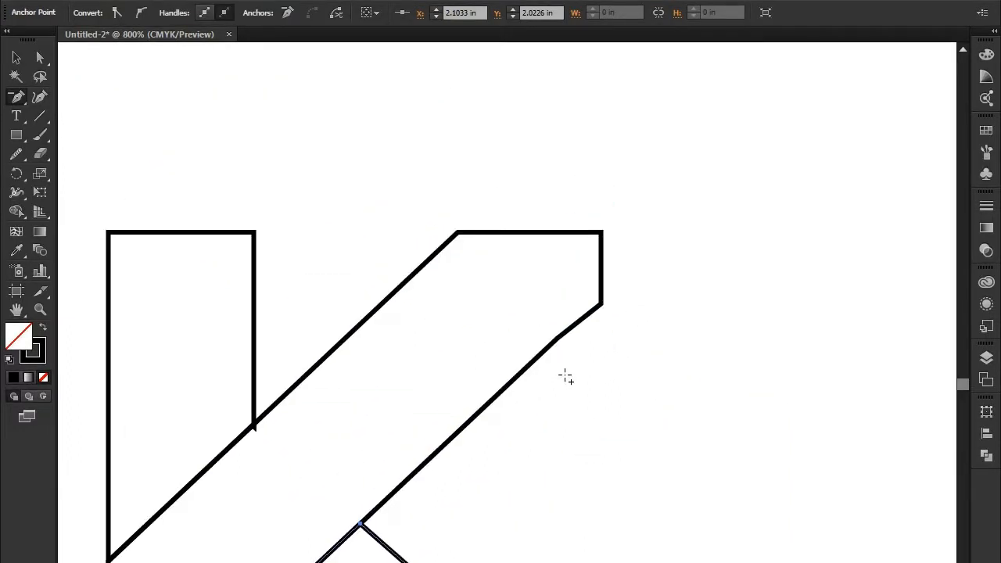
click(38, 56)
click(552, 246)
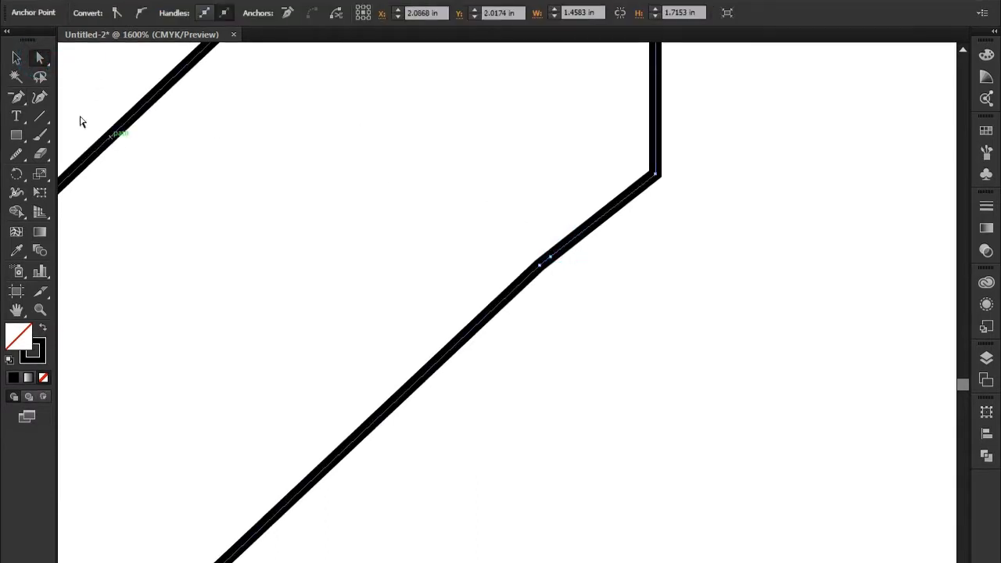
click(17, 97)
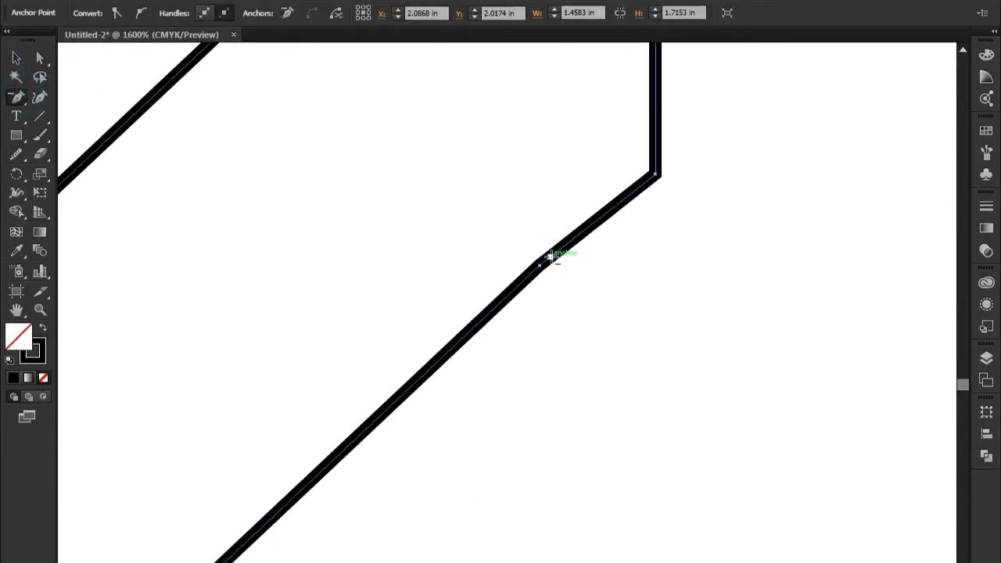
click(549, 255)
click(537, 265)
alt+scroll(567, 293, down, 3)
click(16, 58)
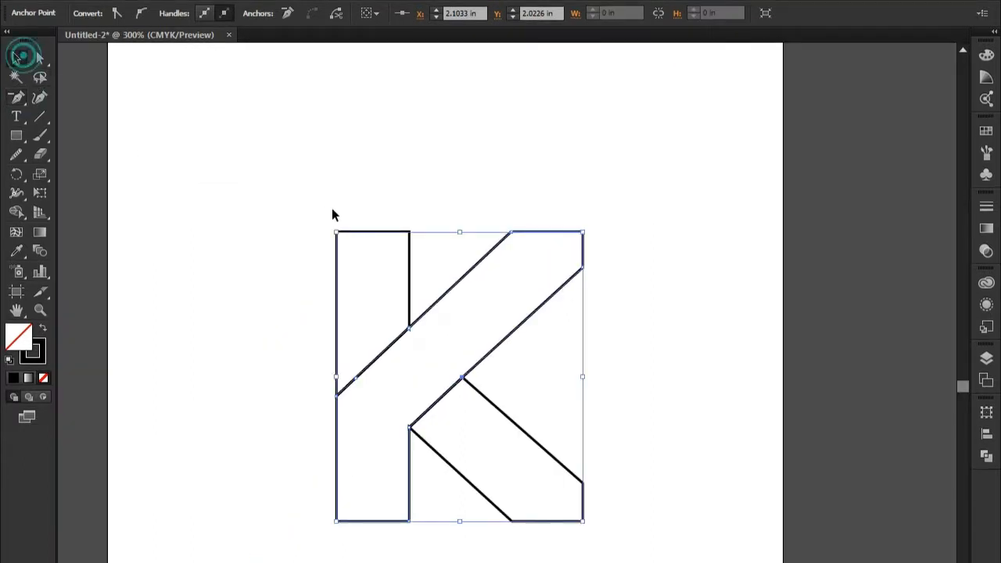
alt+scroll(305, 203, up, 1)
click(514, 297)
drag(516, 301, 509, 294)
key(ctrl+z)
click(593, 514)
drag(599, 511, 699, 485)
key(ctrl+z)
drag(445, 258, 348, 250)
key(ctrl+z)
click(688, 510)
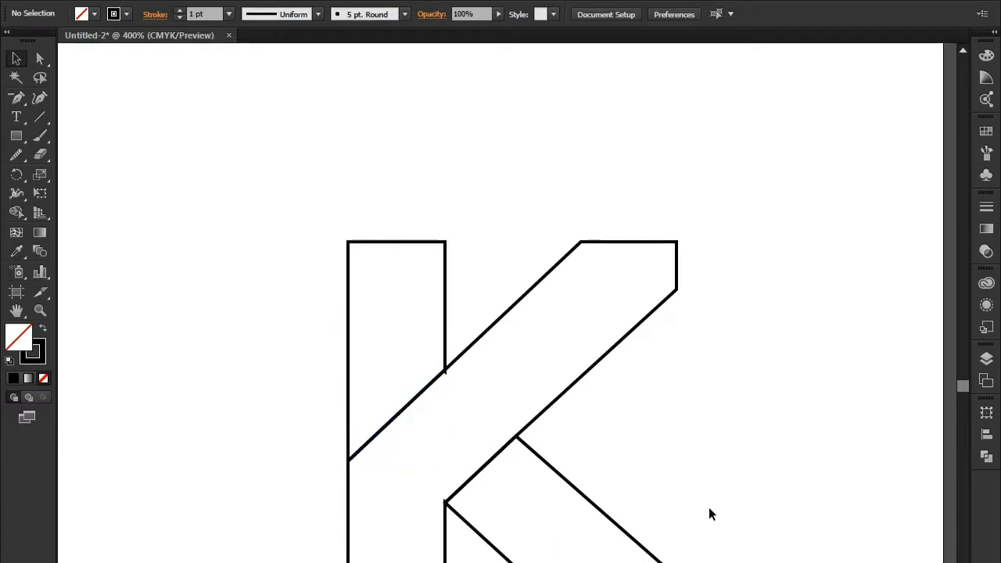
Step: Fill the rising arm and lower stem piece with a linear white-to-black gradient
drag(699, 472, 660, 420)
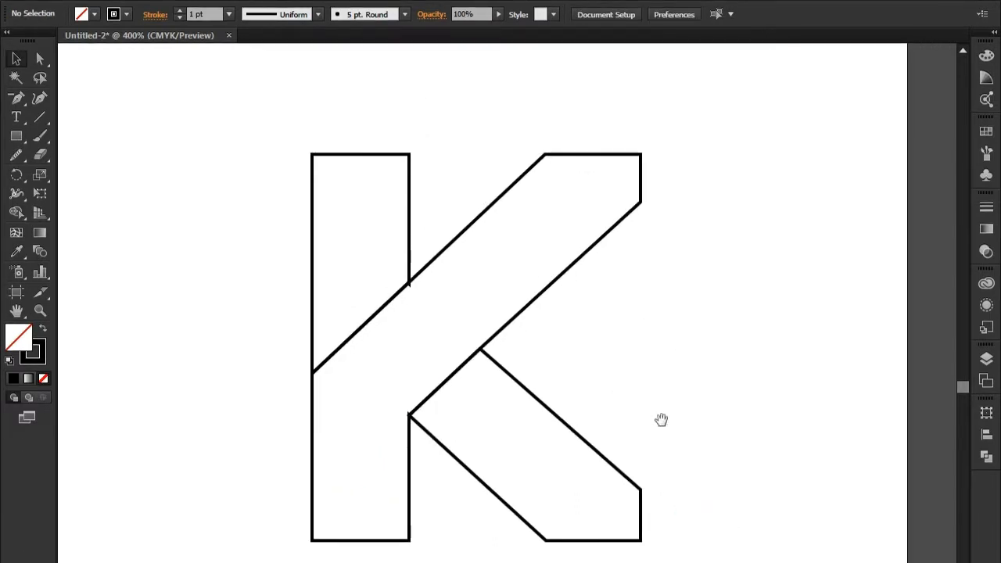
click(639, 155)
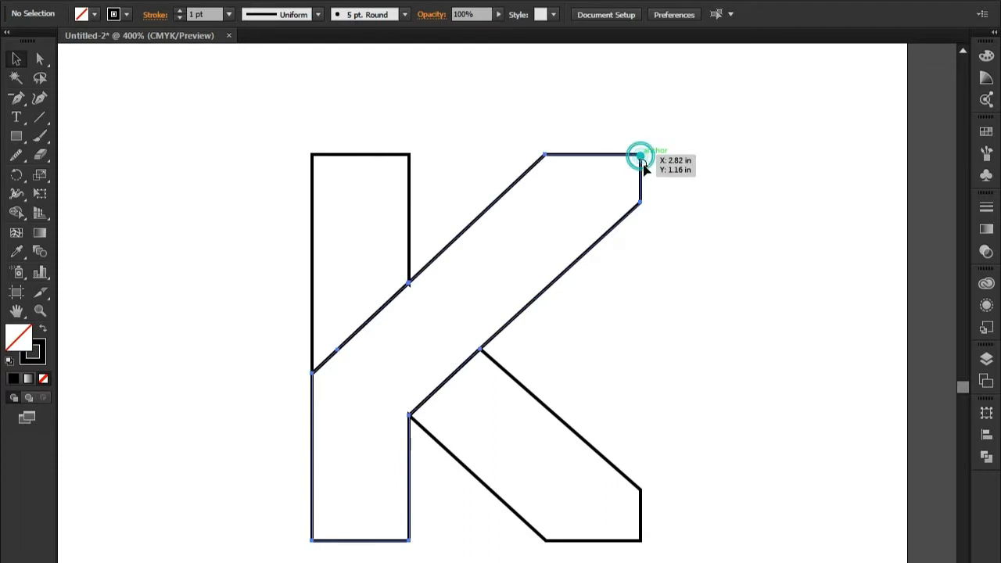
click(987, 229)
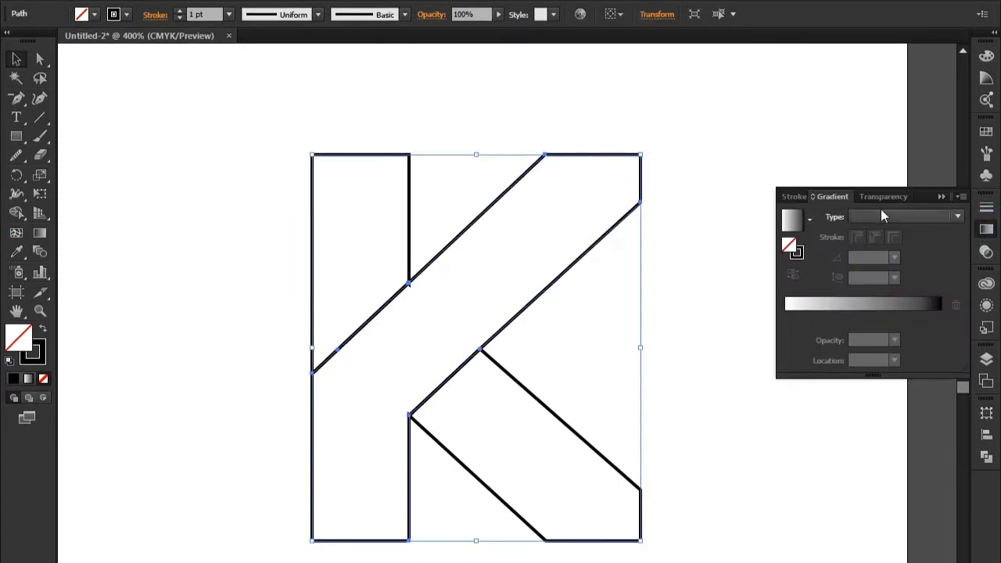
click(810, 217)
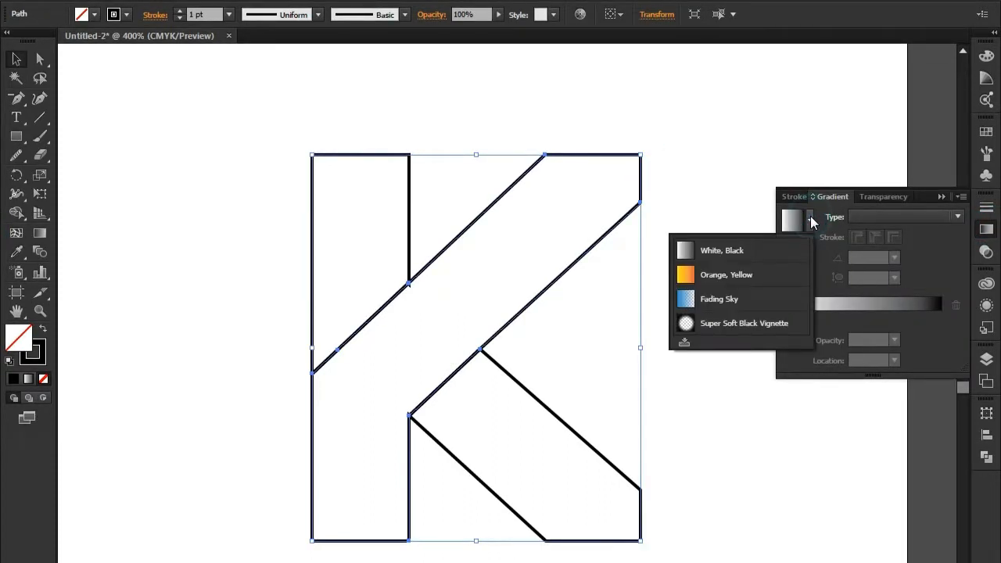
click(939, 314)
click(941, 317)
Step: Set the gradient's black end stop to a dark maroon in CMYK: C 32.94, M 100, Y 65, K 77
double_click(941, 317)
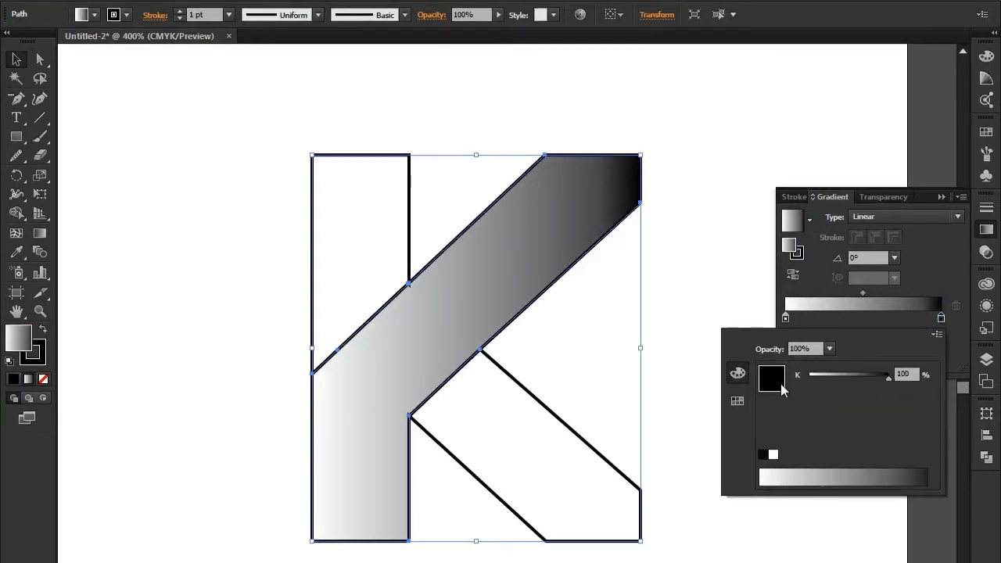
click(938, 336)
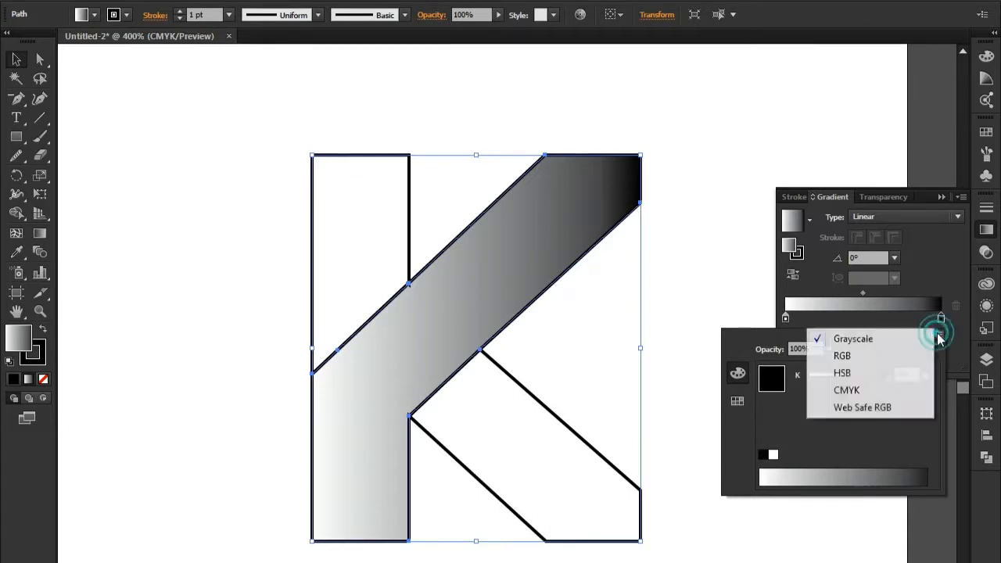
click(851, 356)
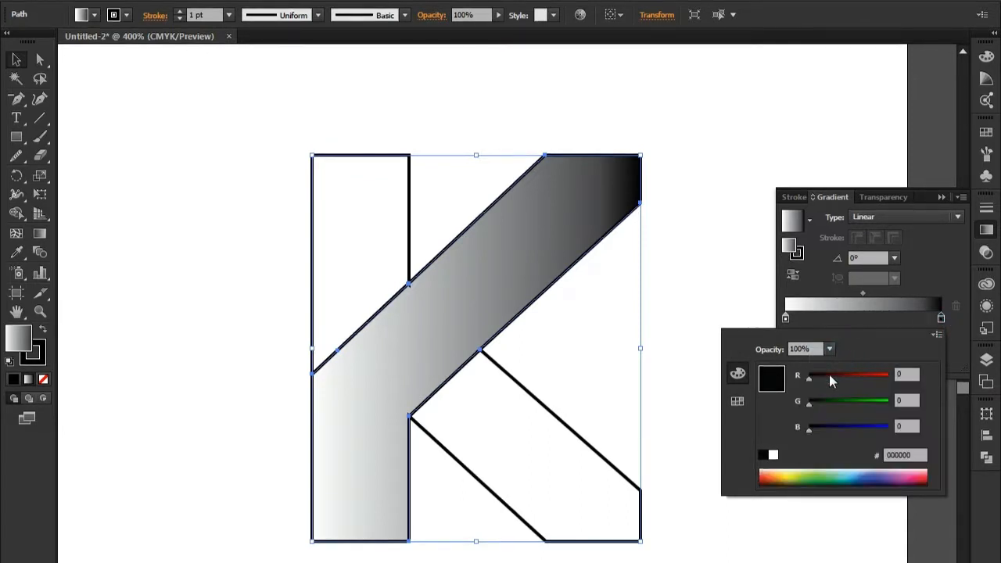
click(779, 474)
drag(788, 474, 780, 479)
click(938, 335)
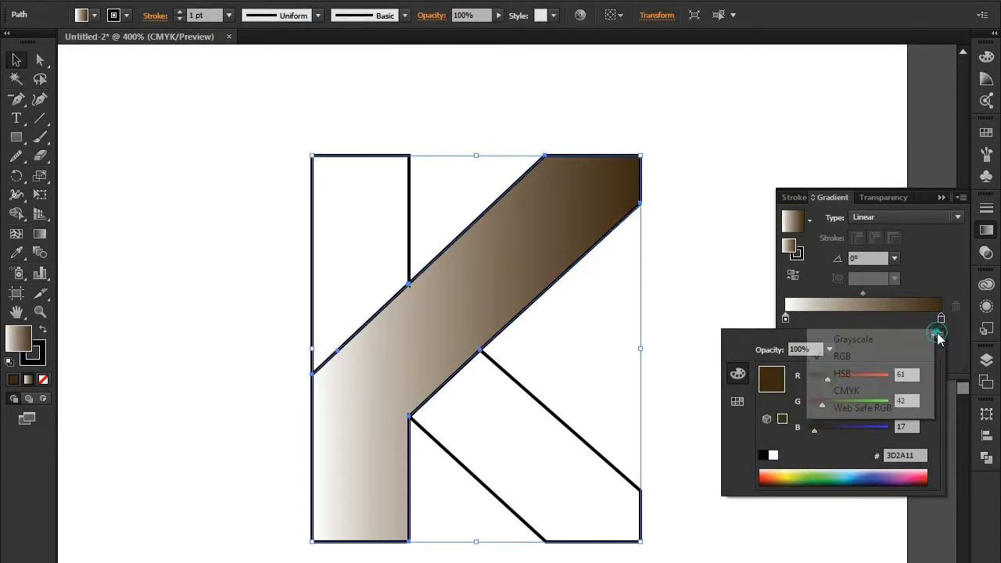
click(872, 390)
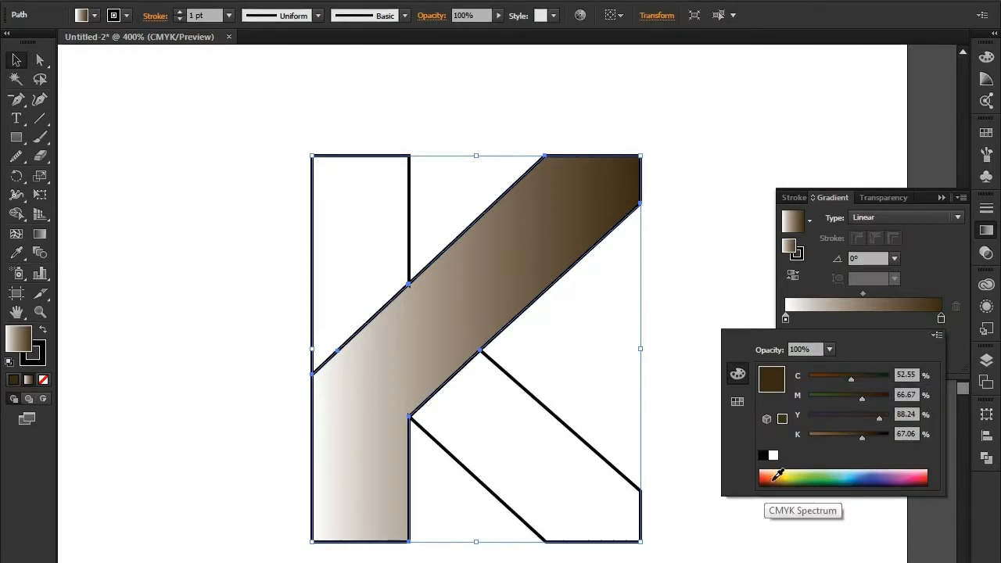
click(774, 477)
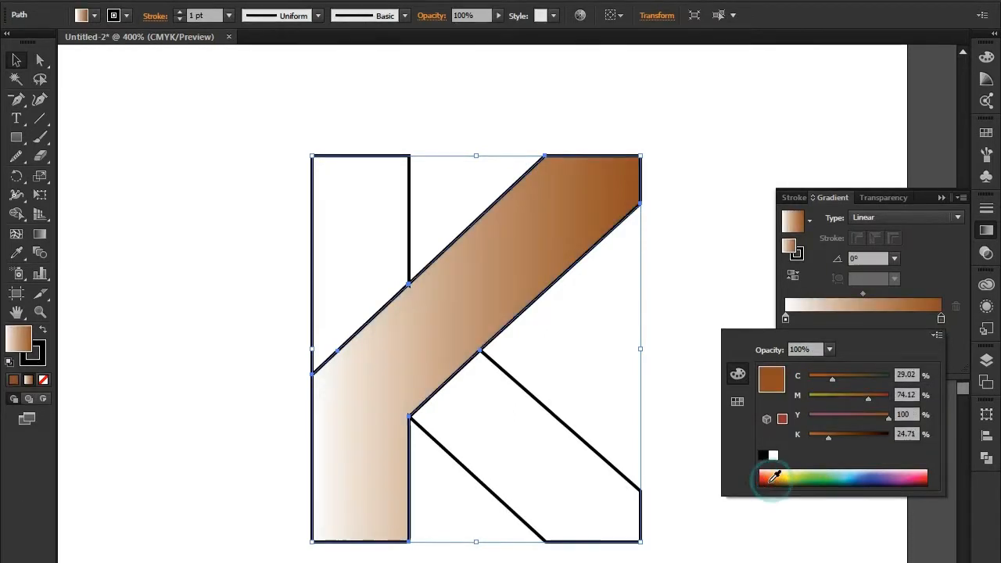
click(926, 482)
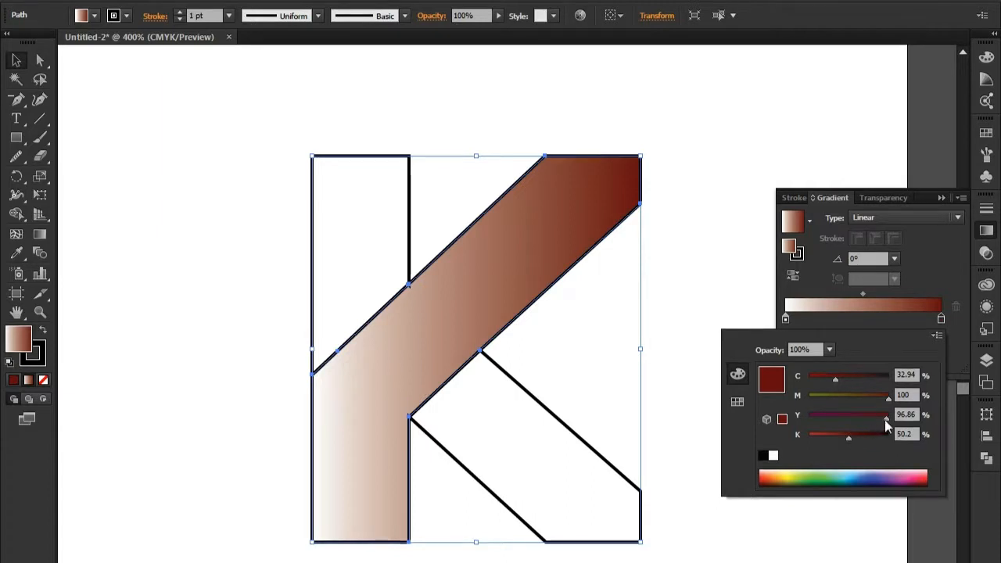
mouse_move(881, 422)
mouse_down()
mouse_move(862, 422)
mouse_move(870, 436)
mouse_up()
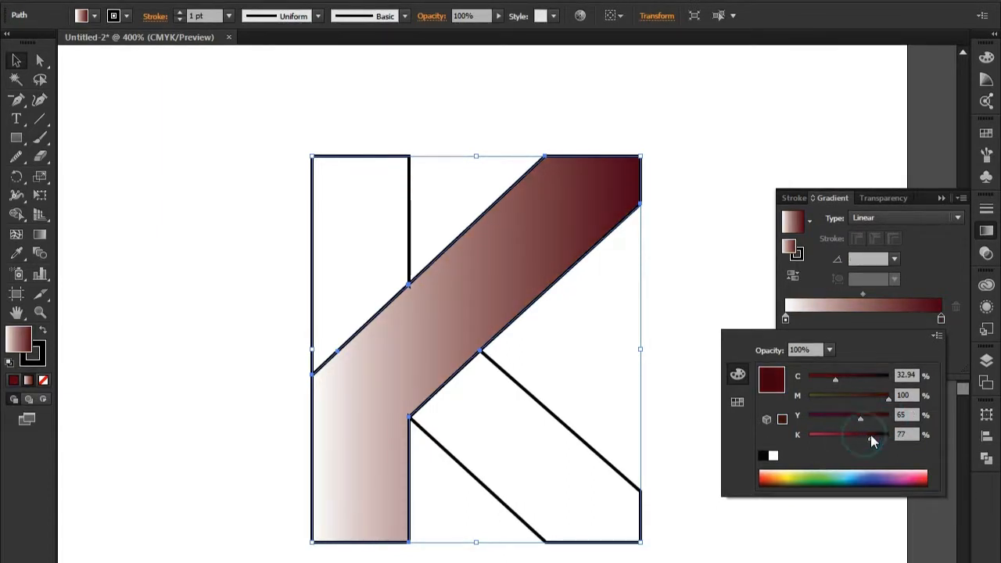
Step: Set the gradient's white start stop to a CMYK red of C 42, M 93.33, Y 67.84, K 8 and deselect the piece
click(786, 319)
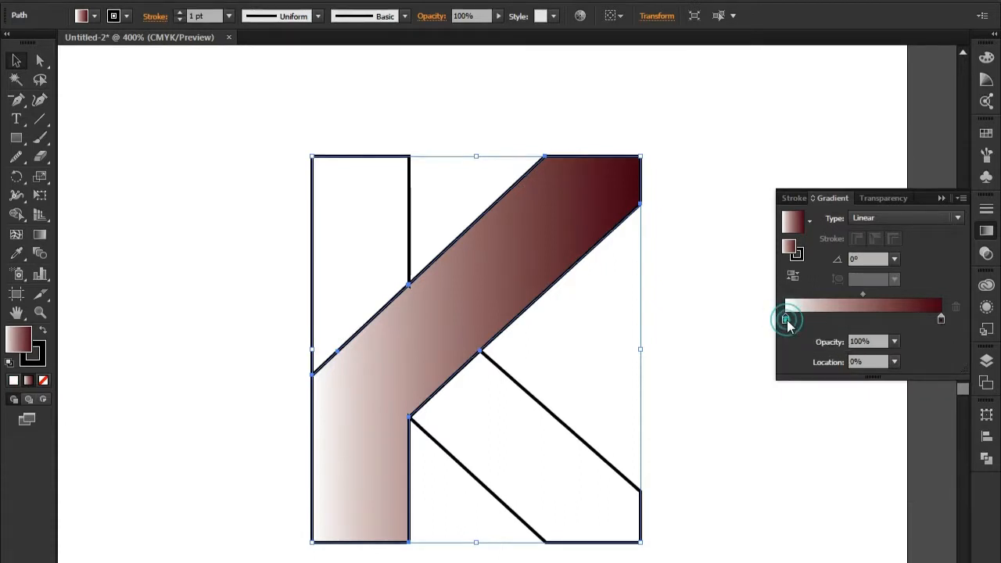
double_click(787, 319)
click(936, 336)
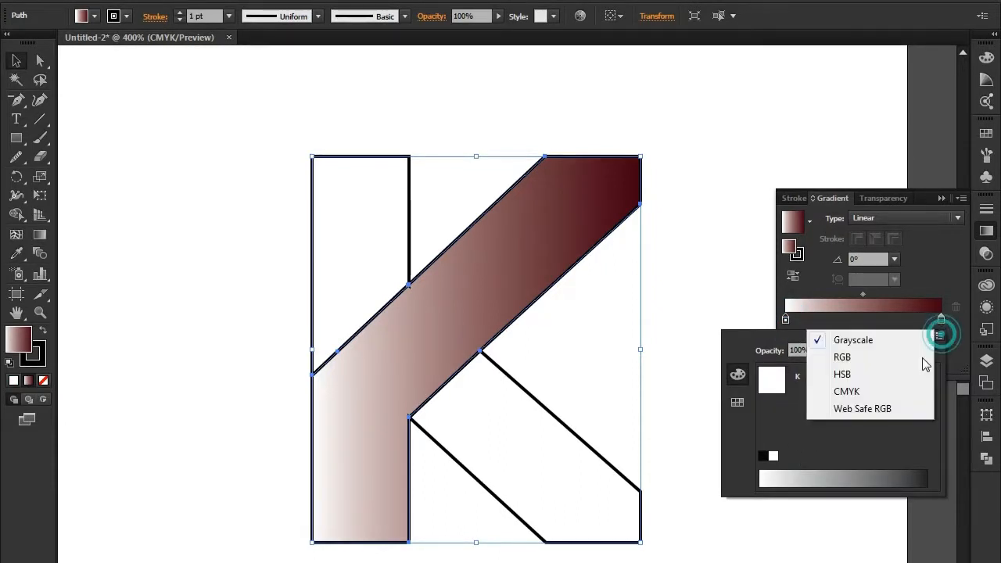
click(844, 393)
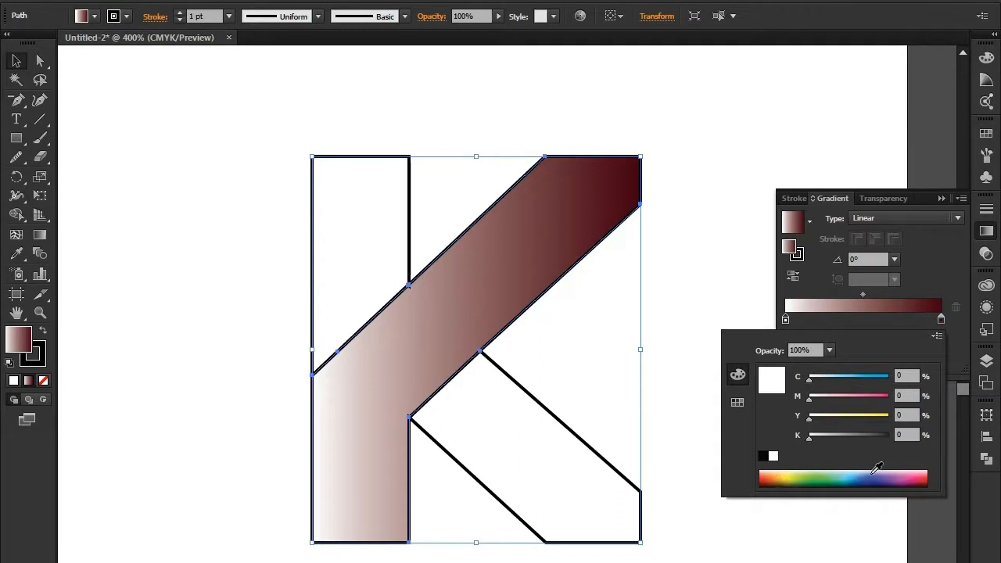
click(925, 475)
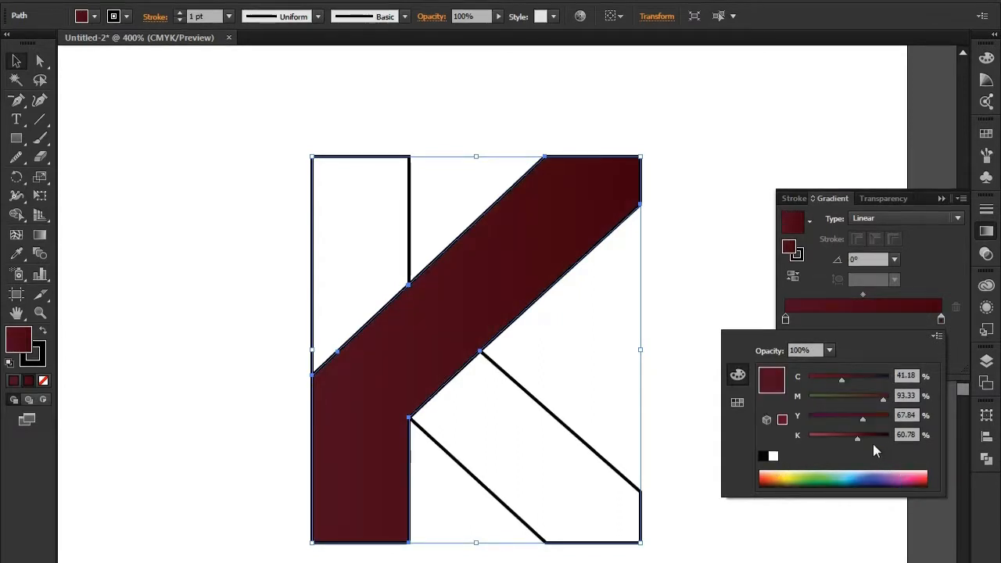
drag(856, 437, 825, 440)
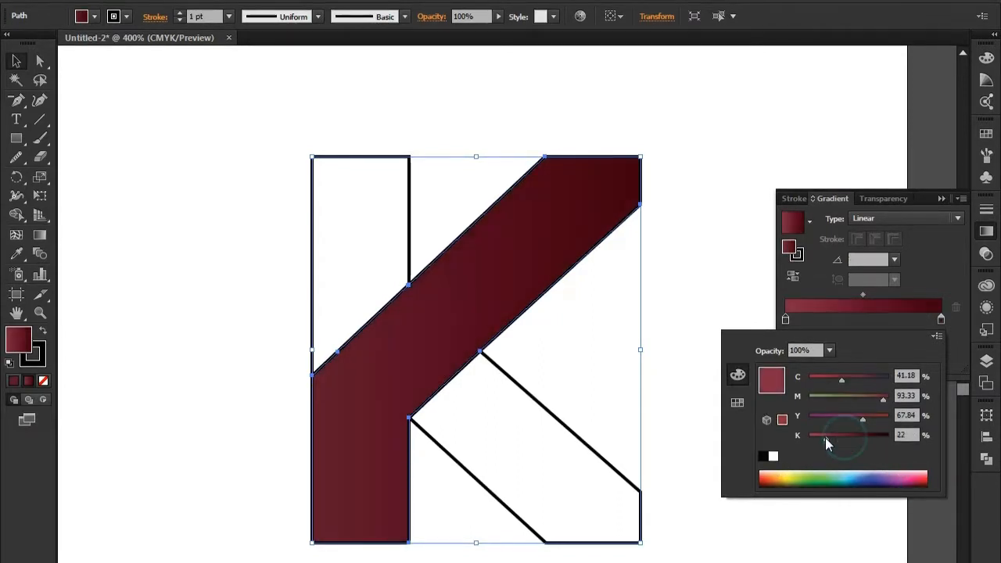
drag(827, 438, 814, 438)
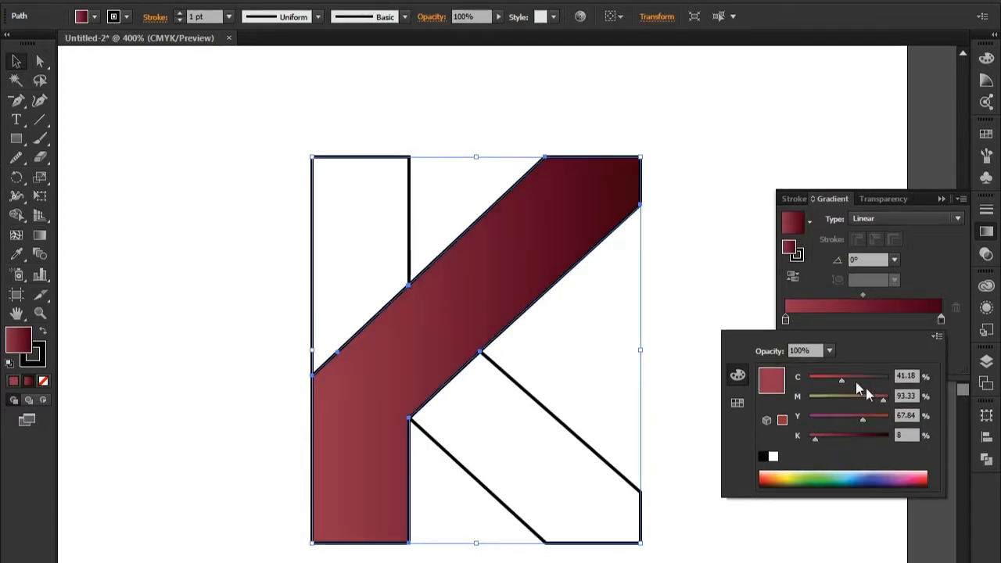
mouse_move(842, 380)
mouse_down()
mouse_move(856, 379)
mouse_move(843, 378)
mouse_up()
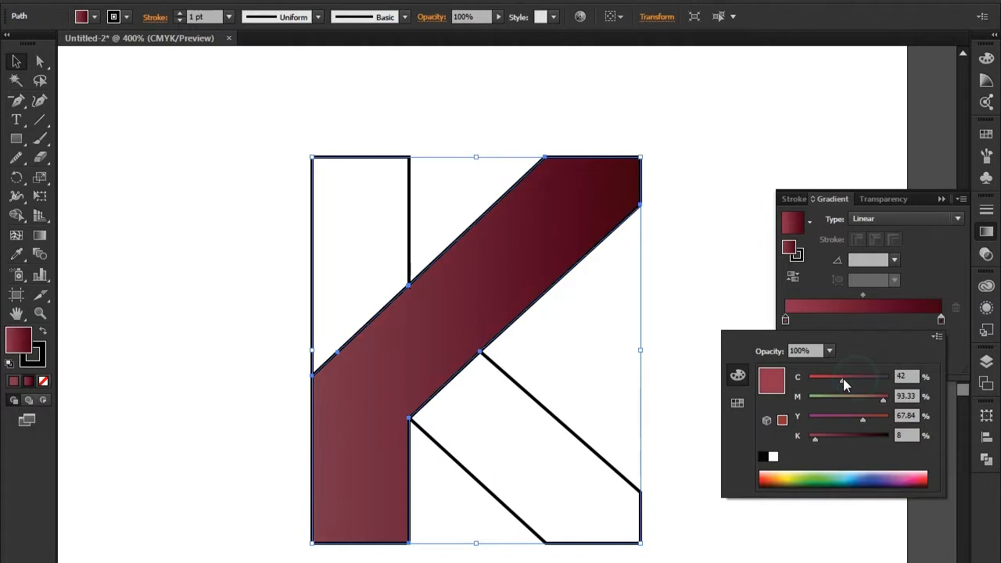
click(942, 200)
click(941, 199)
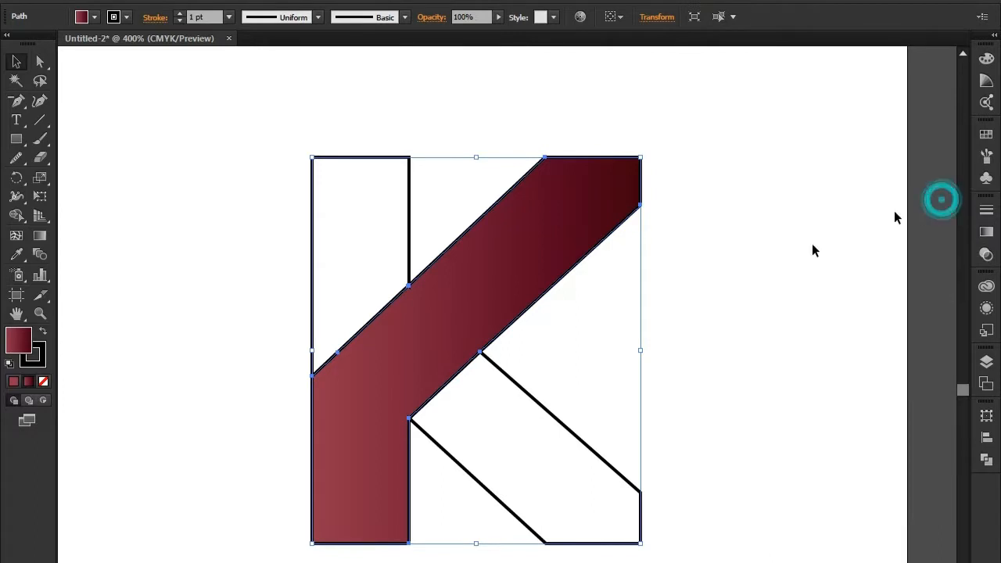
click(751, 275)
click(21, 62)
click(151, 102)
click(566, 232)
click(92, 176)
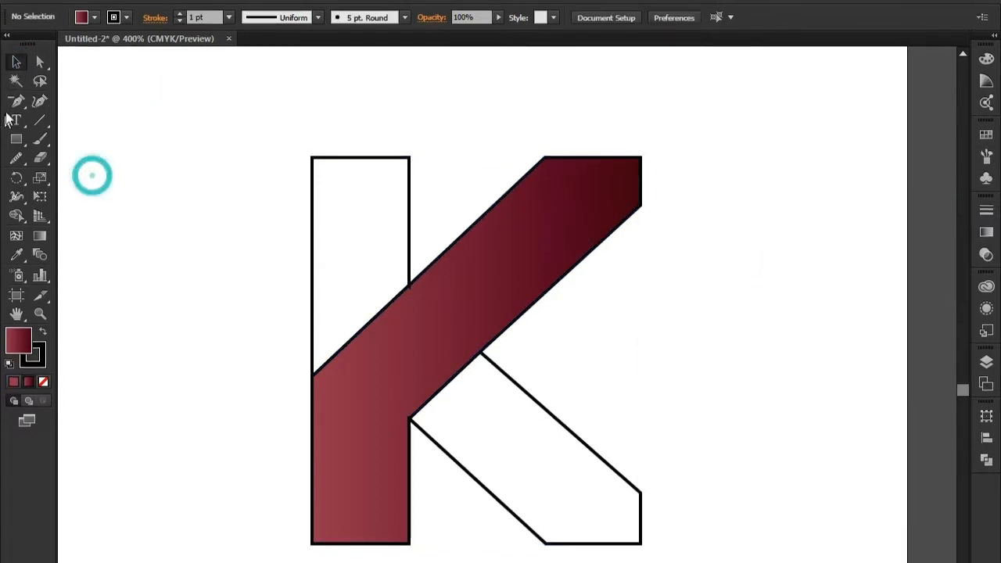
Step: Draw a closed four-sided strip with the Pen tool along the rising arm's lower half, from its right end to the stem's outer edge
click(17, 101)
click(73, 98)
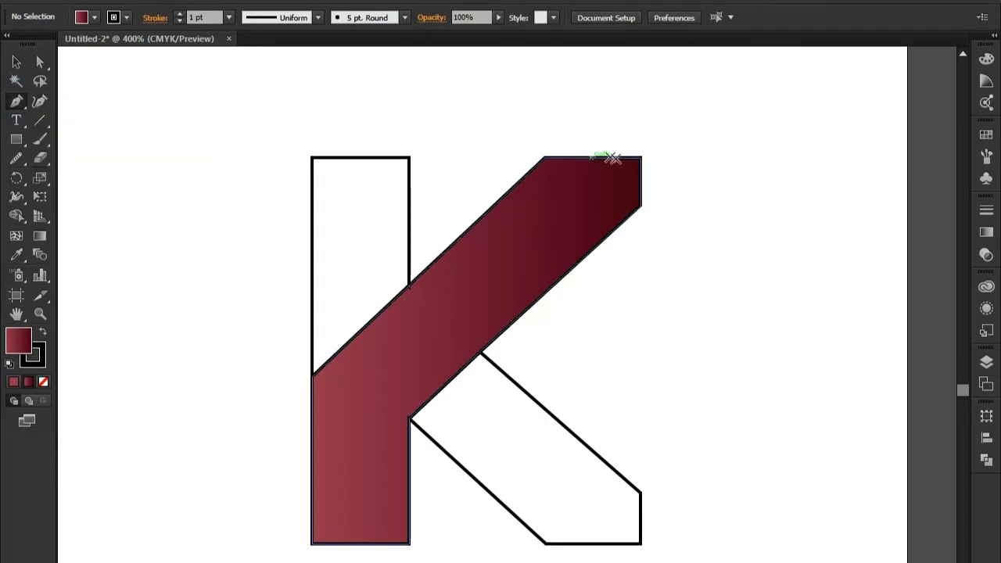
click(640, 159)
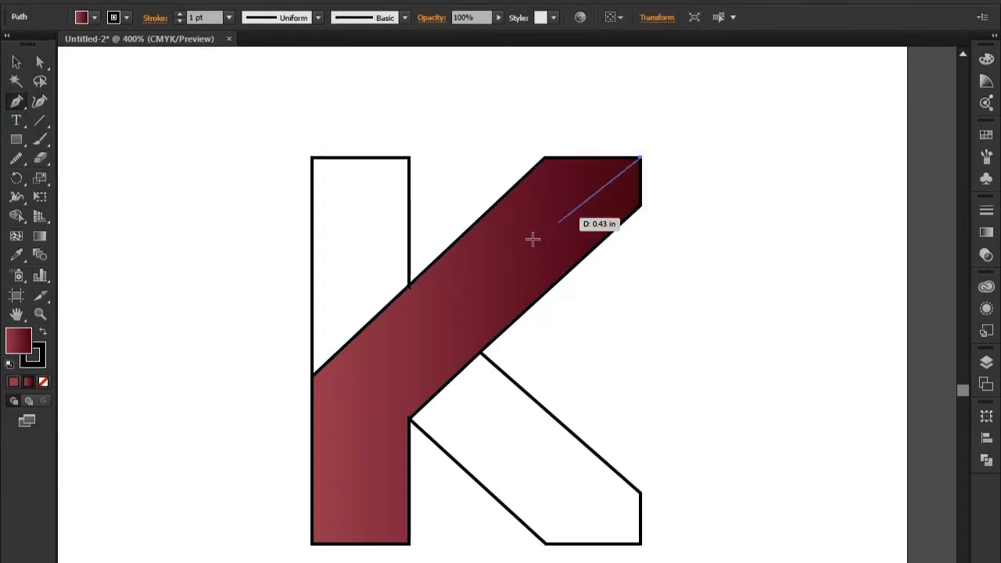
click(305, 456)
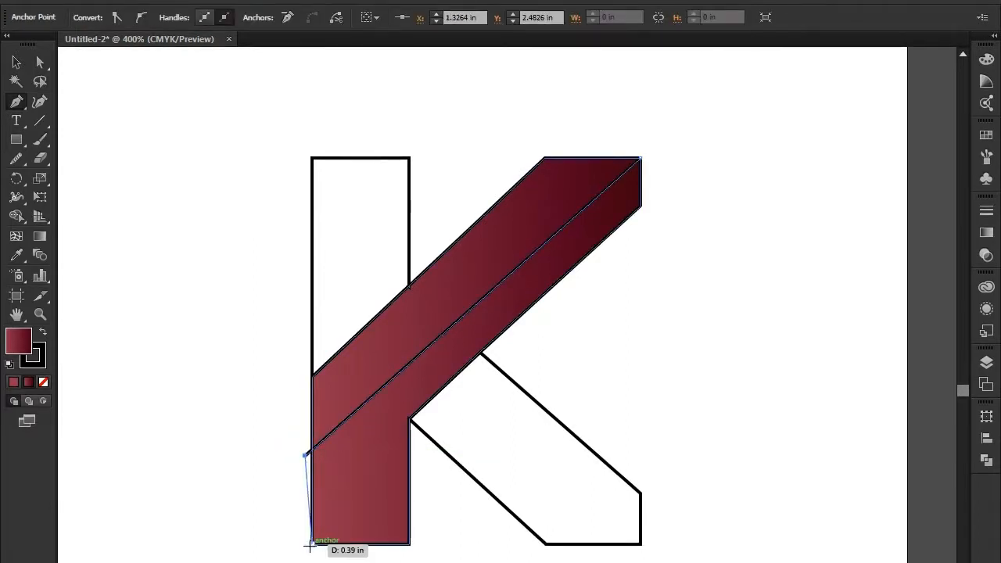
click(311, 494)
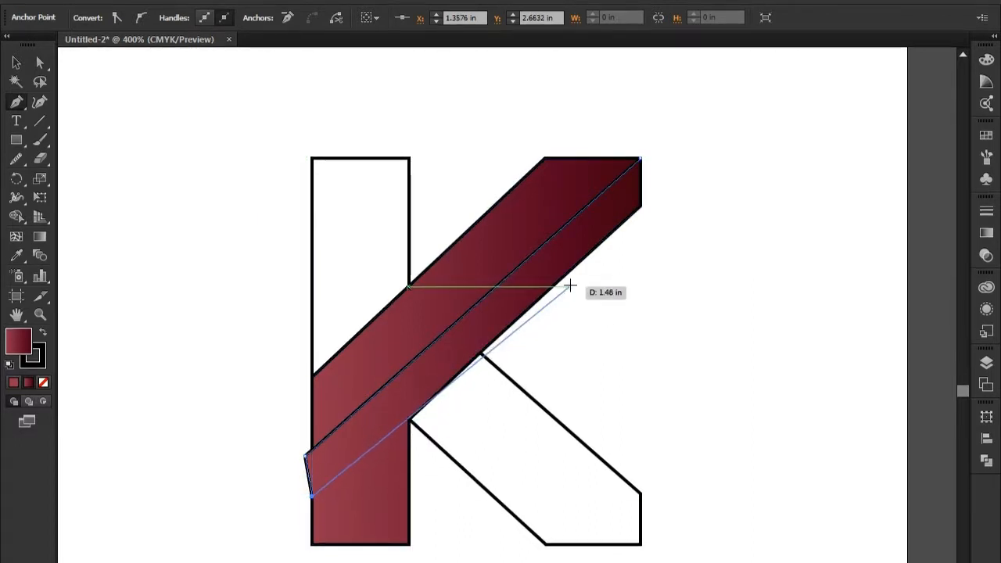
click(640, 211)
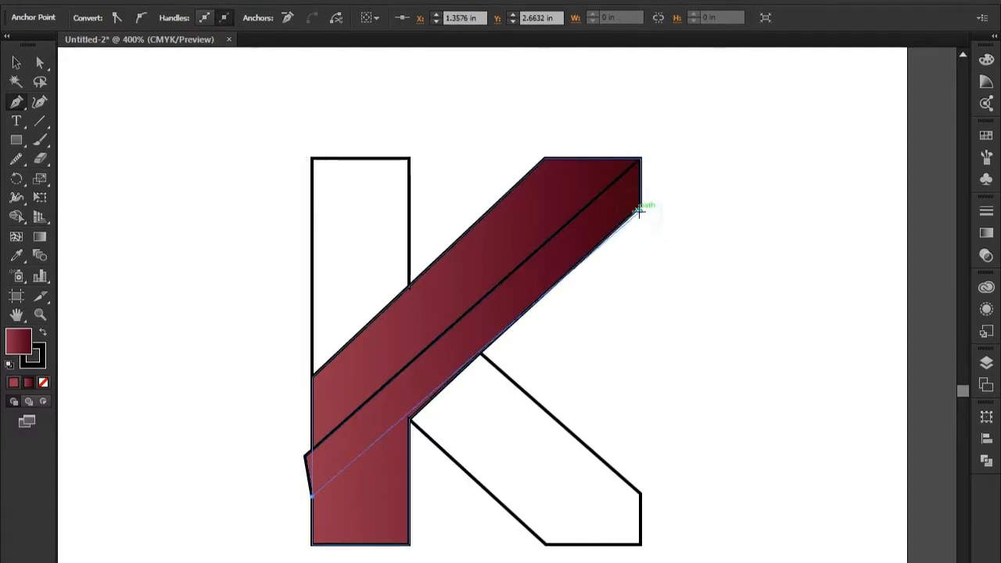
click(641, 158)
Step: Remove the strip's overhang beyond the stem's outer edge with the Shape Builder and deselect the pieces
click(15, 62)
drag(680, 308, 445, 275)
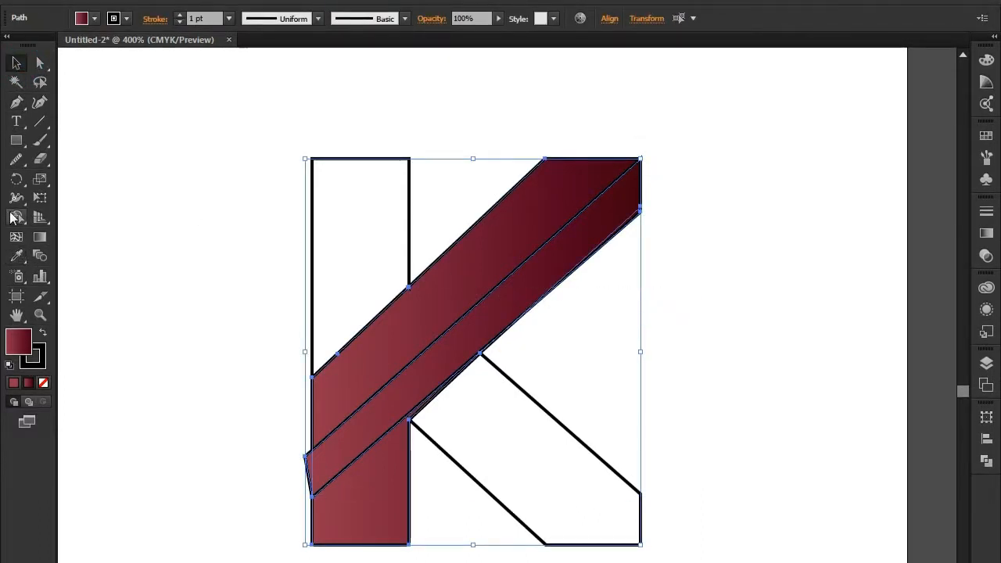
click(16, 214)
click(307, 464)
click(16, 63)
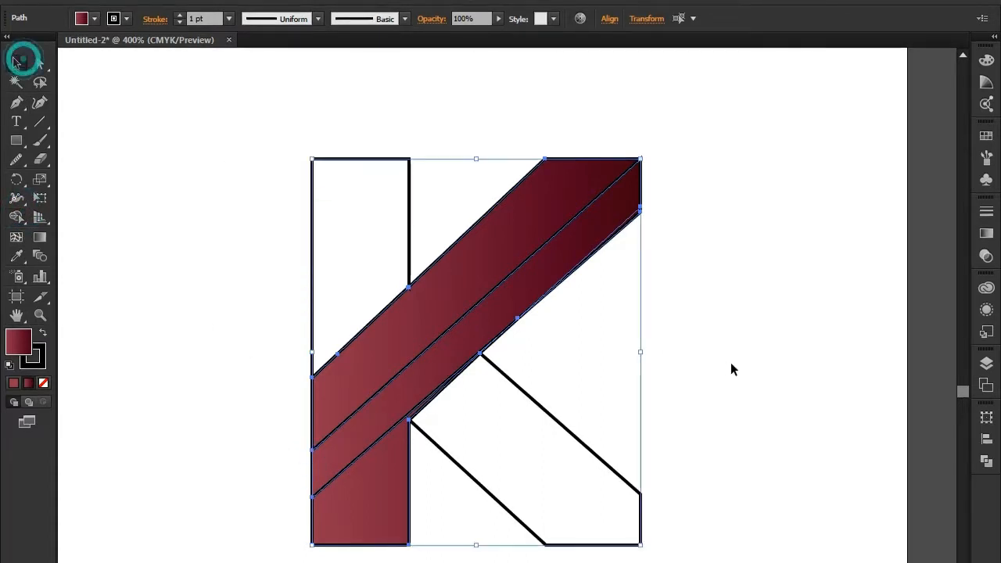
click(770, 358)
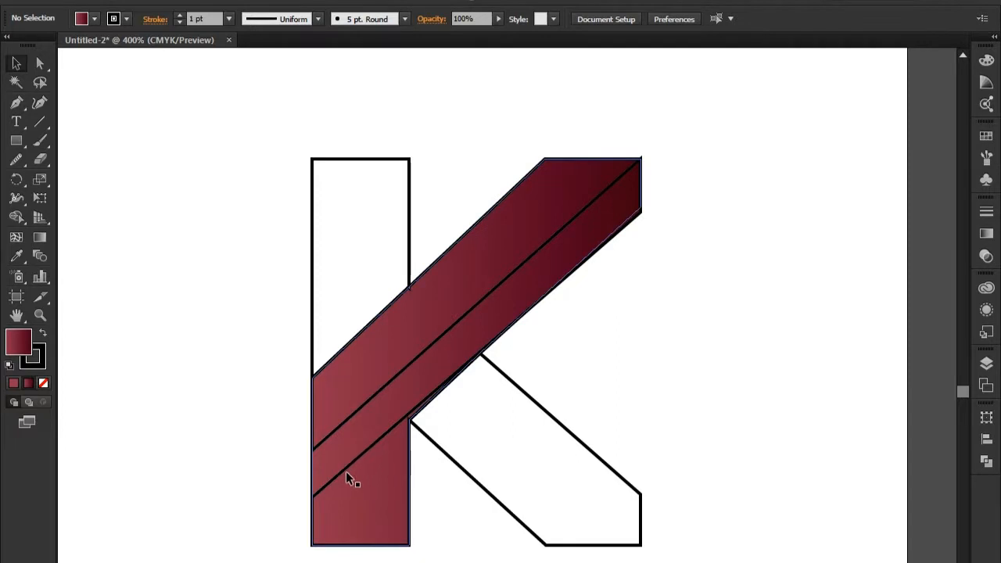
Step: Move the strip's lowest anchor point down the stem's outer edge so the strip's lower edge runs through the K's inner corner
scroll(347, 473, up, 1)
scroll(346, 474, down, 2)
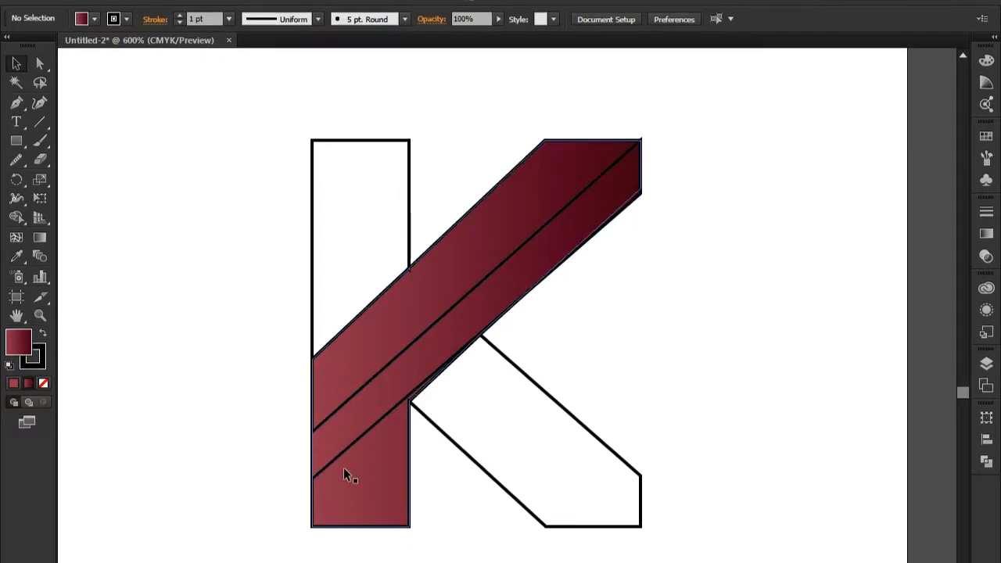
scroll(344, 474, up, 1)
scroll(303, 473, up, 1)
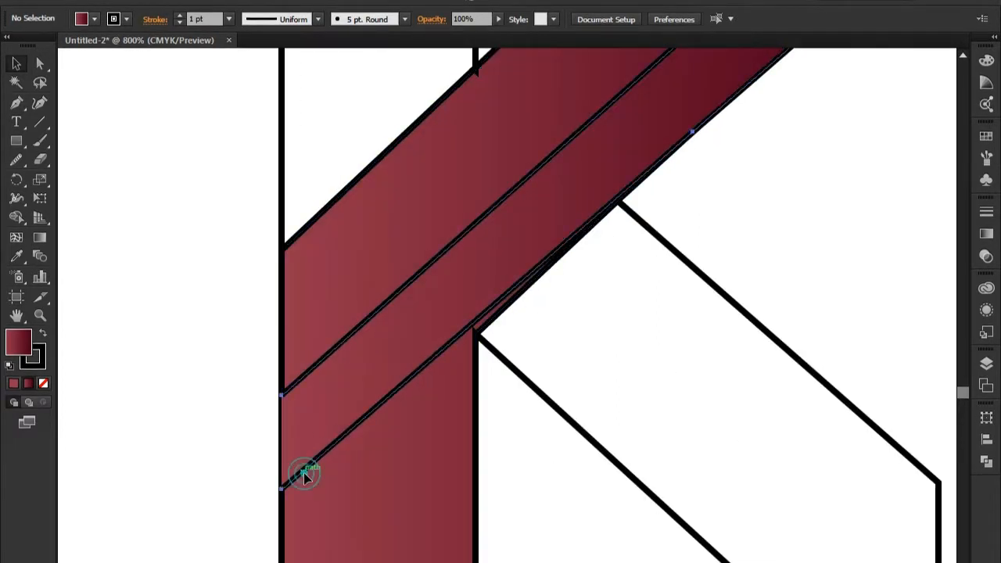
click(305, 474)
click(41, 65)
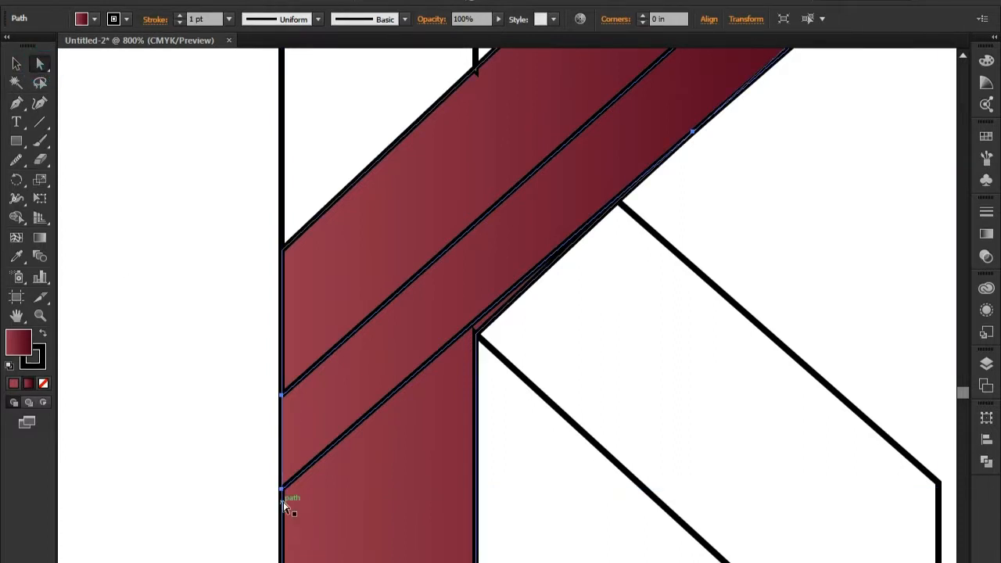
drag(284, 496, 284, 508)
key(ctrl+z)
click(256, 499)
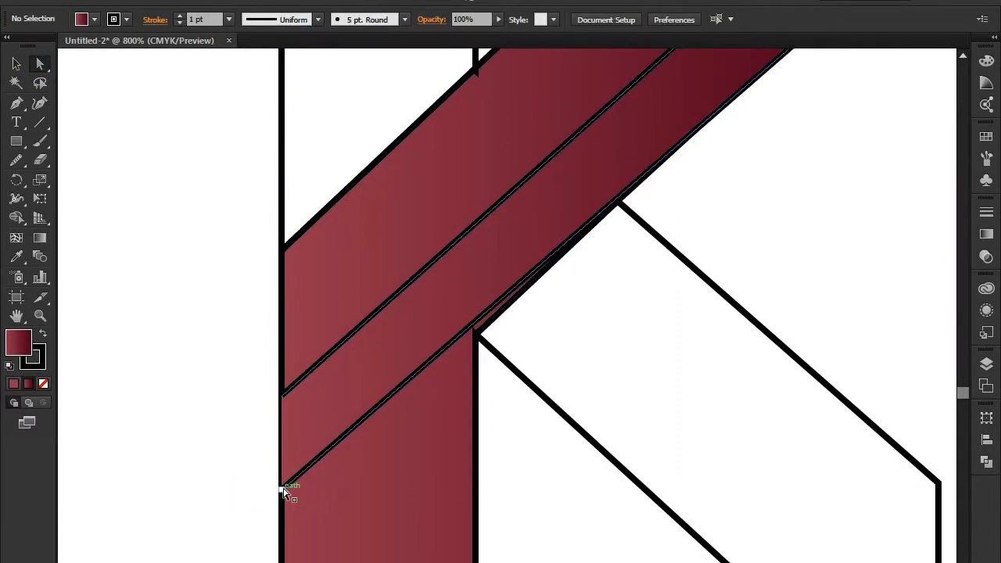
click(283, 489)
drag(282, 495, 283, 516)
scroll(398, 455, down, 2)
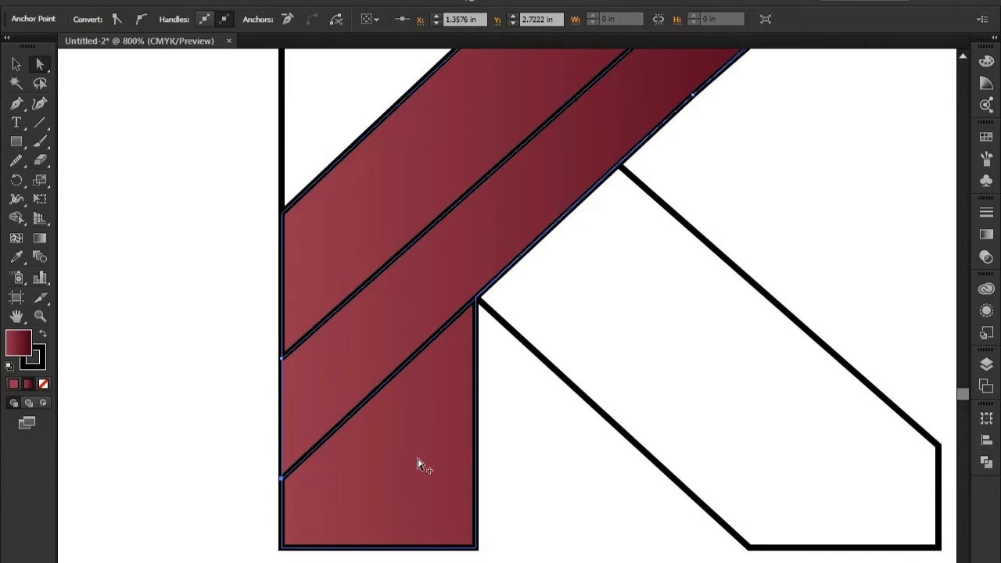
scroll(419, 465, down, 1)
click(15, 64)
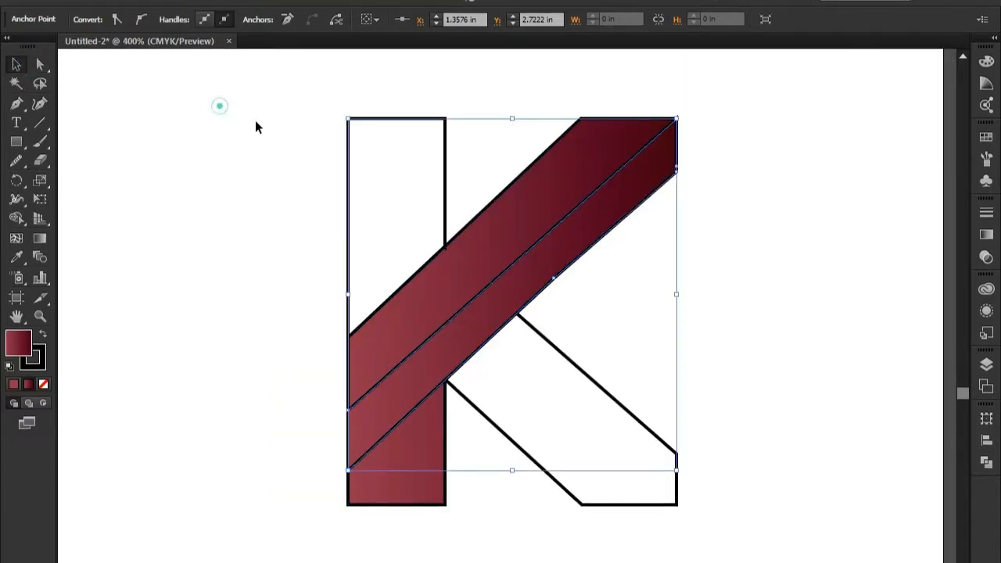
click(219, 106)
Step: Copy the rising arm's maroon gradient onto the strip with the Eyedropper and deselect it
click(669, 154)
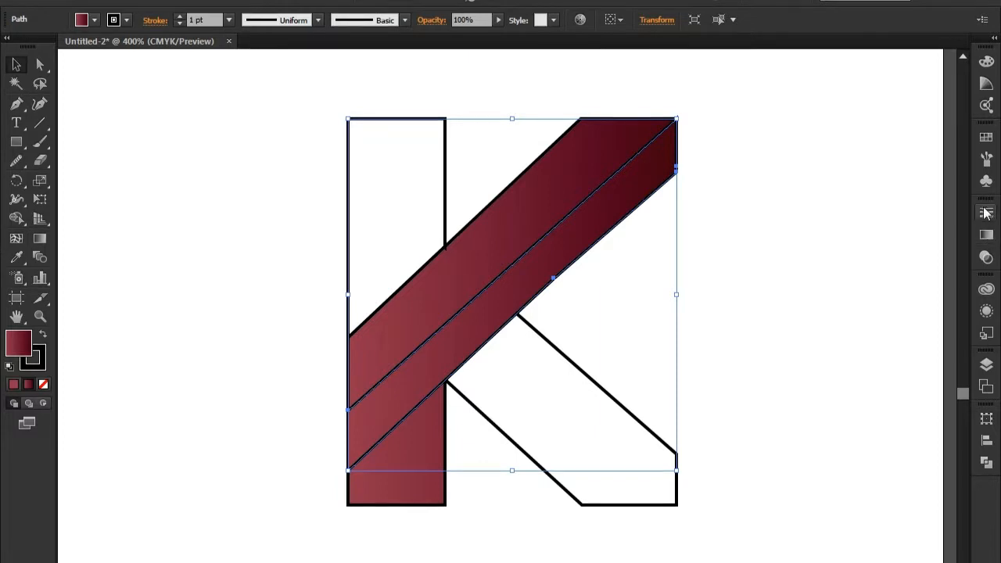
click(16, 257)
click(483, 249)
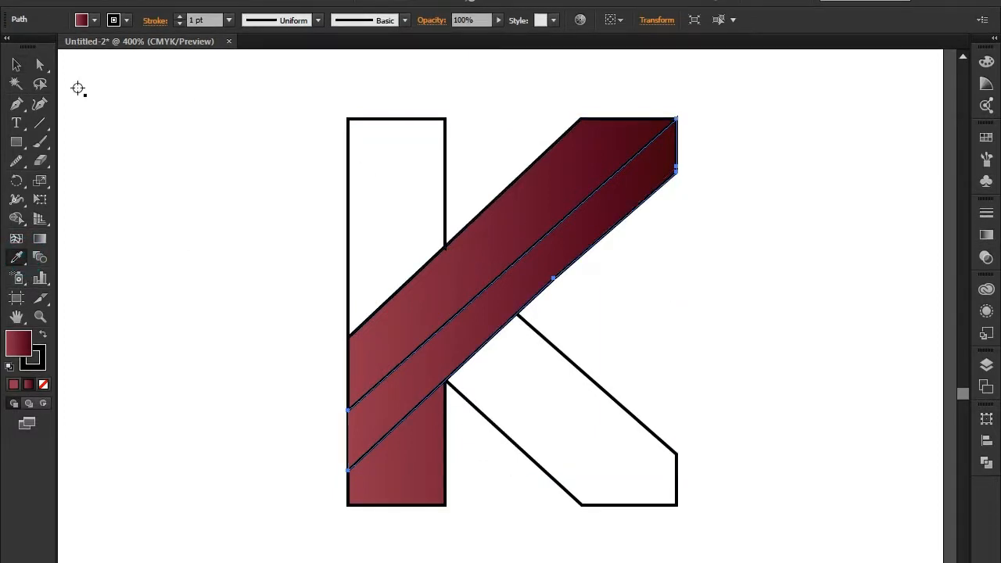
click(507, 315)
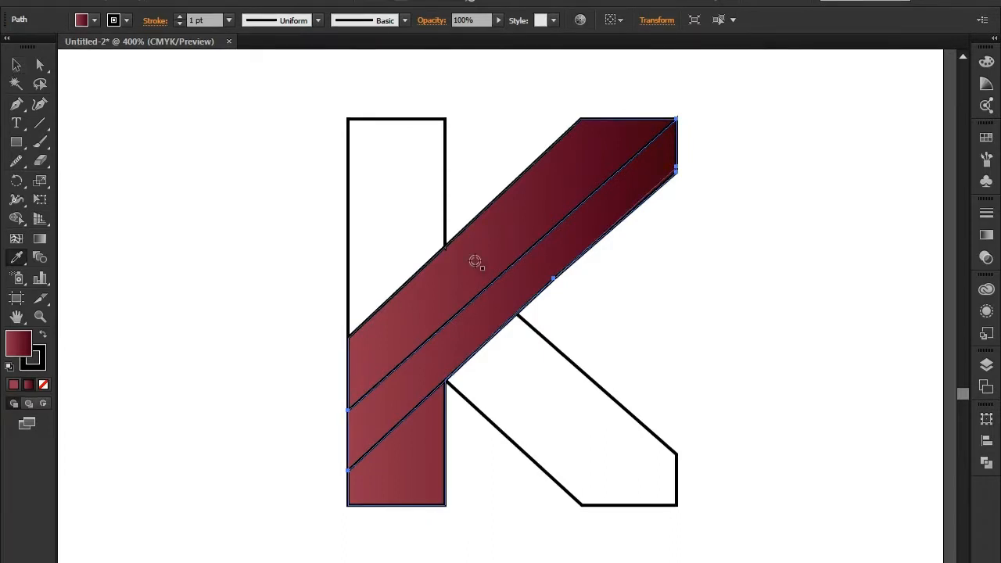
click(17, 65)
click(235, 140)
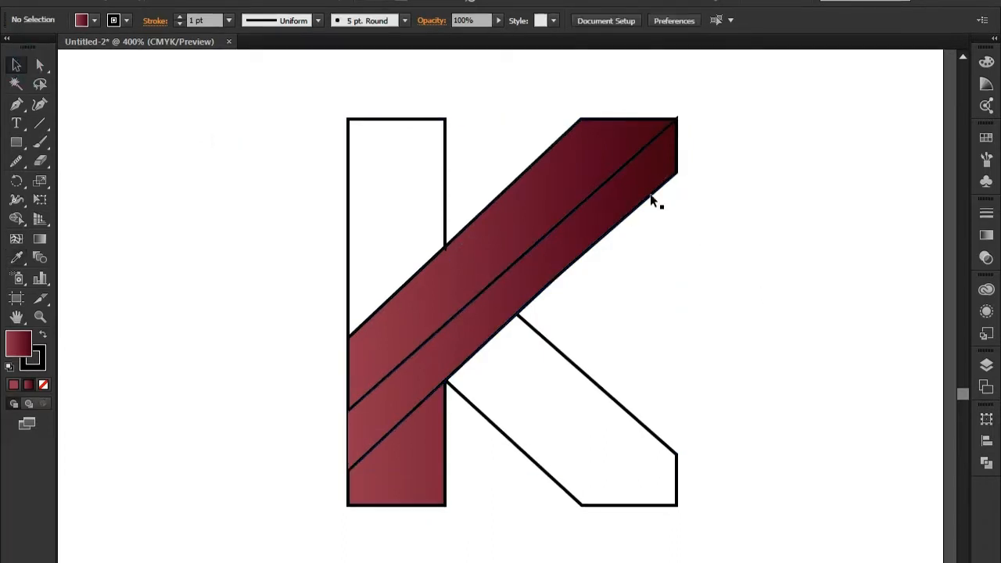
drag(653, 201, 751, 263)
key(ctrl+z)
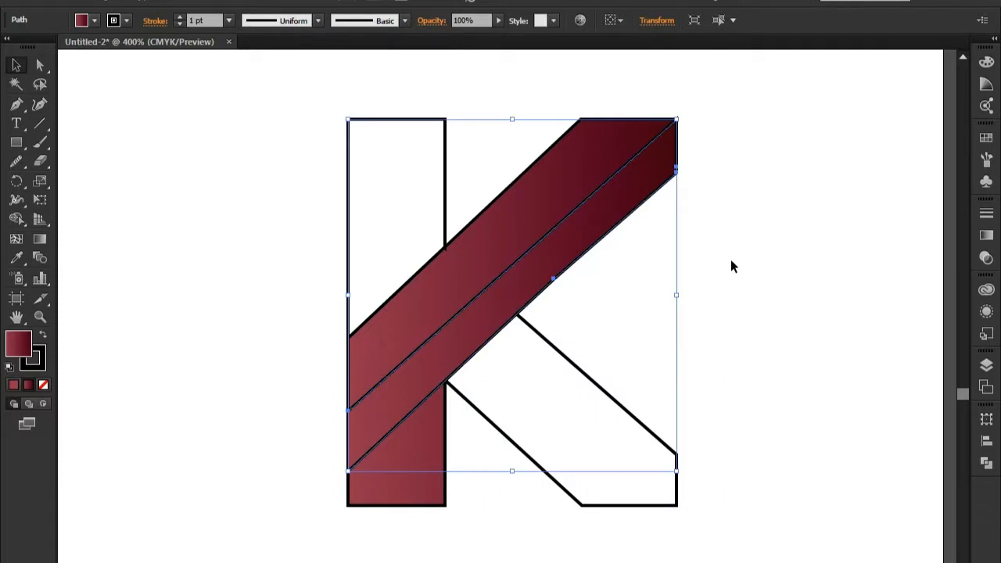
click(753, 259)
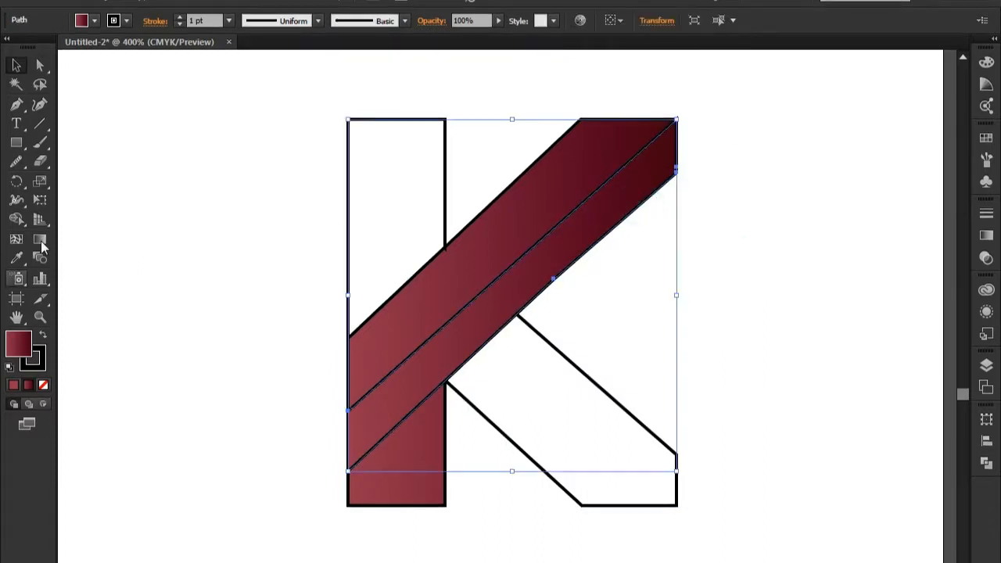
Step: Redraw the strip's gradient lengthwise with the Gradient tool, light at its upper end and dark at the stem
click(40, 240)
mouse_move(637, 175)
mouse_down()
mouse_move(347, 427)
mouse_move(346, 417)
mouse_up()
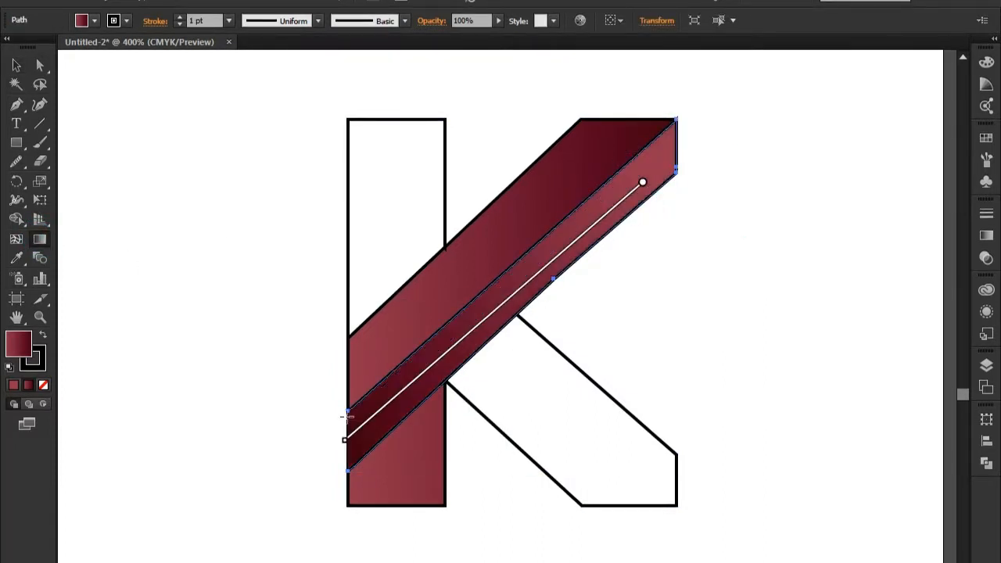
click(17, 63)
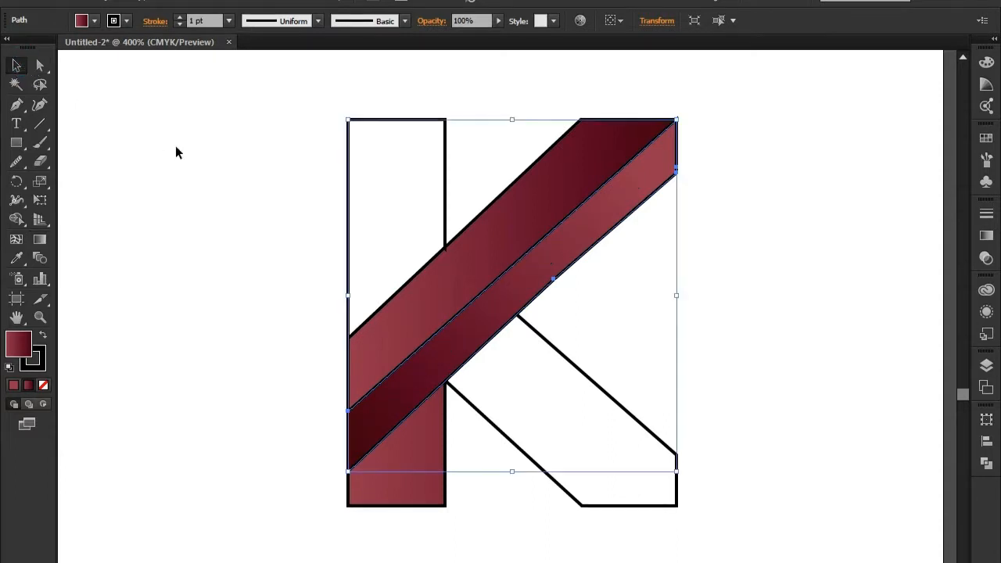
click(176, 148)
Step: Fill the descending leg and the upper stem piece with the rising arm's maroon gradient using the Eyedropper, and deselect them
click(616, 401)
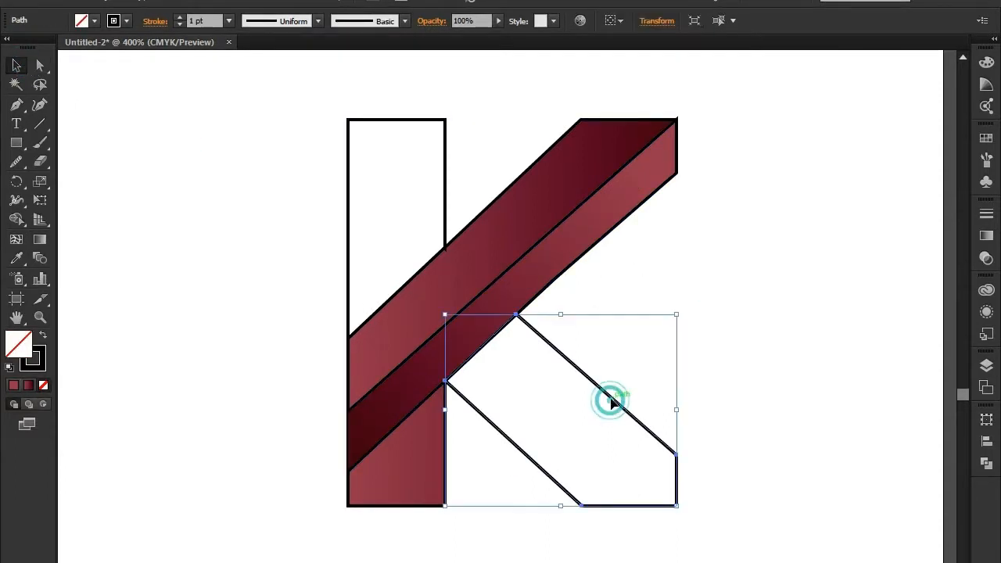
shift+click(443, 133)
click(16, 258)
click(562, 158)
click(17, 66)
click(219, 157)
click(822, 303)
Step: Remove the black stroke from all pieces of the K and deselect them
drag(751, 415, 431, 216)
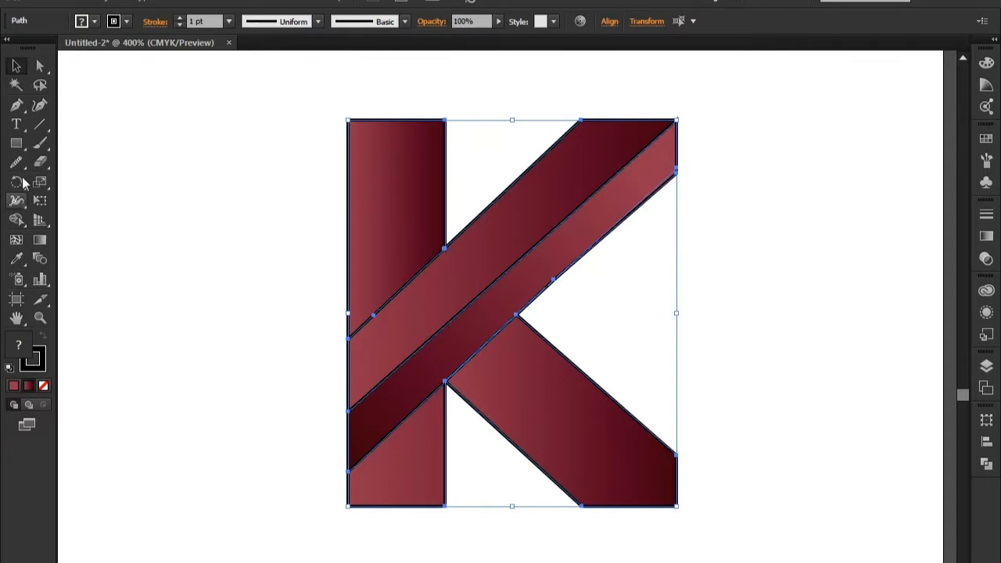
click(43, 358)
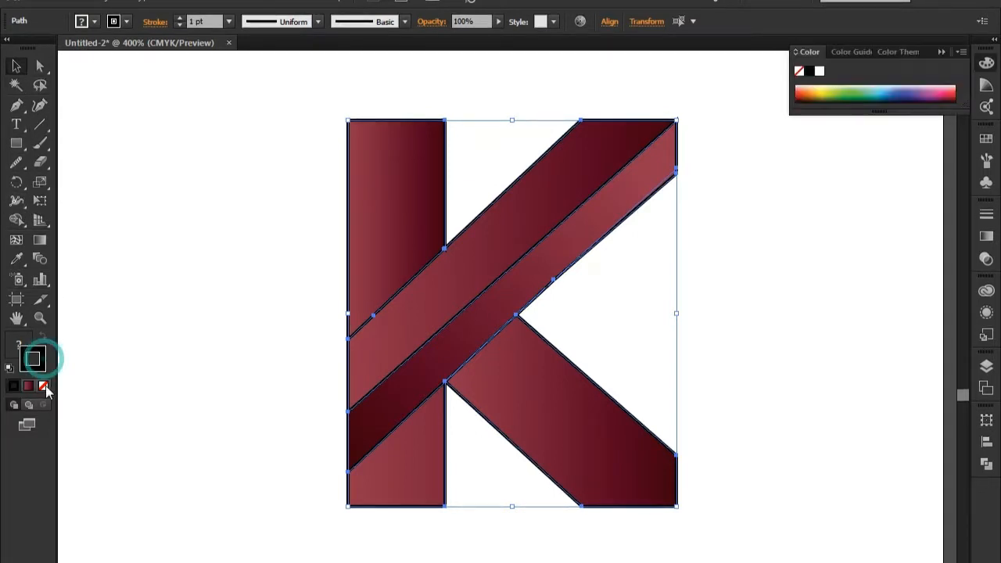
click(44, 386)
click(186, 271)
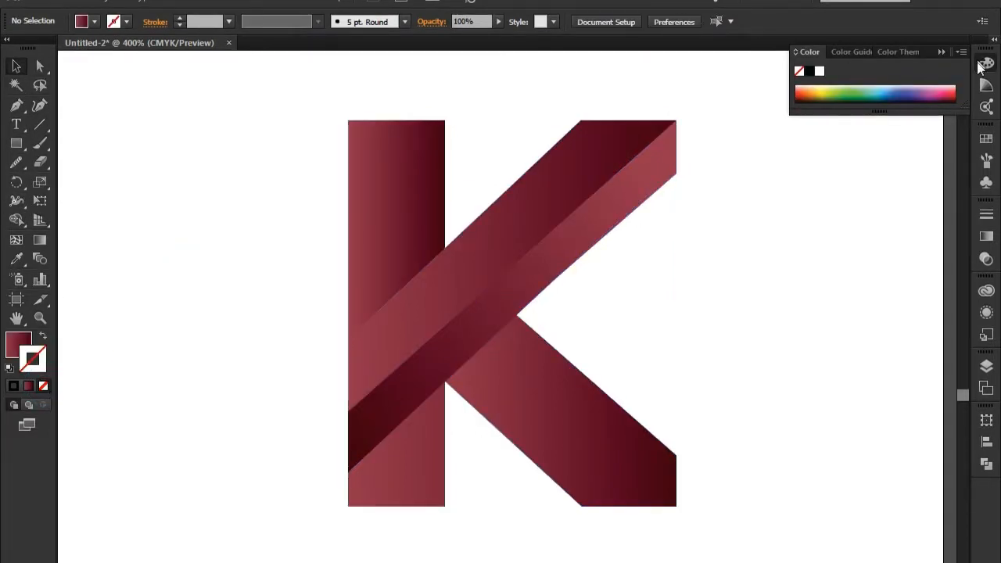
click(943, 51)
click(789, 261)
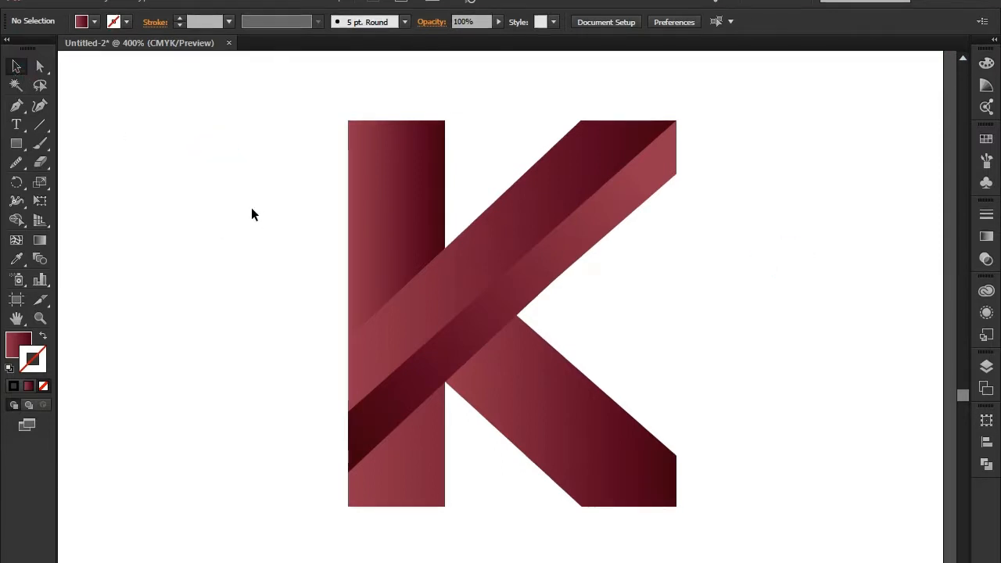
Step: Redraw the strip's gradient diagonally with the Gradient tool, light near the stem and dark from mid-strip toward the upper end, and deselect it
click(492, 321)
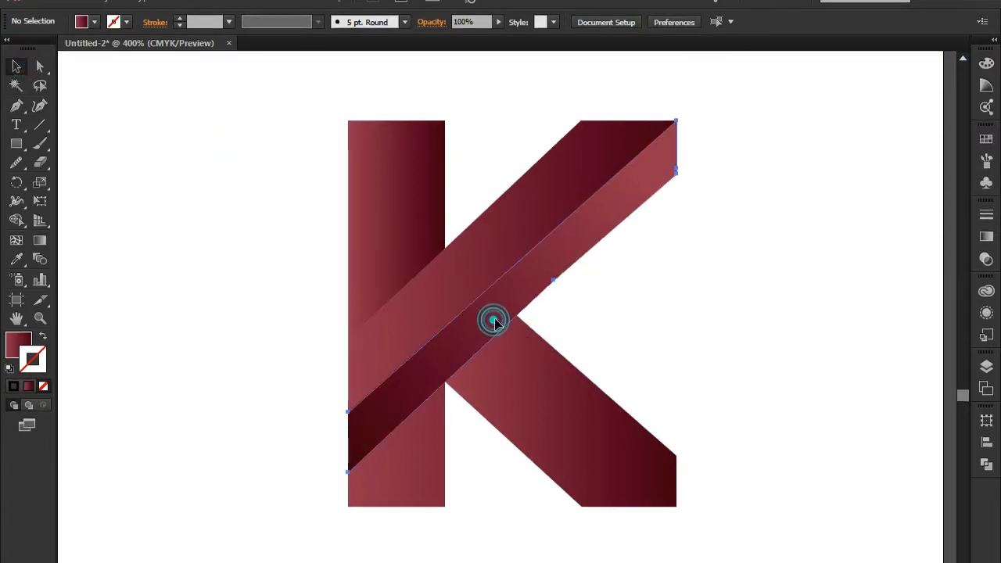
click(214, 382)
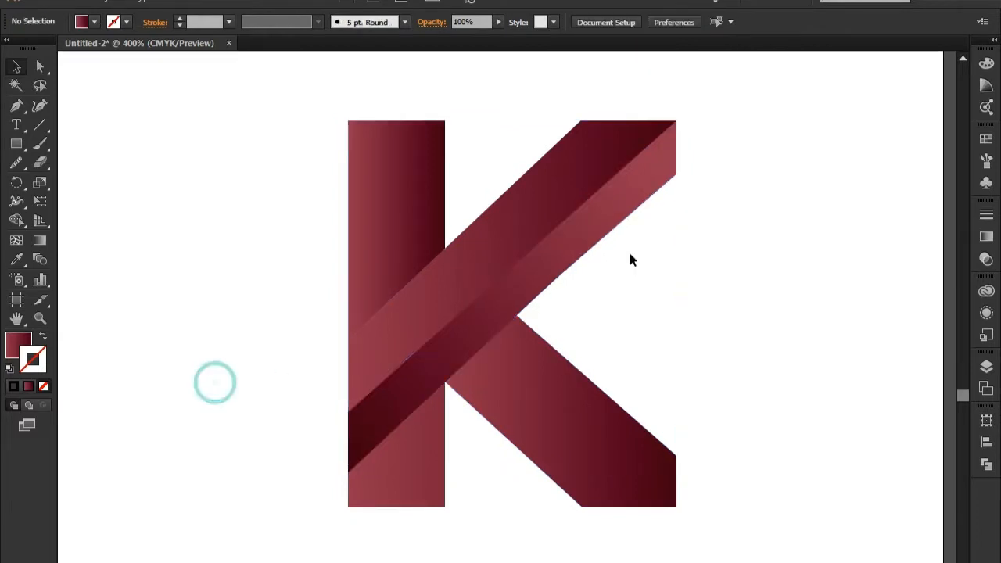
click(595, 223)
click(40, 240)
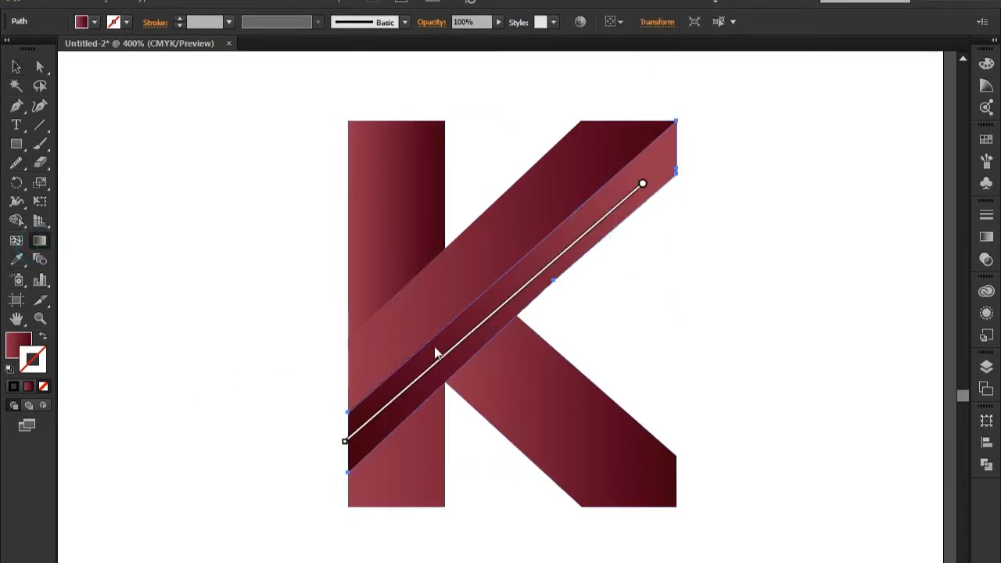
click(601, 201)
click(19, 344)
mouse_move(447, 353)
mouse_down()
mouse_move(528, 266)
mouse_move(575, 243)
mouse_up()
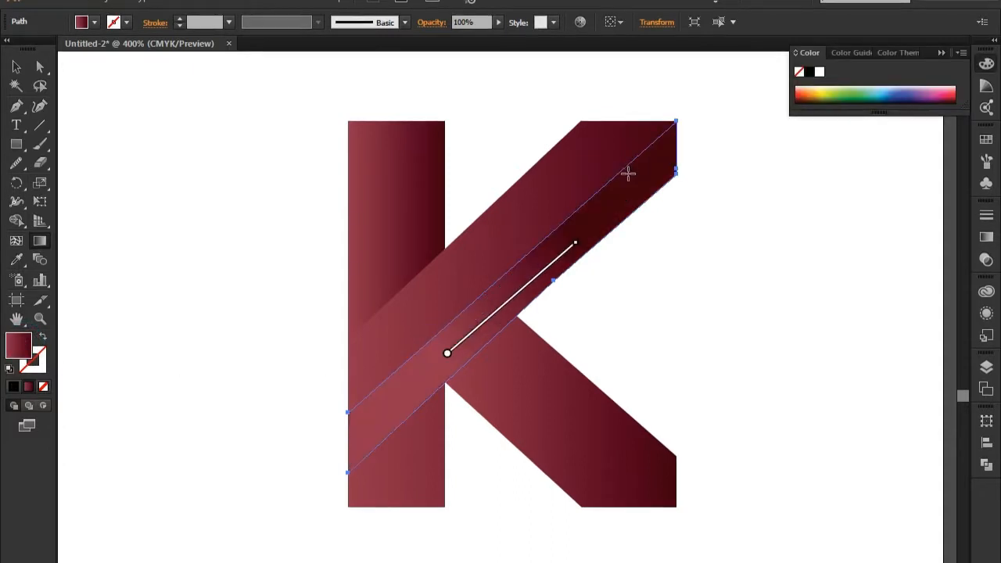
mouse_move(393, 404)
mouse_down()
mouse_move(420, 365)
mouse_move(547, 253)
mouse_move(601, 177)
mouse_move(554, 261)
mouse_move(525, 281)
mouse_up()
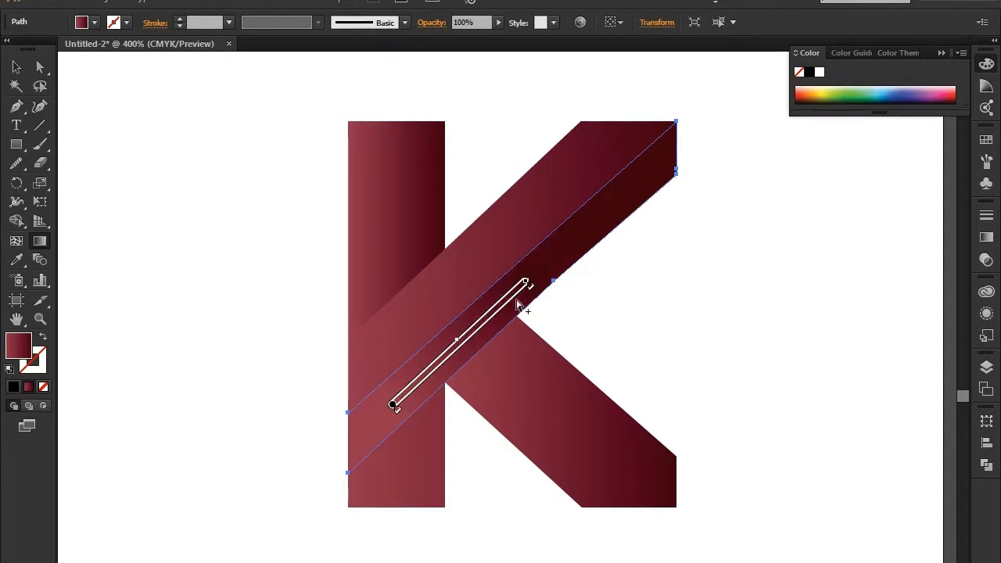
key(v)
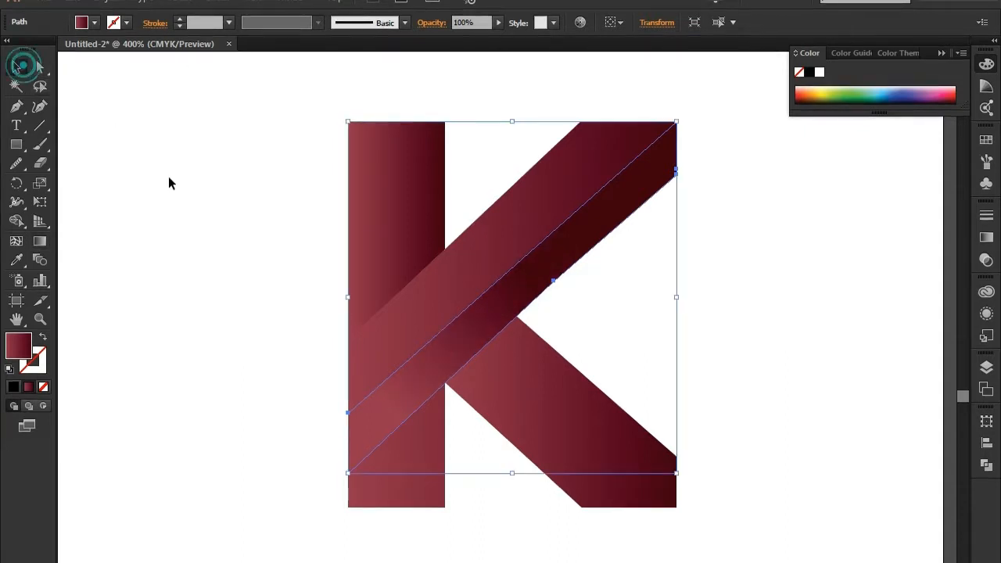
click(169, 178)
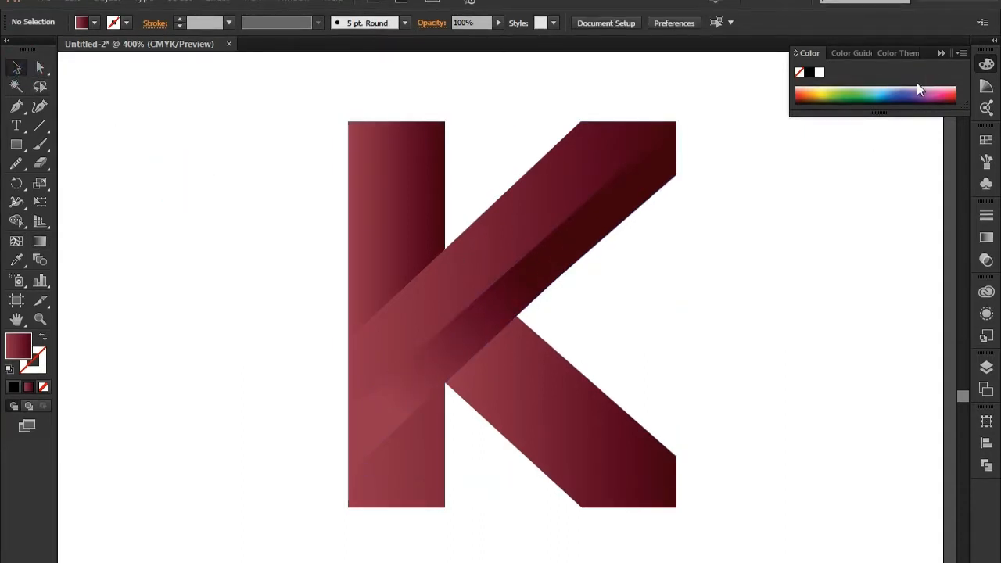
click(942, 53)
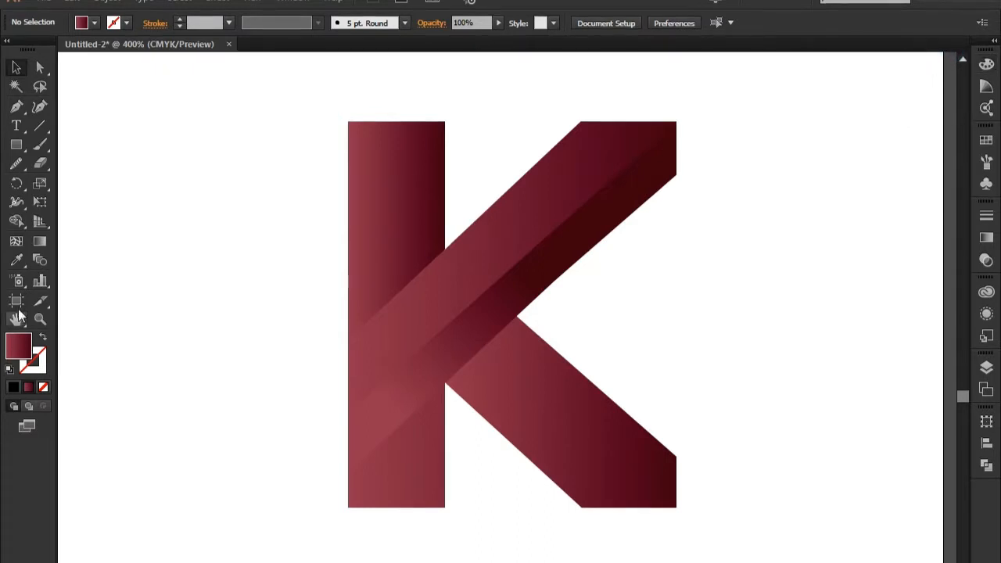
Step: Shift the strip's gradient down along its length with the Gradient tool so it starts light nearer the stem's outer edge, and deselect it
click(40, 242)
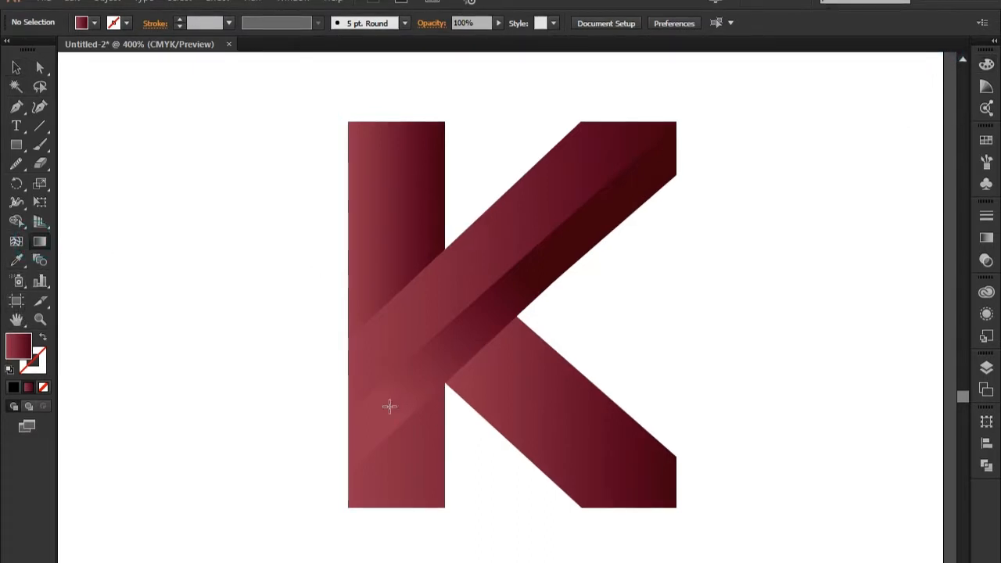
click(493, 313)
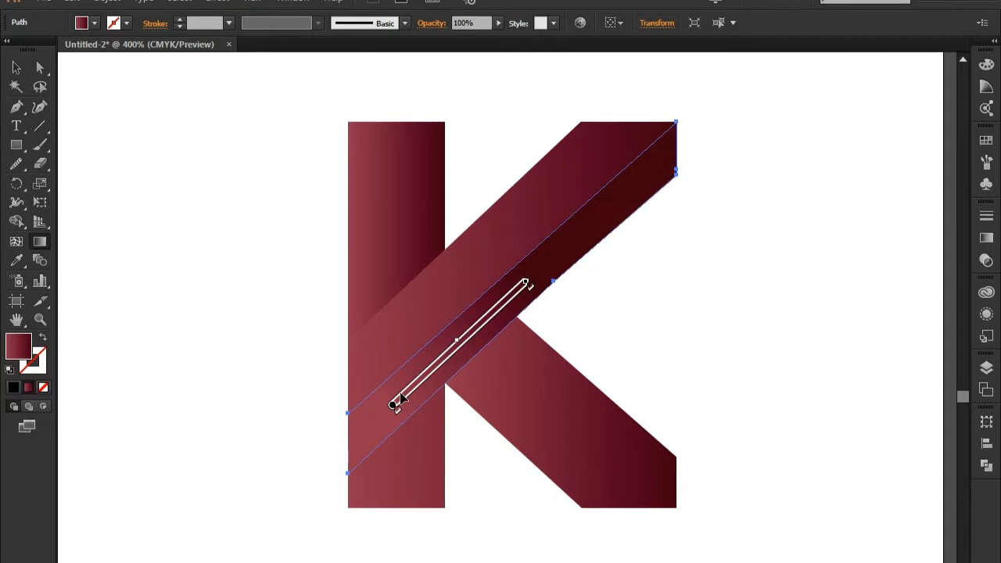
drag(463, 347, 427, 373)
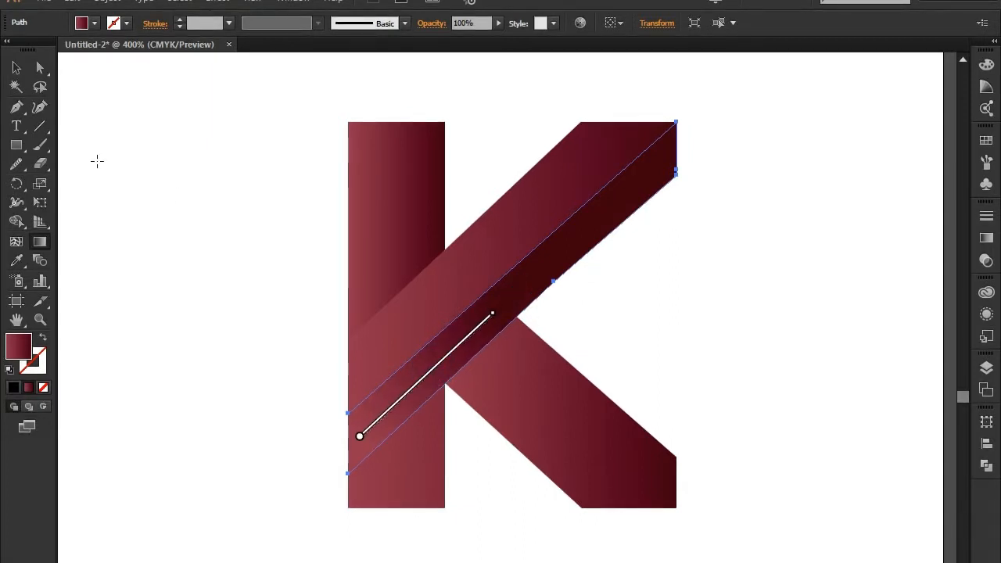
click(18, 70)
click(223, 205)
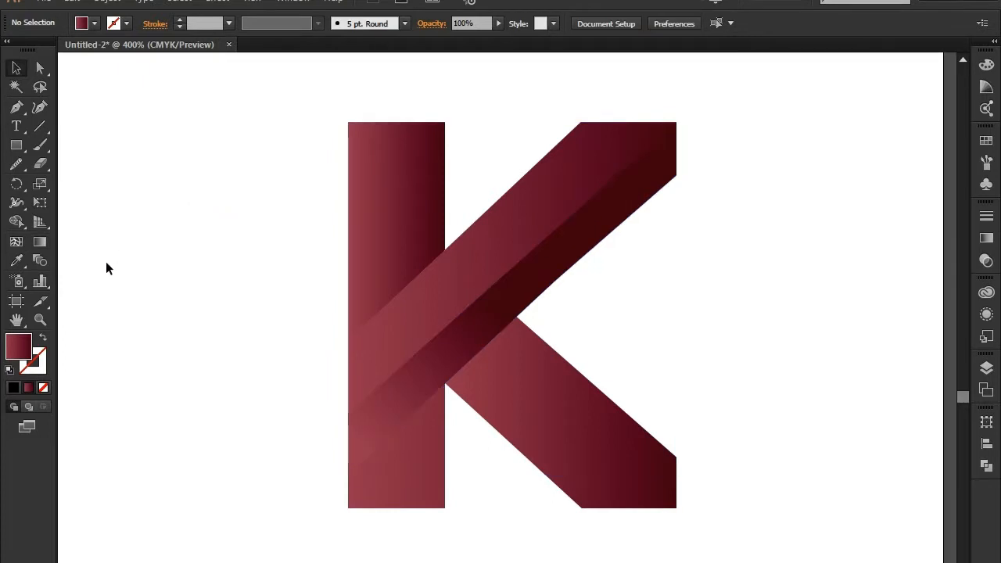
click(783, 250)
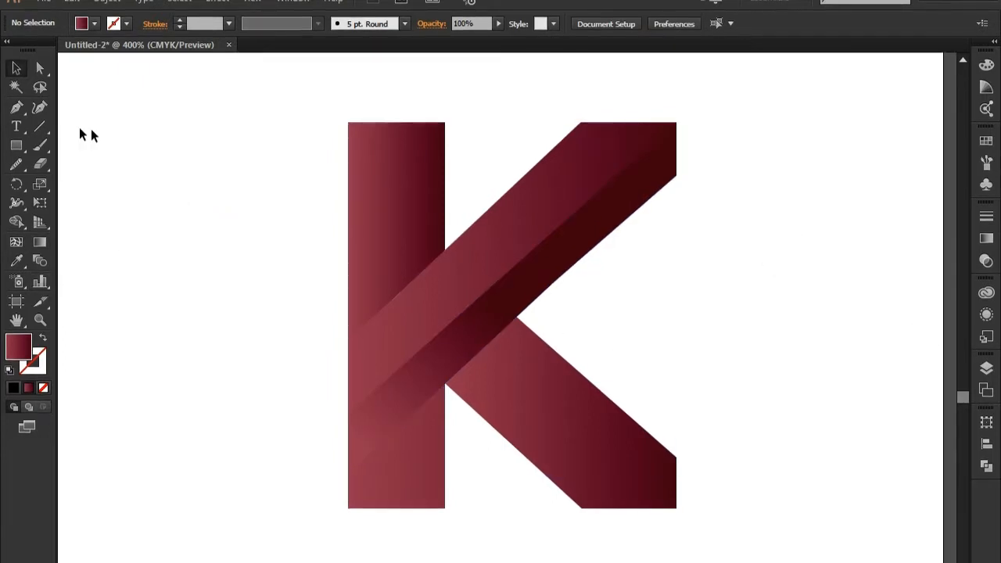
Step: Draw a thin closed triangle with the Pen tool along the top of the descending leg, where it meets the shaded strip
click(16, 107)
drag(514, 318, 527, 330)
click(526, 329)
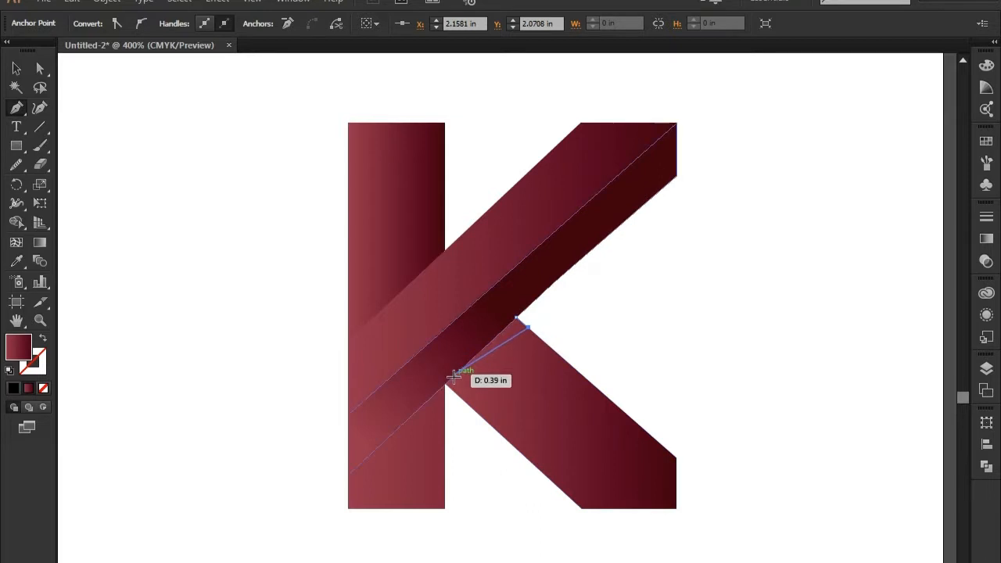
click(444, 386)
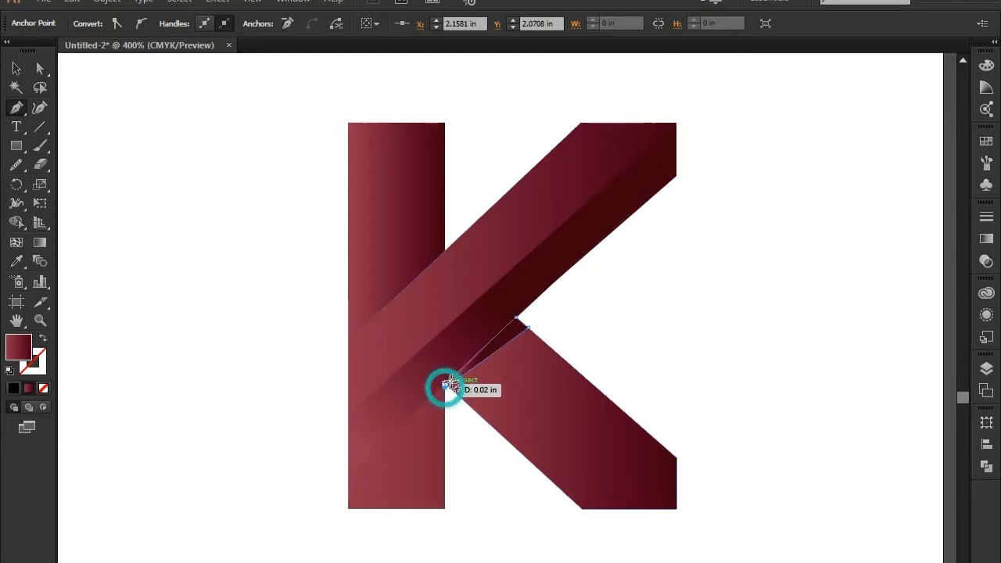
click(516, 320)
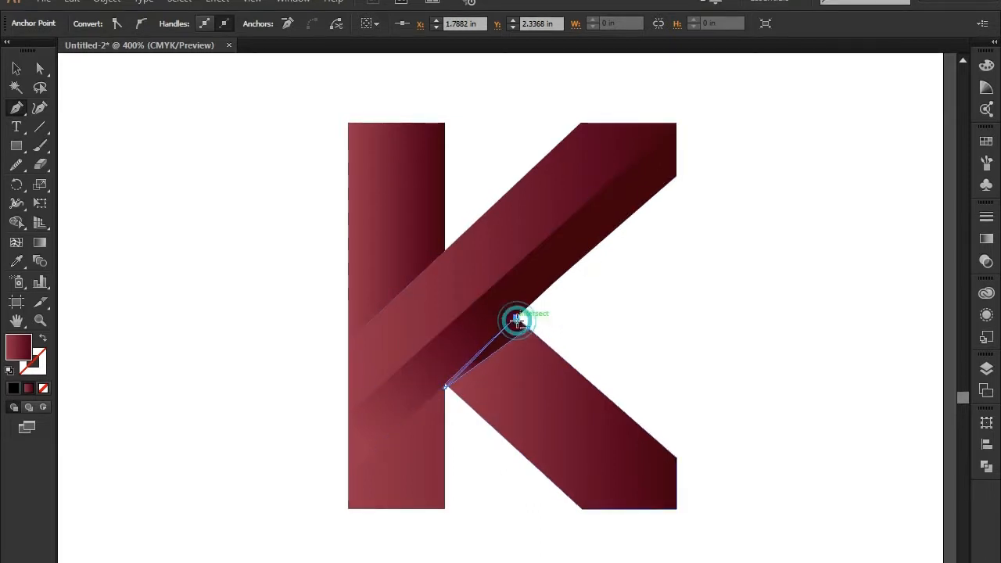
Step: Draw a thin closed triangle with the Pen tool on the stem along the rising arm's upper edge, and deselect it
click(442, 230)
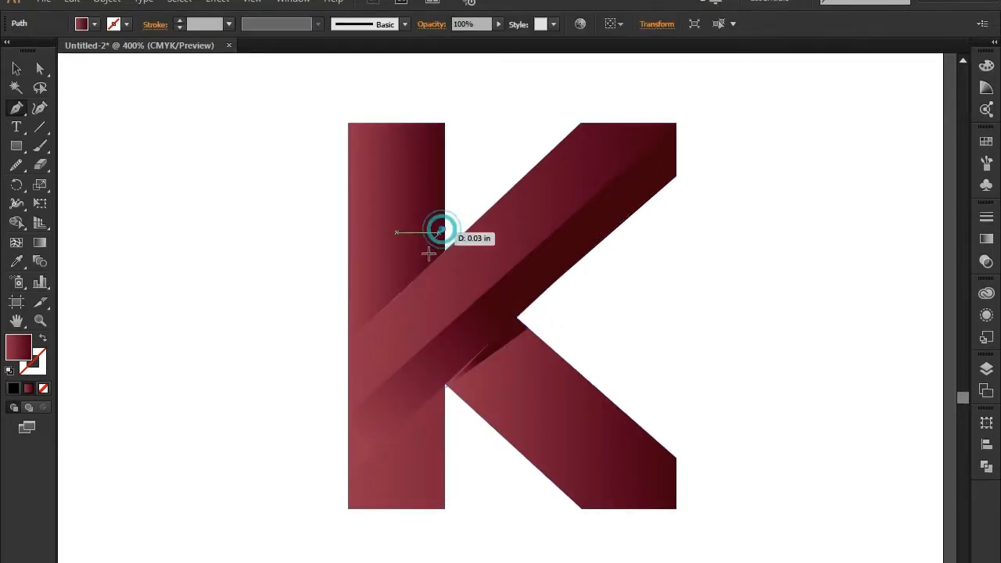
click(348, 340)
click(443, 250)
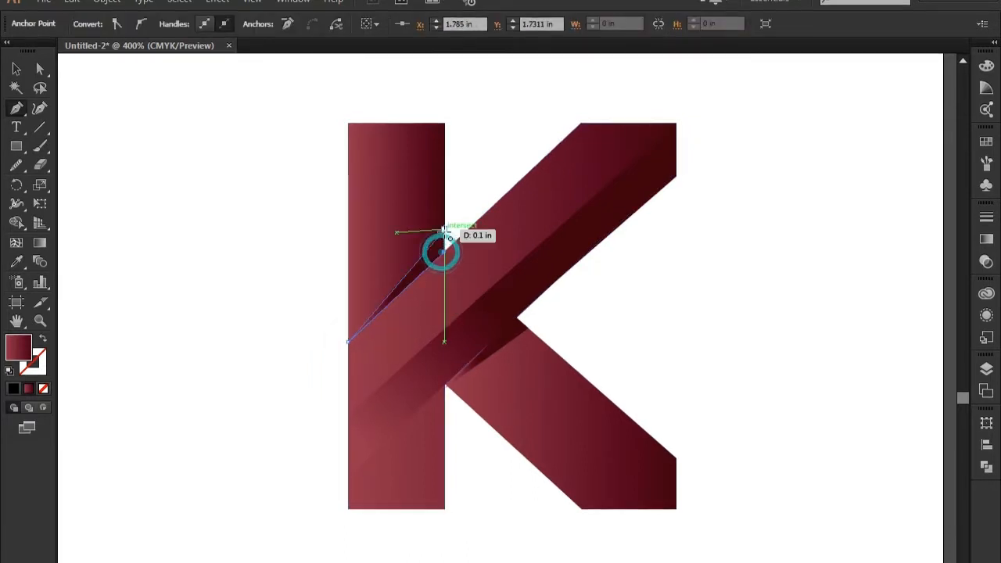
click(442, 230)
click(14, 69)
click(185, 290)
Step: Select both thin triangles and fill them with black
click(438, 244)
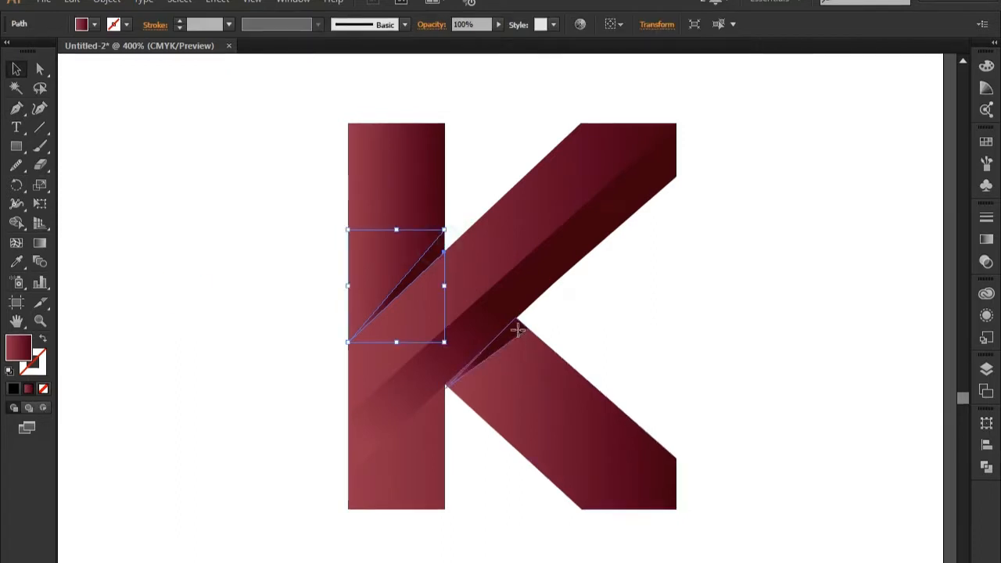
shift+click(518, 330)
double_click(24, 349)
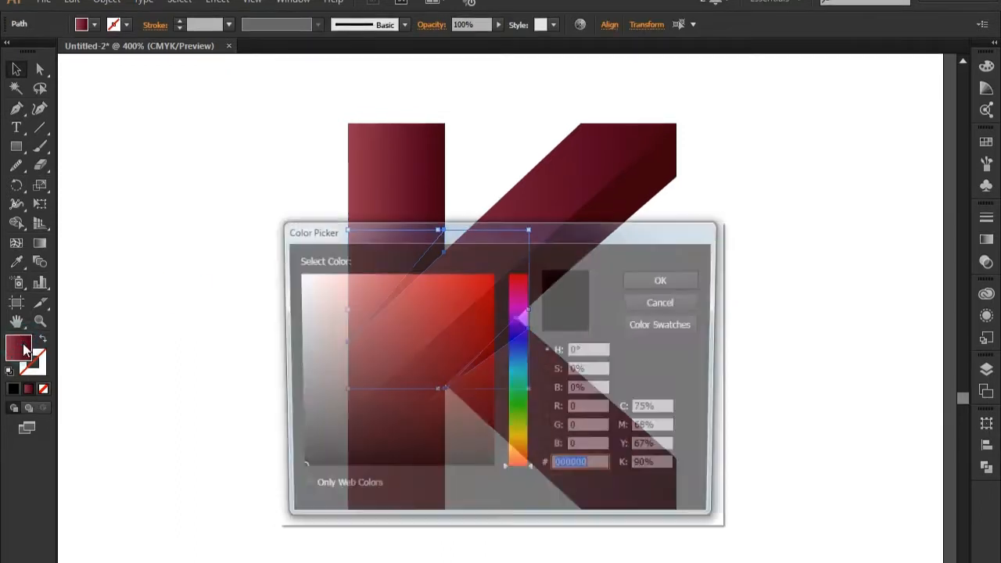
click(661, 280)
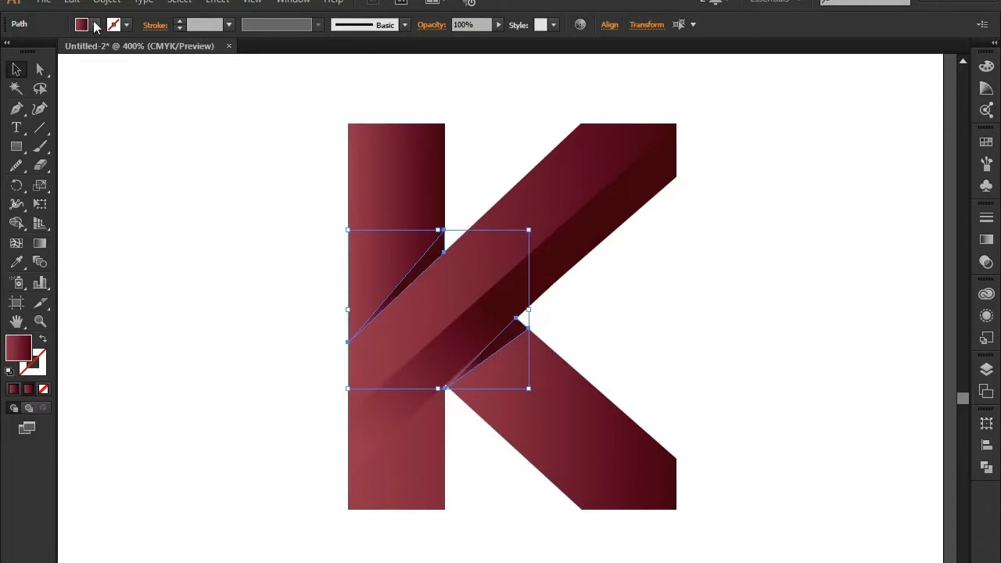
click(96, 25)
click(21, 96)
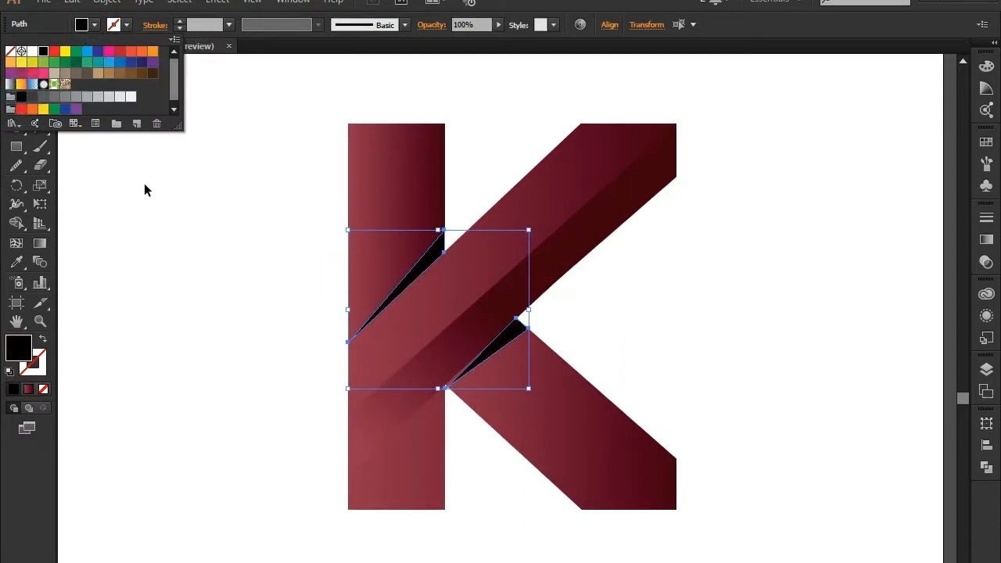
Step: Lower the opacity of both black triangles to 52% and deselect them
click(498, 25)
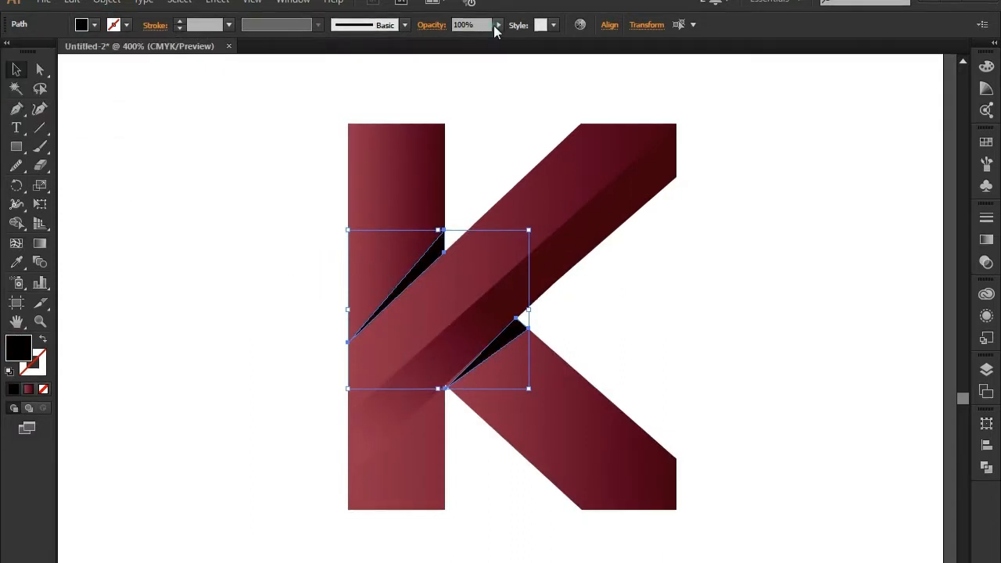
drag(491, 40, 467, 38)
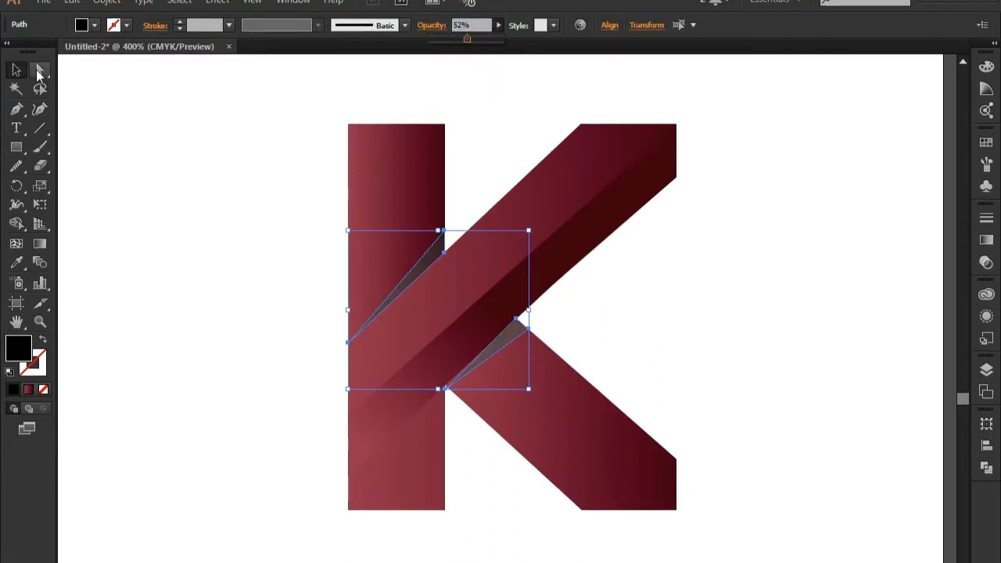
click(160, 178)
Step: Reselect both triangles, reapply the black fill and set their opacity to 100%
click(431, 245)
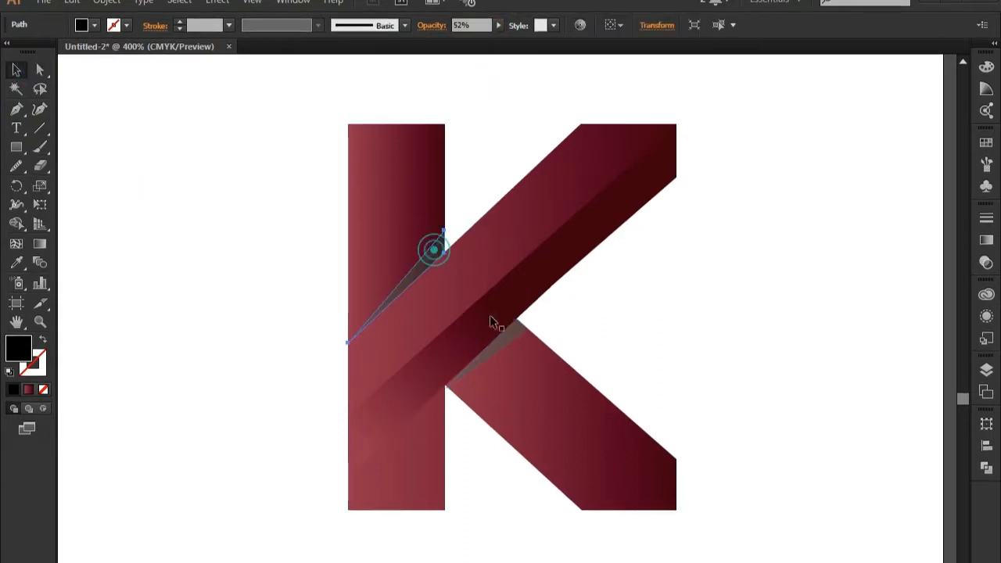
shift+click(520, 329)
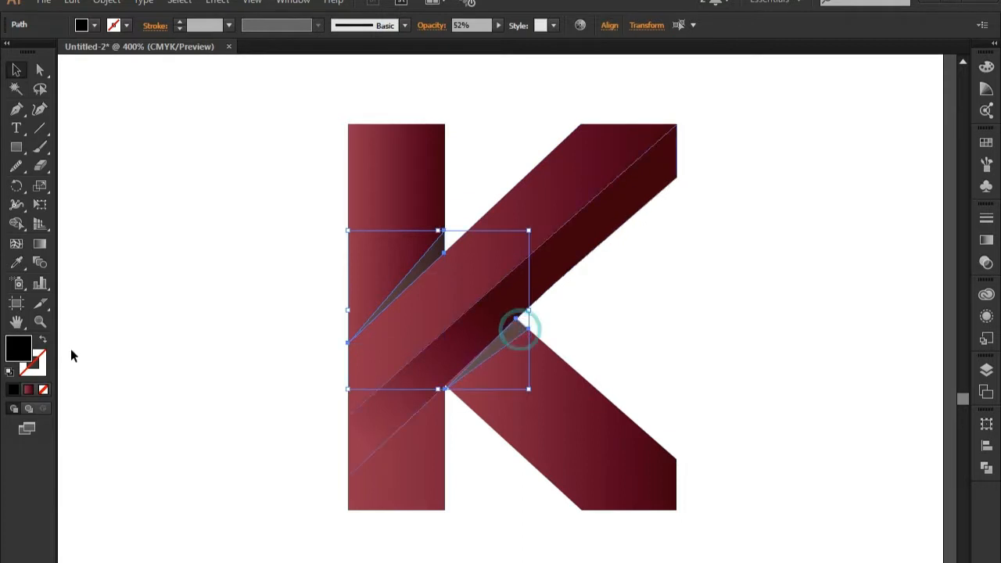
click(34, 365)
click(17, 350)
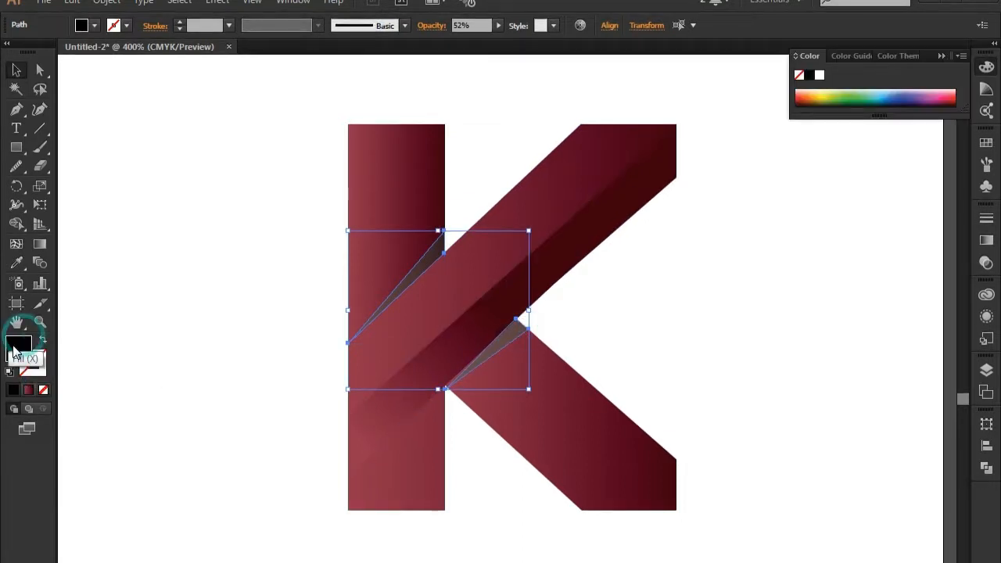
click(819, 75)
click(810, 76)
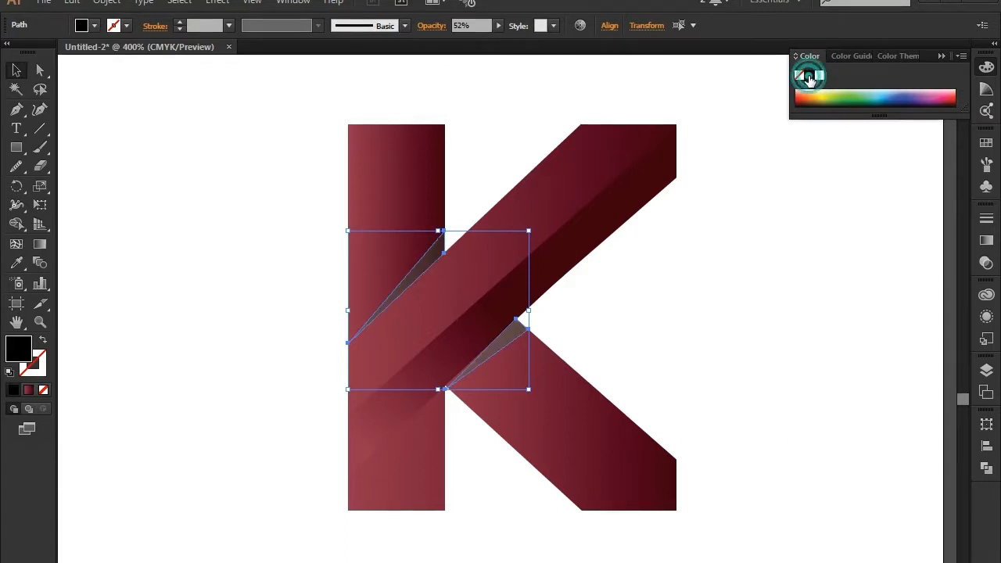
drag(497, 37, 509, 44)
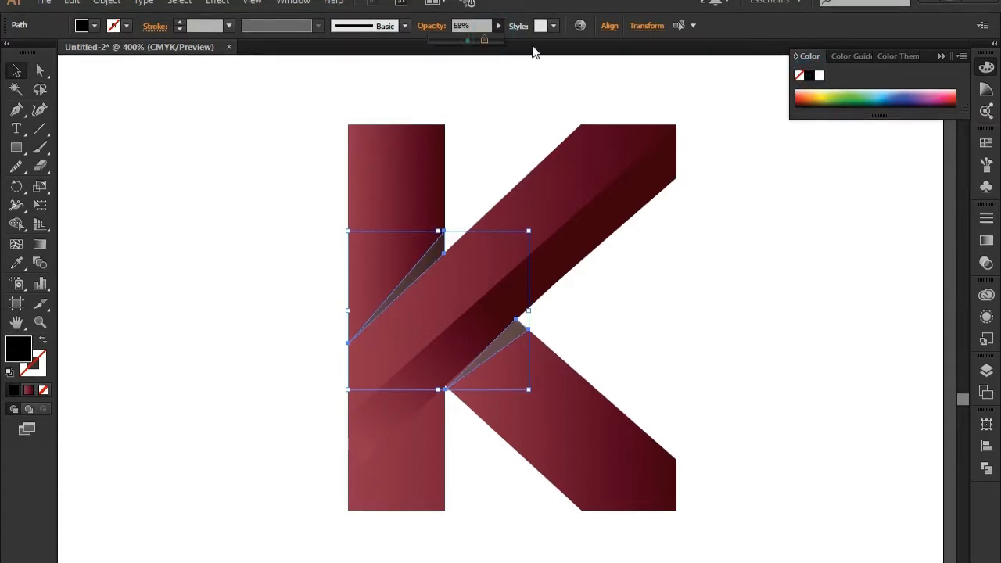
click(944, 56)
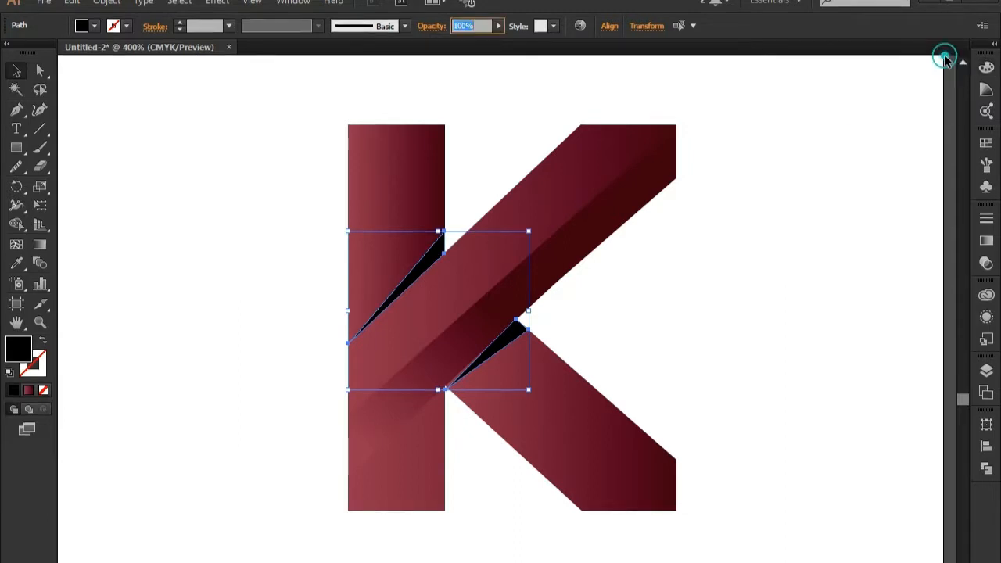
Step: Set the opacity of both black triangles to 65% and deselect them
click(986, 241)
click(884, 208)
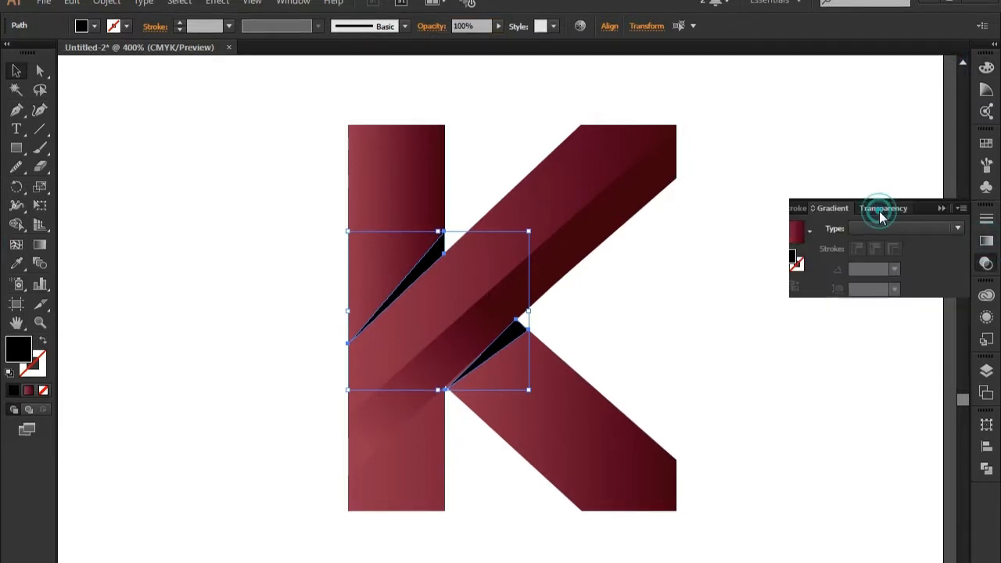
drag(951, 227, 927, 244)
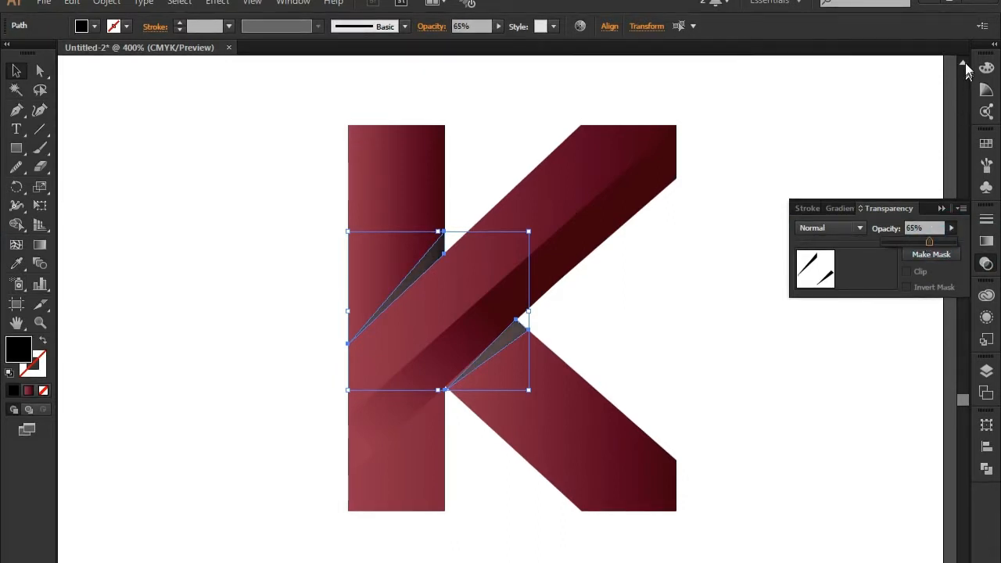
click(782, 202)
click(943, 208)
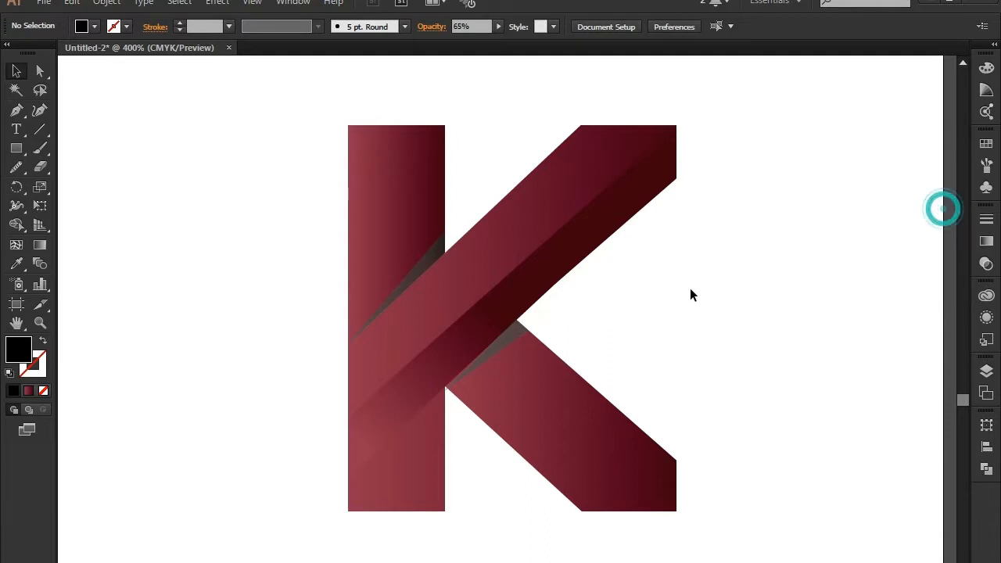
Step: Fill both thin triangles with the upper stem's maroon gradient using the Eyedropper, and deselect them
click(516, 328)
shift+click(428, 252)
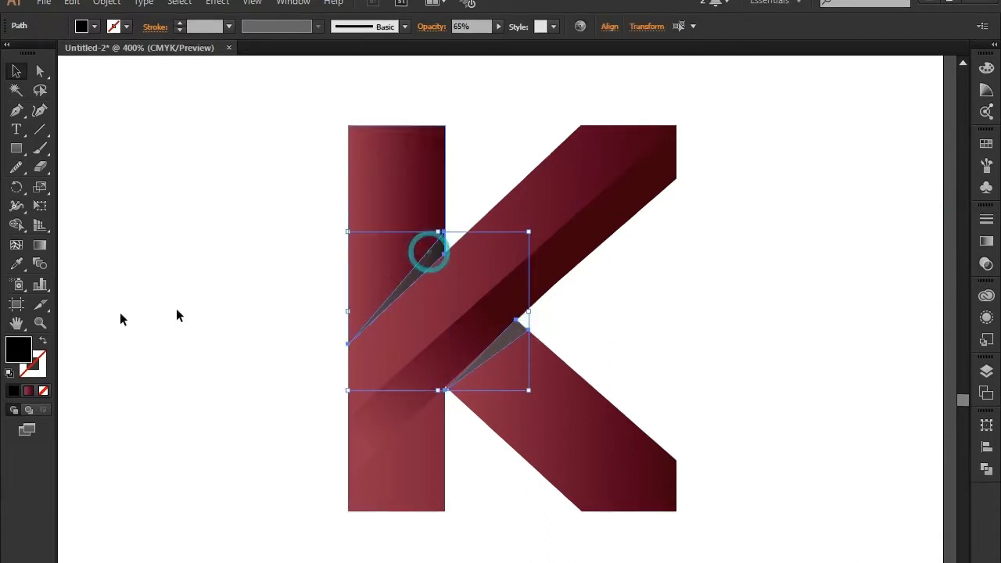
click(17, 264)
click(419, 145)
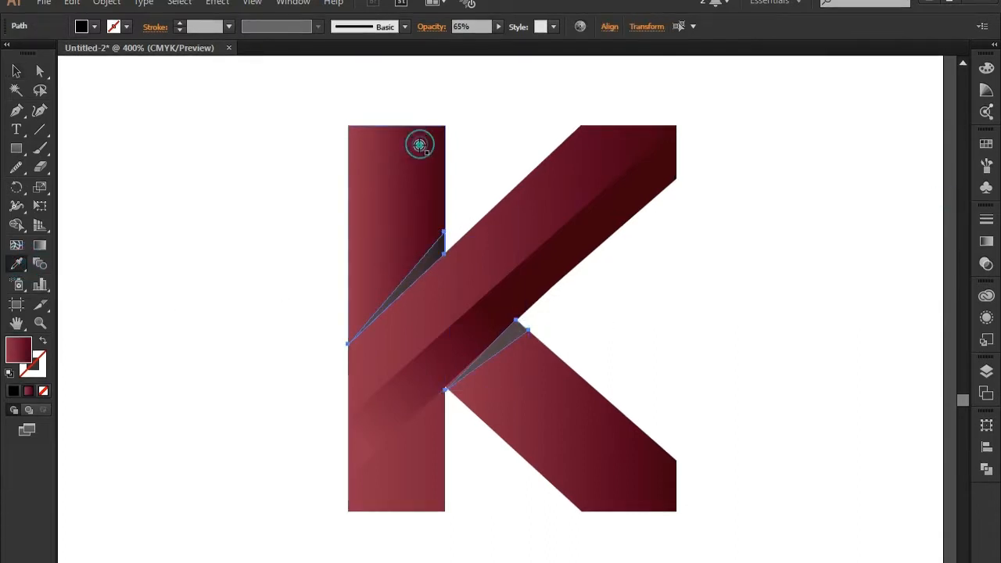
click(16, 72)
click(218, 175)
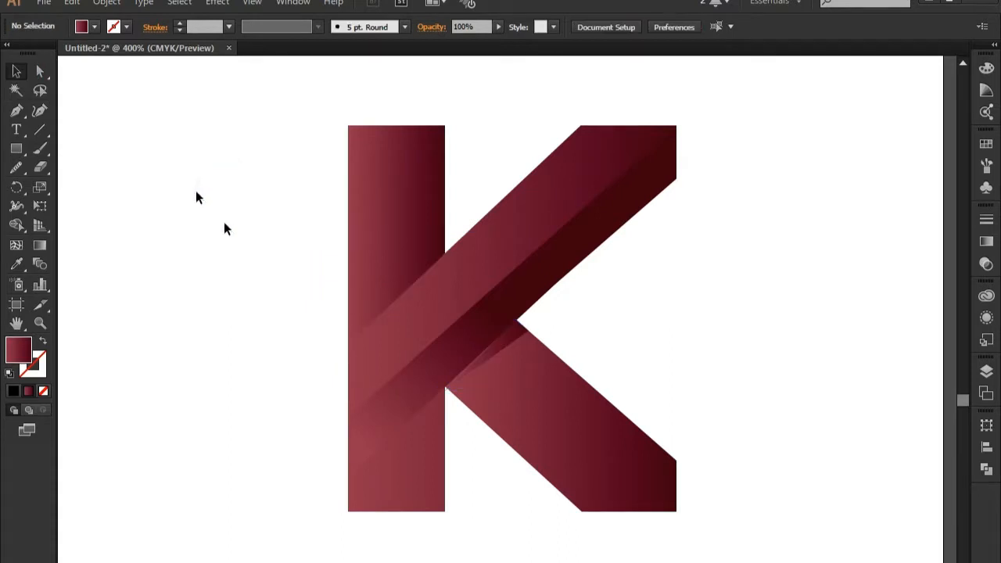
Step: Redraw the upper triangle's gradient lengthwise with the Gradient tool, light at the notch and dark toward its lower tip, and deselect it
click(430, 254)
click(40, 247)
drag(446, 243, 375, 315)
click(271, 259)
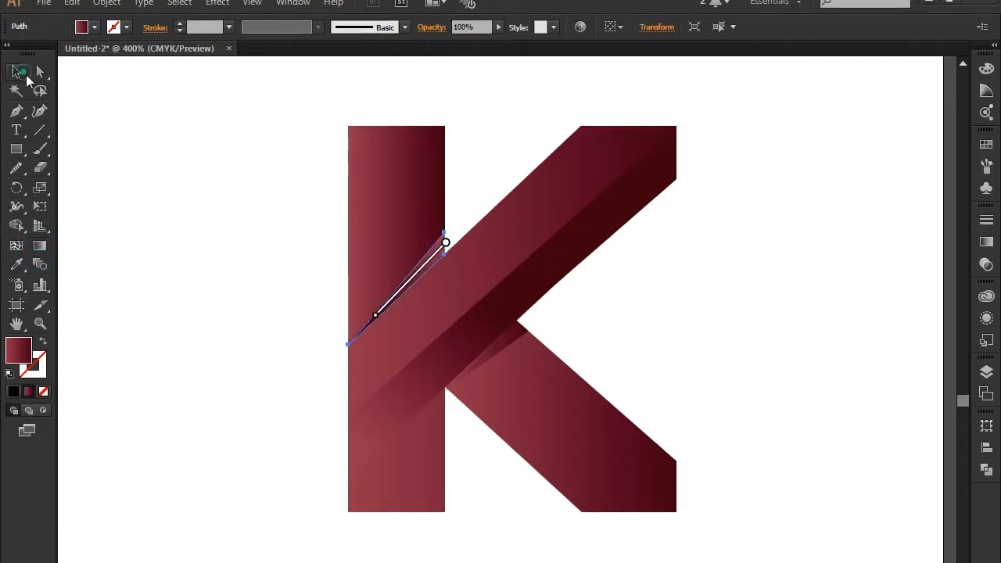
click(19, 72)
click(193, 147)
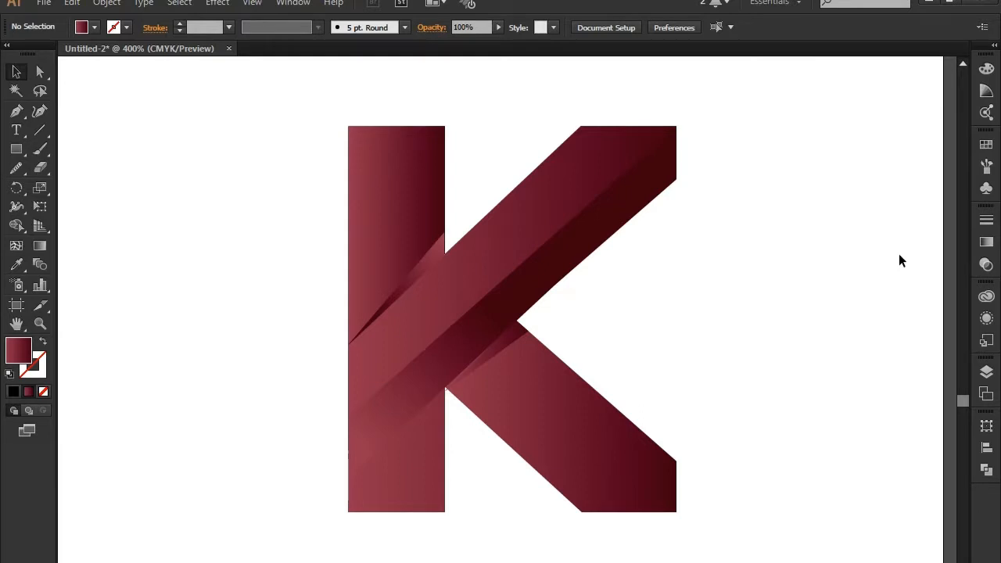
click(791, 279)
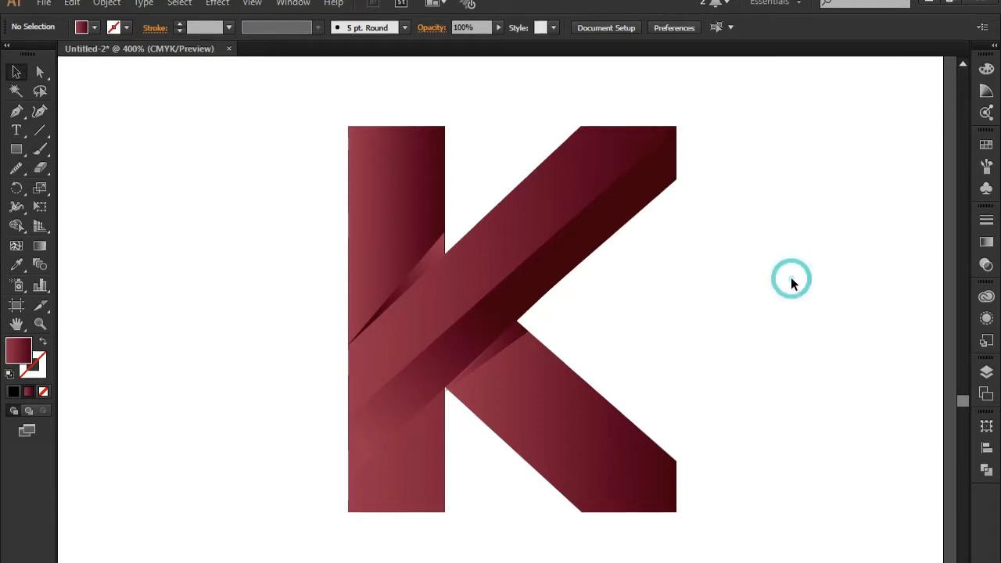
click(780, 262)
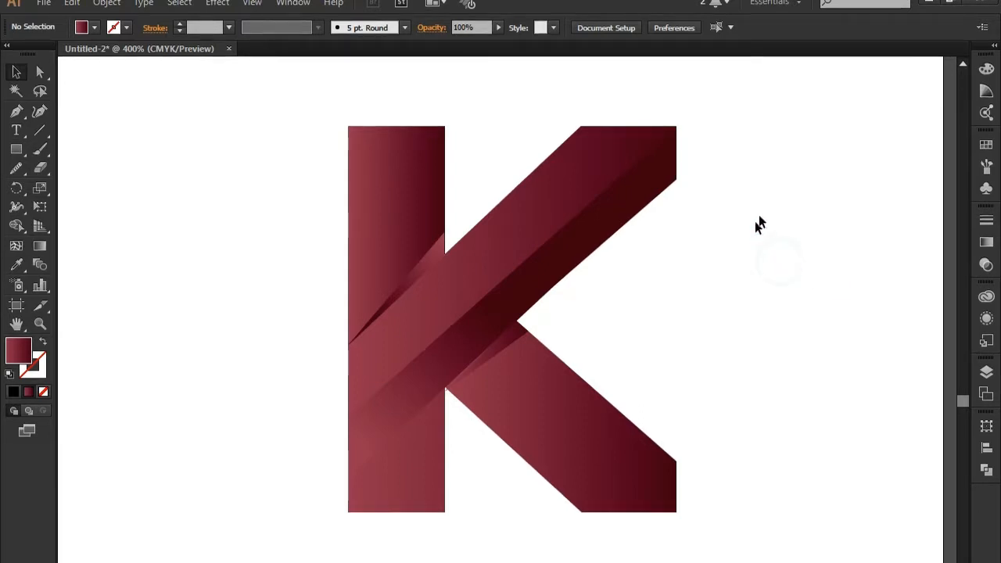
Step: Draw a straight Pen path along the diagonal arm's fold, from its upper outer corner to about midway down, and deselect it
click(16, 111)
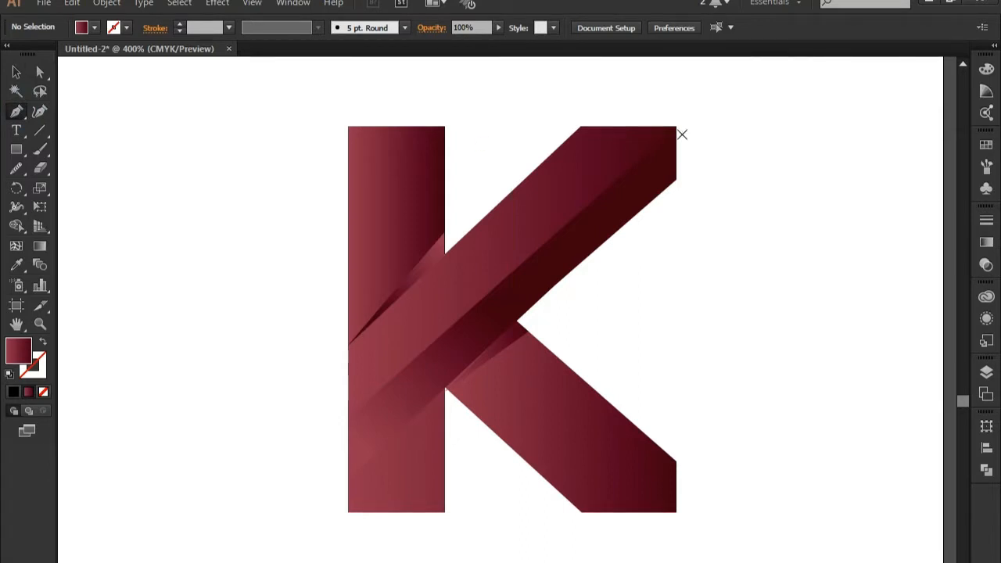
click(677, 126)
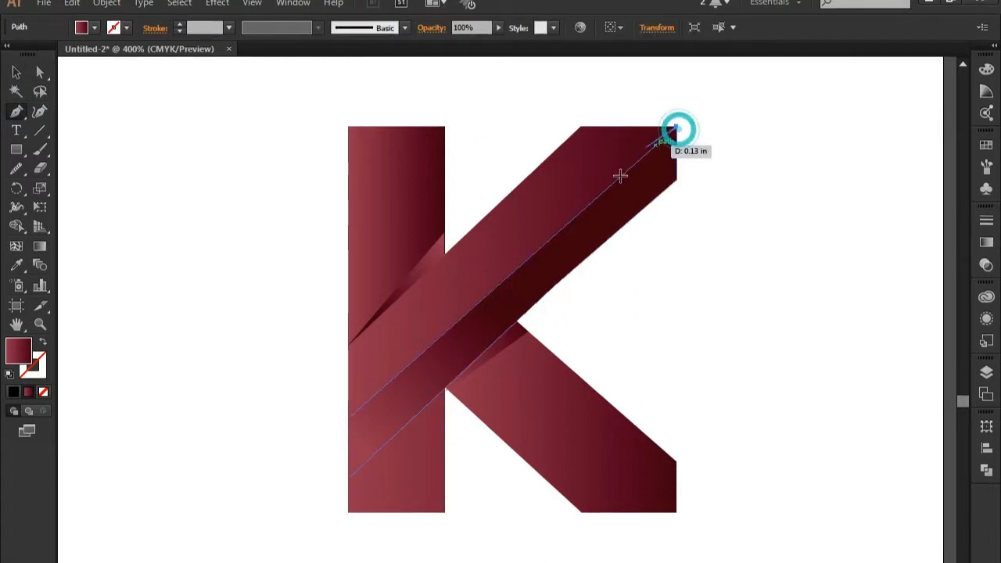
click(473, 308)
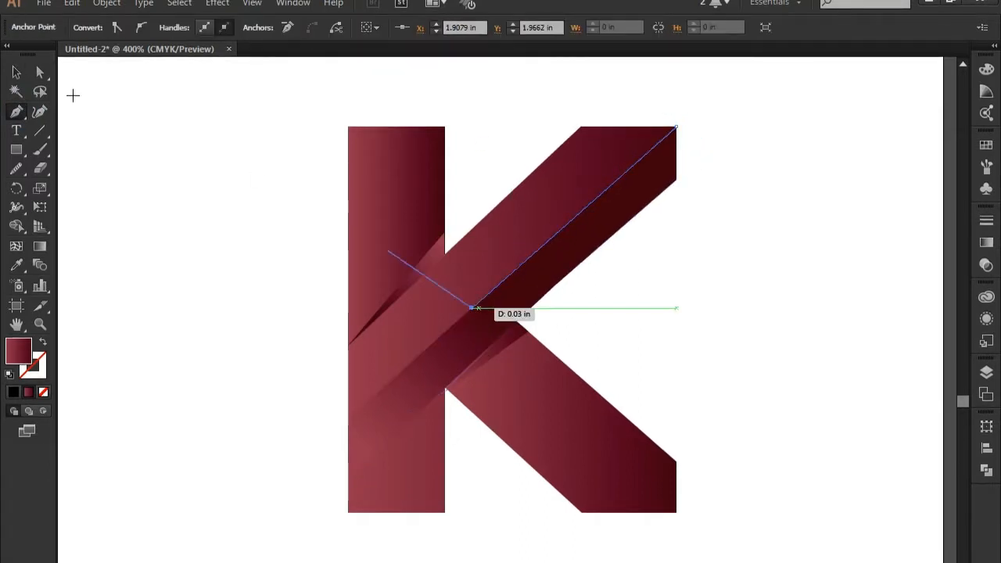
click(17, 72)
click(190, 122)
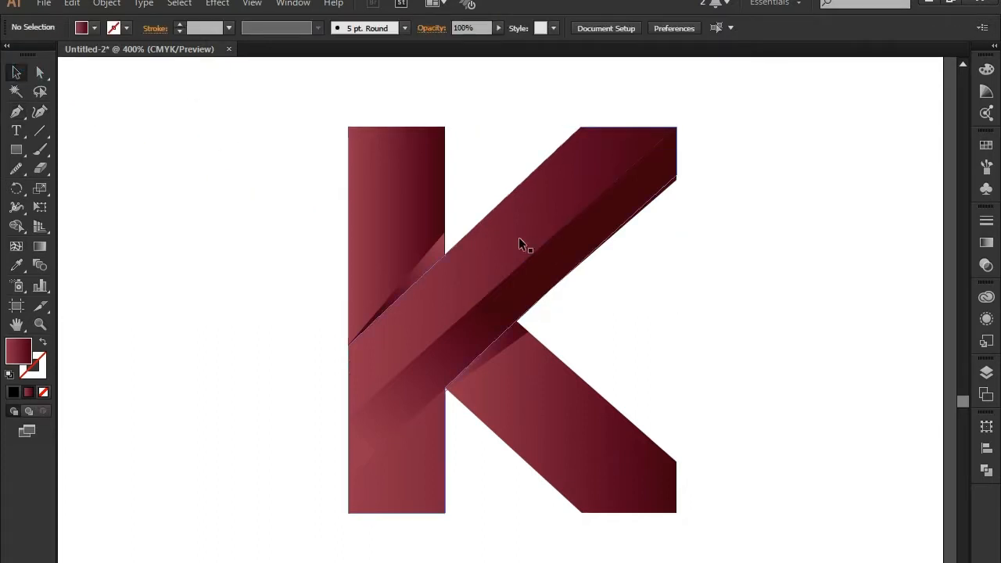
Step: Give the fold line on the diagonal arm a black stroke with Width Profile 1
click(547, 240)
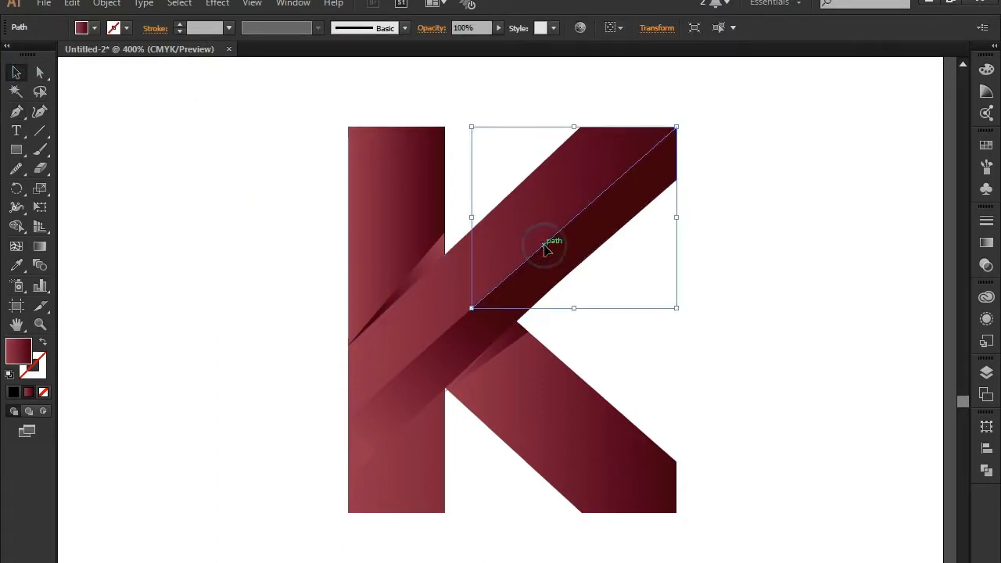
click(35, 368)
click(14, 392)
click(316, 28)
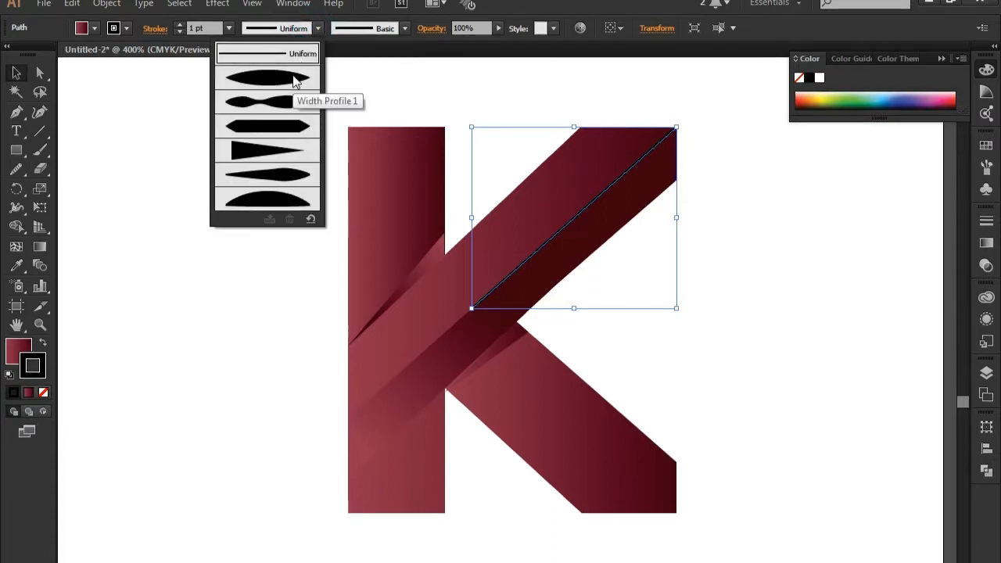
click(294, 80)
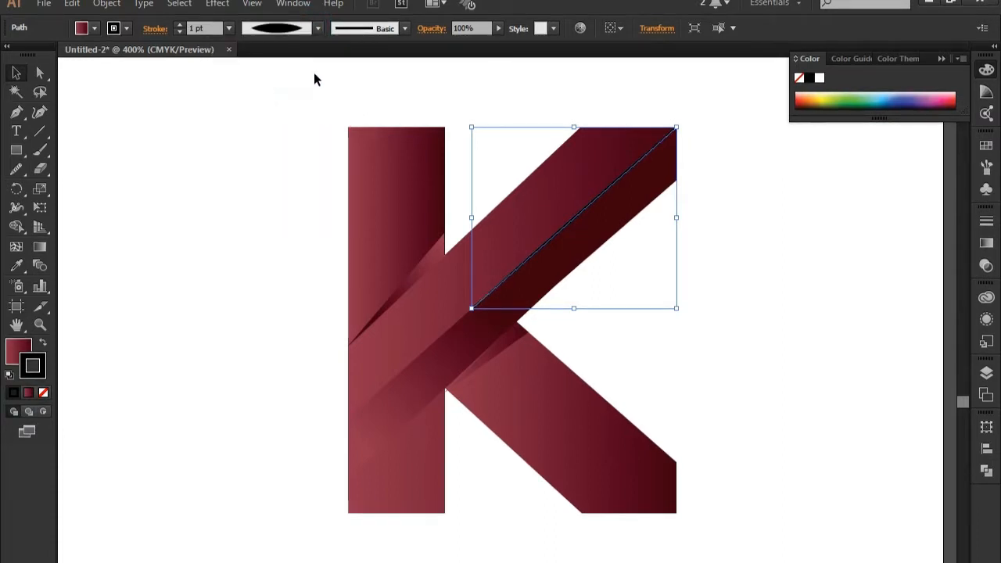
Step: Set the fold line's stroke weight to 2 pt and deselect it
click(228, 29)
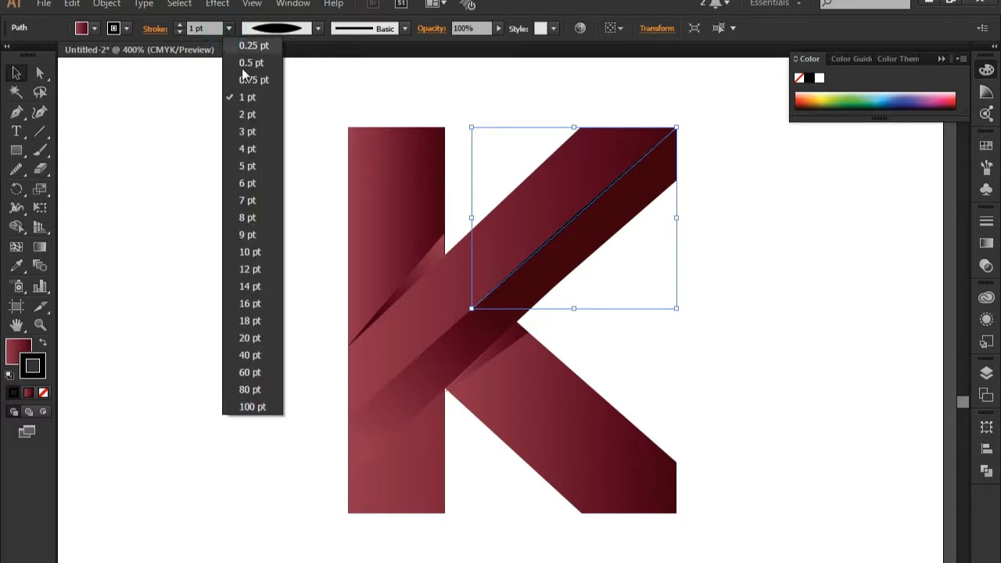
click(244, 115)
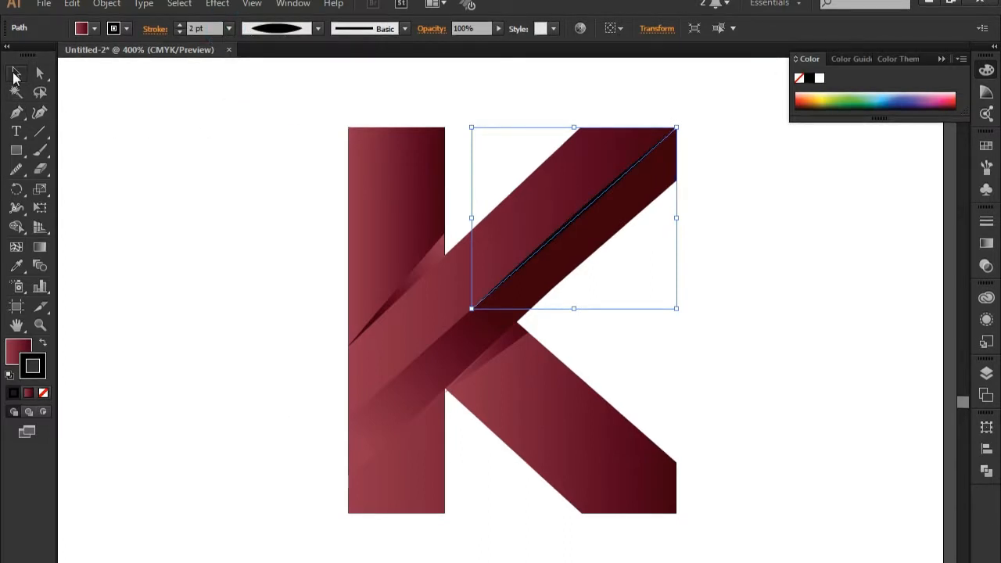
click(156, 116)
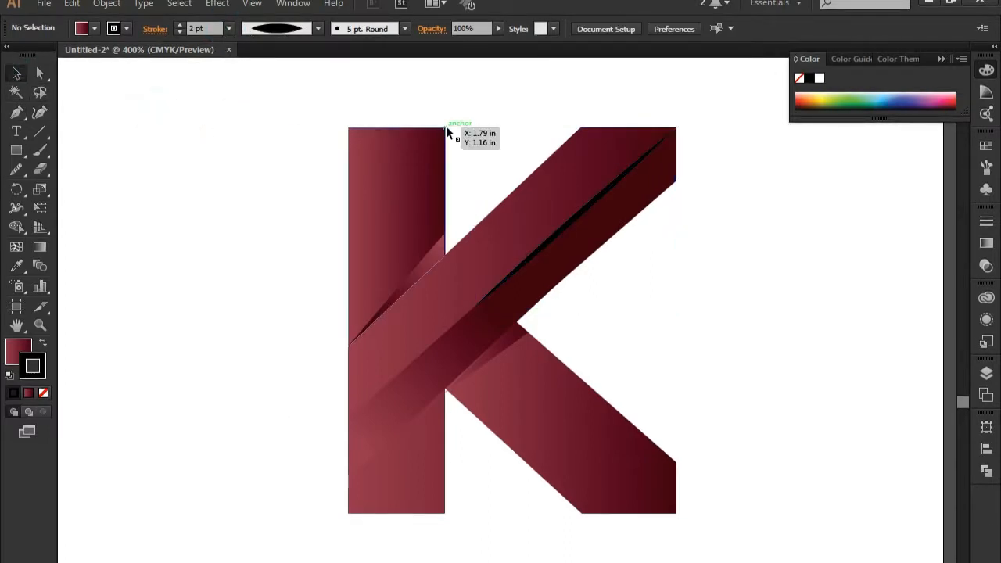
click(942, 59)
click(847, 176)
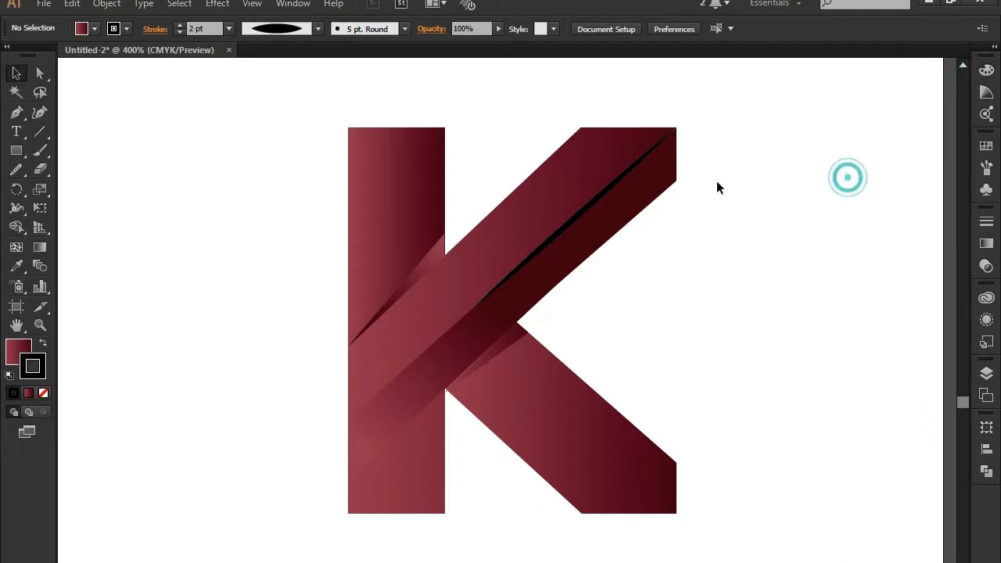
Step: Reselect the fold line and set its fill to the C=0 M=0 Y=0 K=5 swatch
click(614, 185)
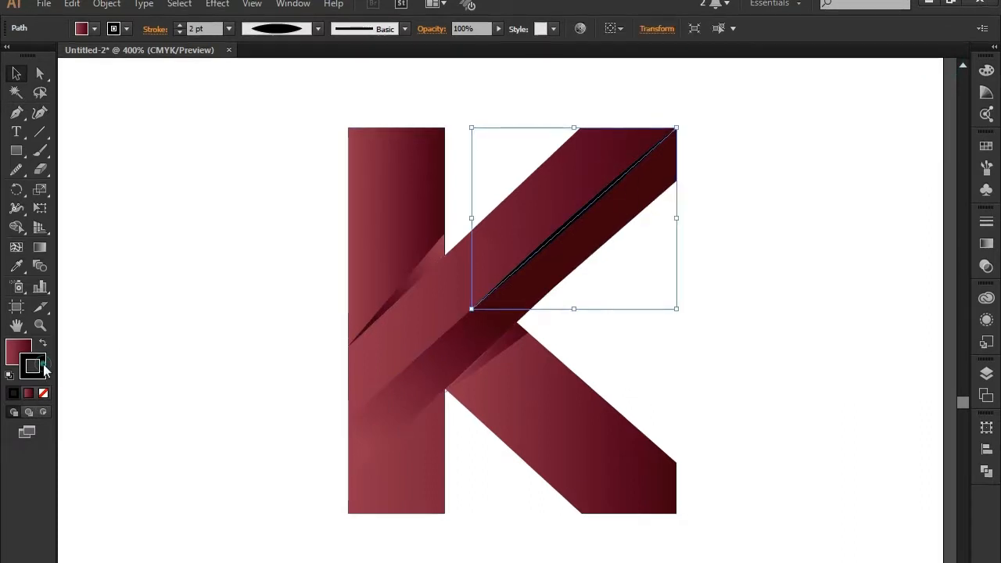
click(16, 392)
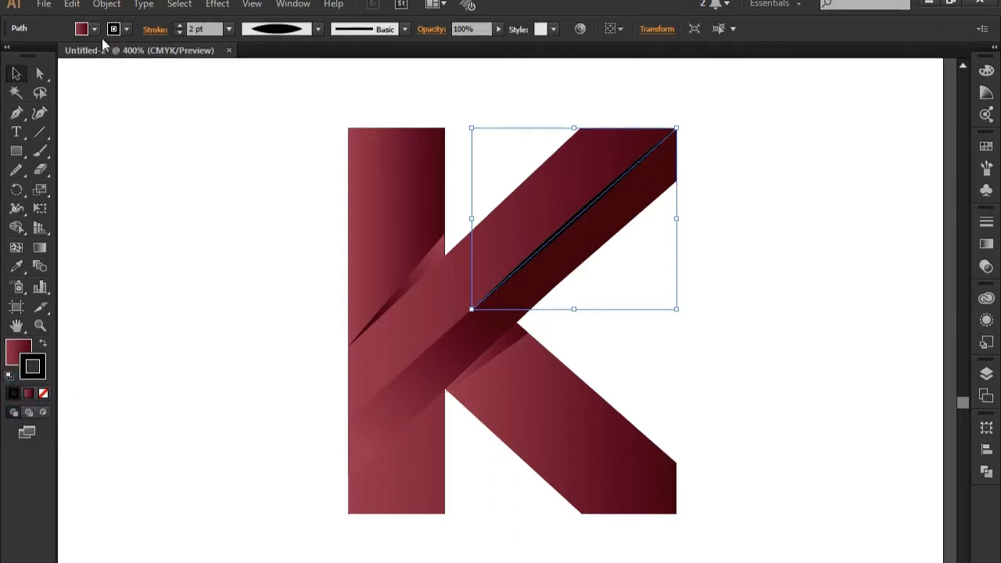
click(94, 29)
click(131, 101)
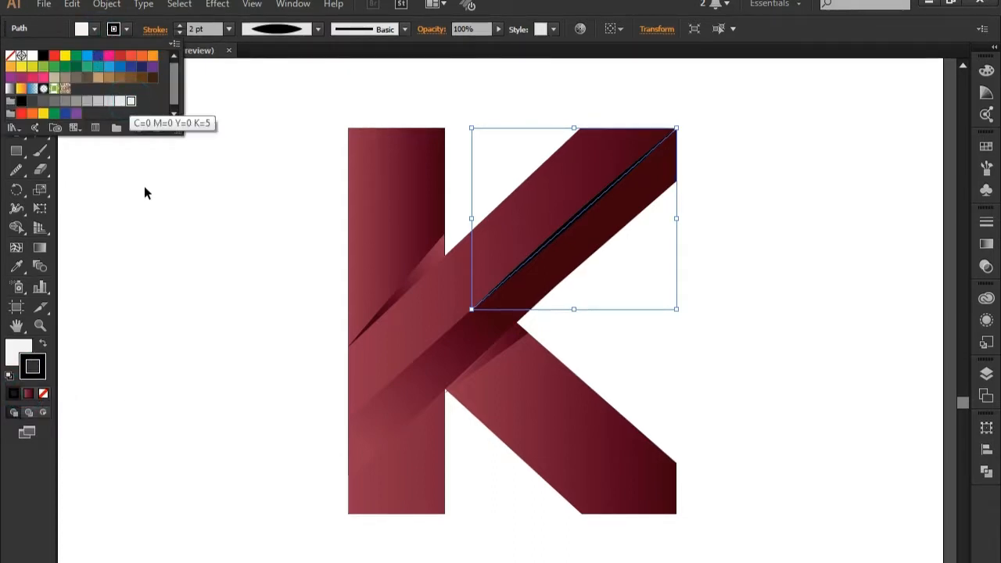
double_click(32, 366)
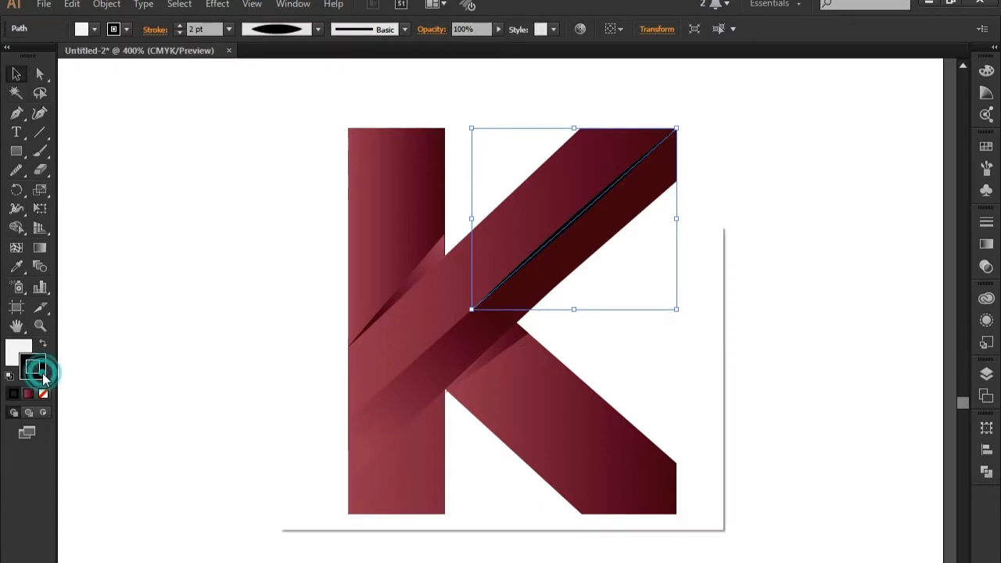
click(683, 291)
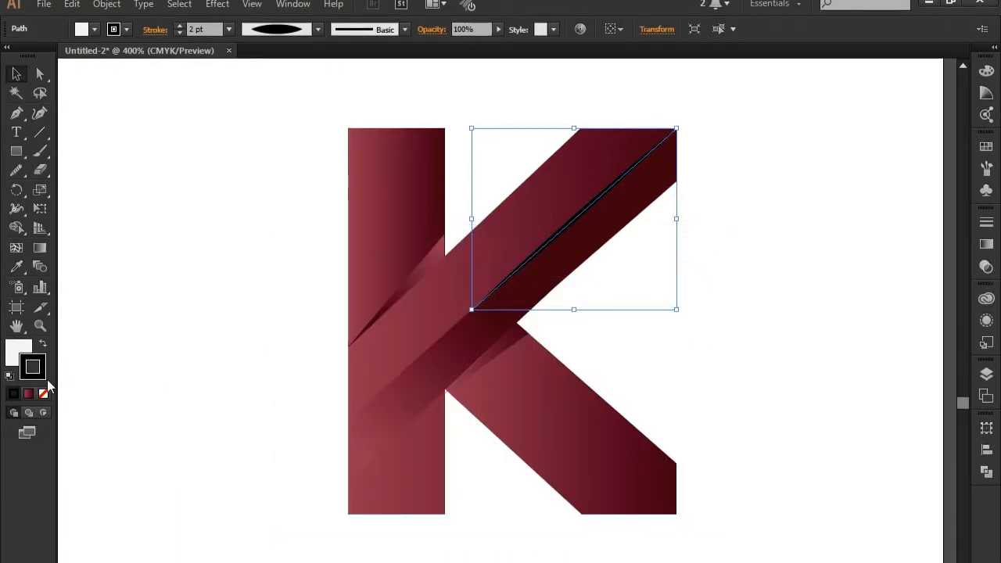
Step: Change the fold line's stroke to the same near-white swatch as its fill and deselect it
click(126, 30)
click(130, 104)
click(149, 228)
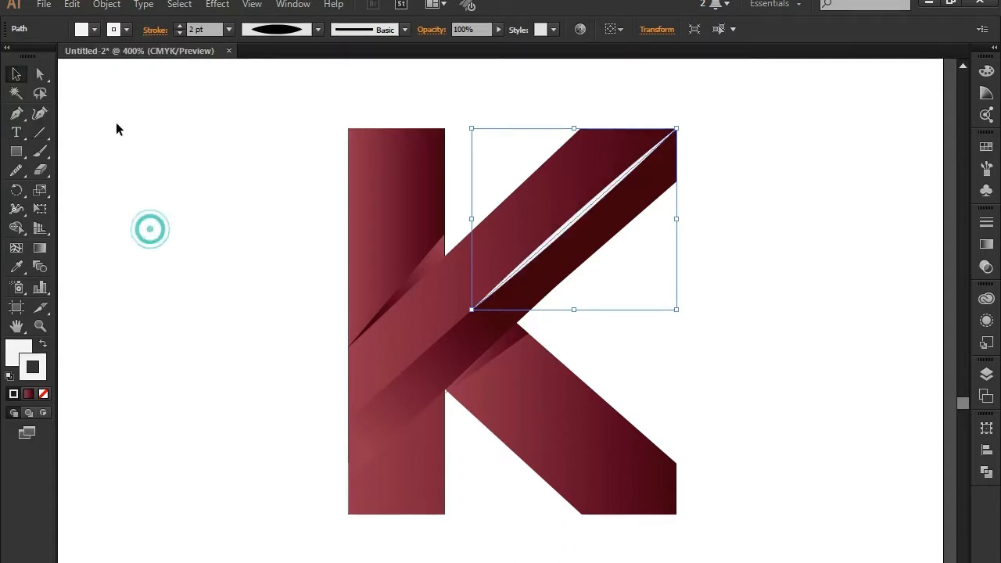
click(158, 121)
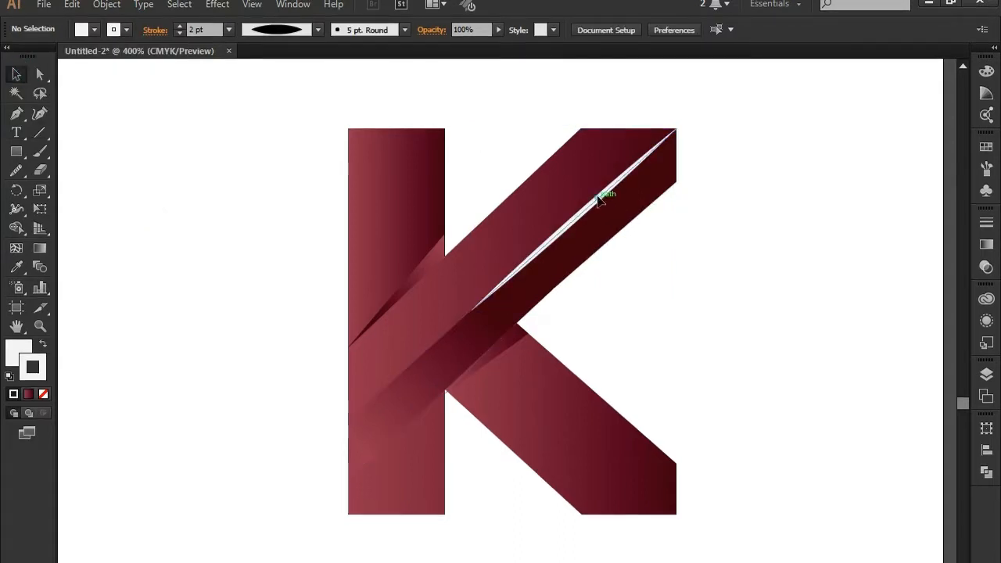
Step: Select the near-white fold line and set its blending mode to Screen
click(603, 197)
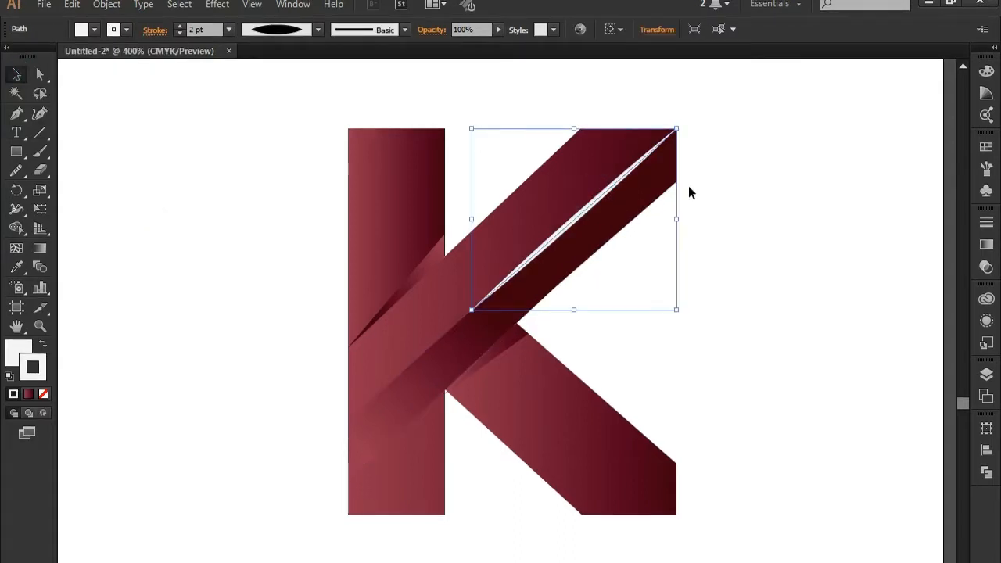
click(986, 246)
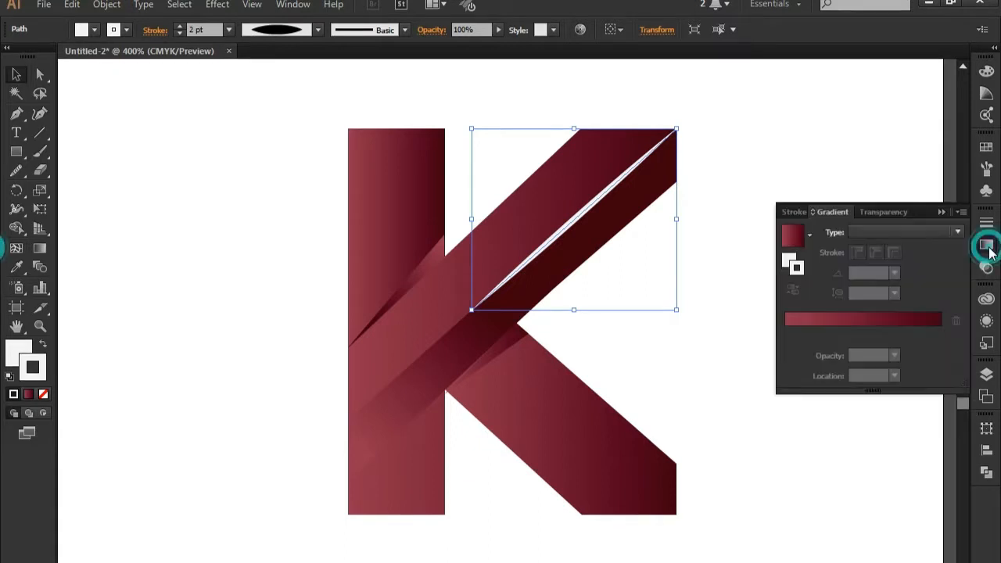
click(829, 212)
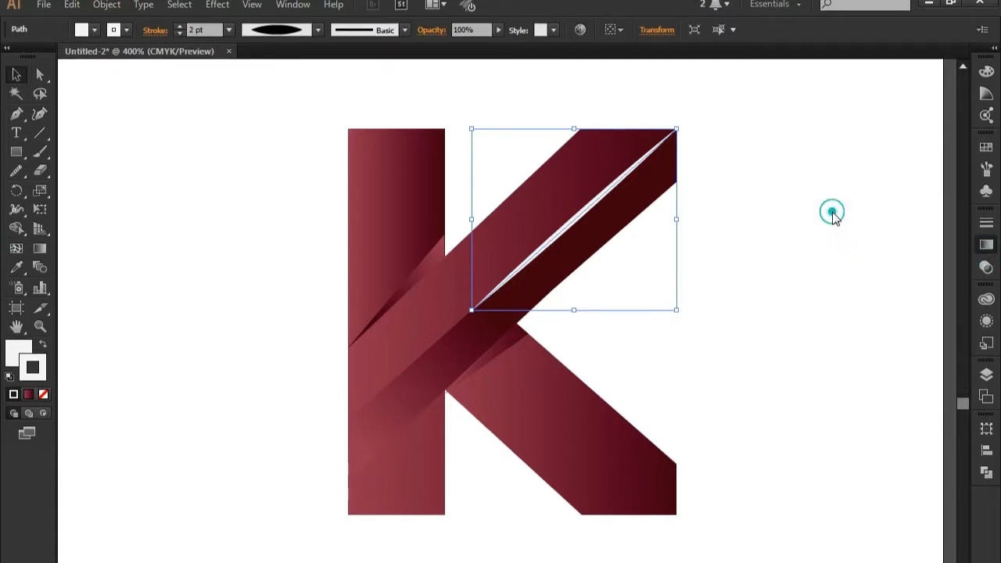
click(986, 247)
click(886, 212)
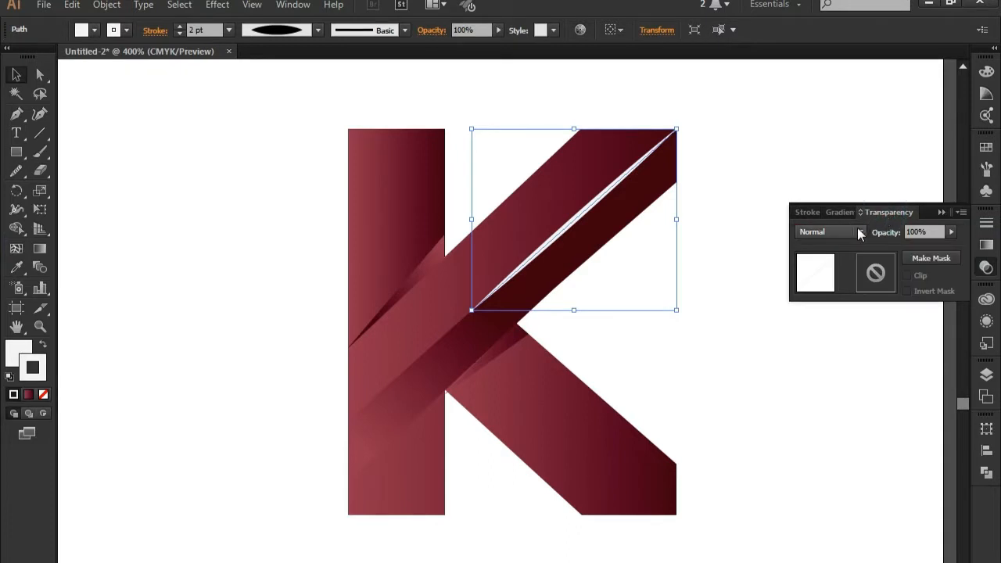
click(860, 234)
click(838, 341)
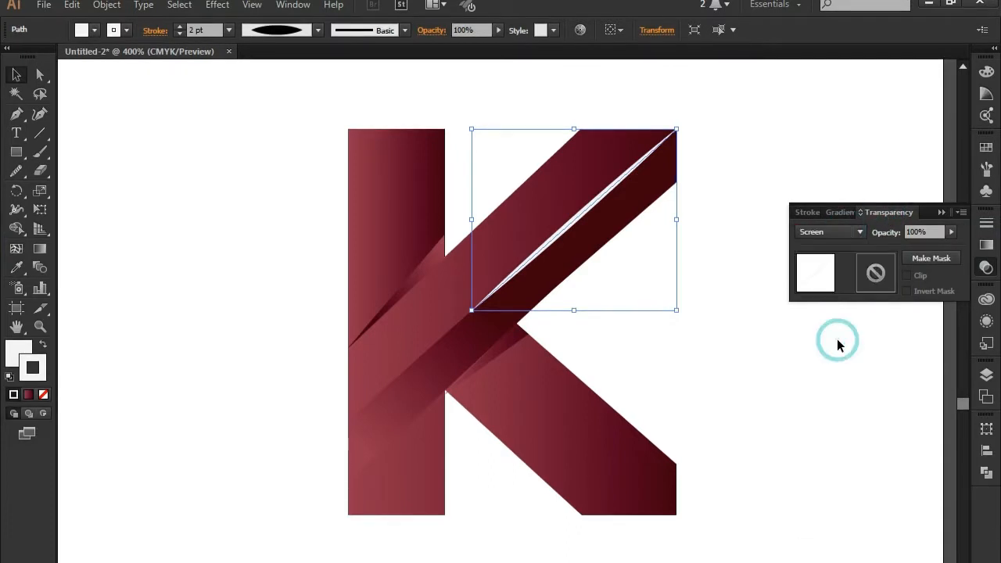
Step: Lower the fold line's opacity to 19% and deselect it
click(951, 232)
drag(950, 246, 898, 248)
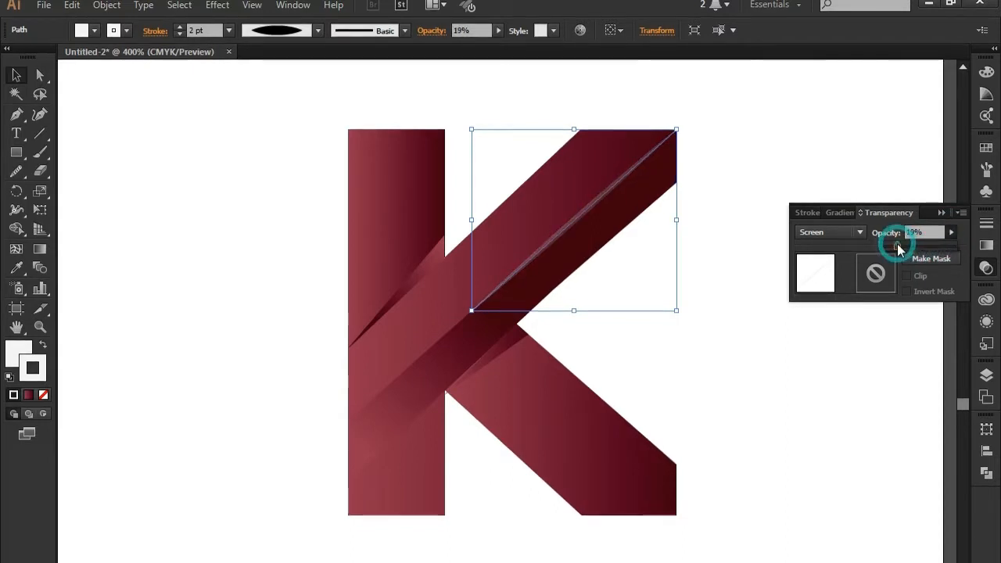
click(941, 212)
click(834, 170)
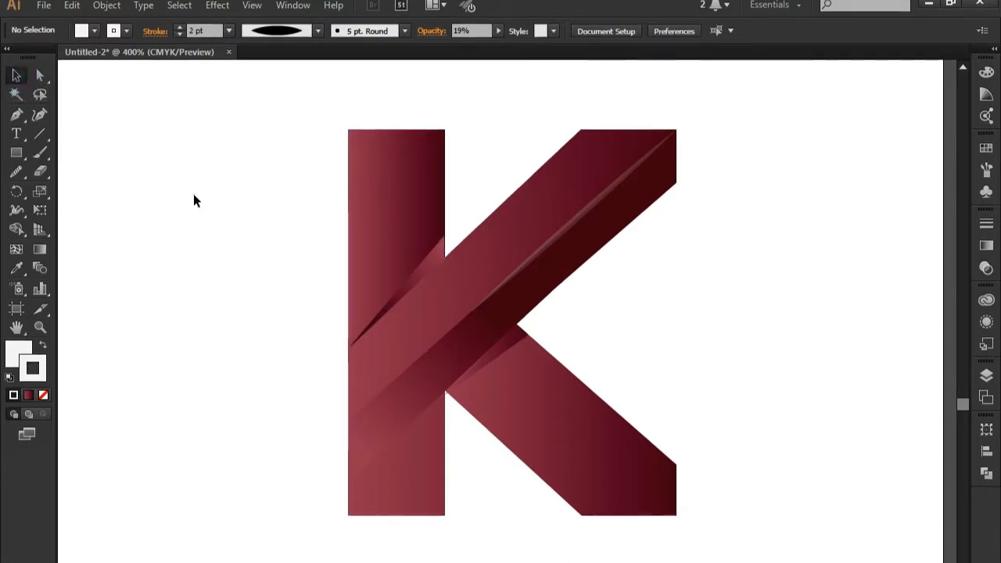
Step: Draw a closed near-white Pen shape over the outer half of the upper stem, its slanted lower end meeting the diagonal arm
click(16, 115)
click(348, 130)
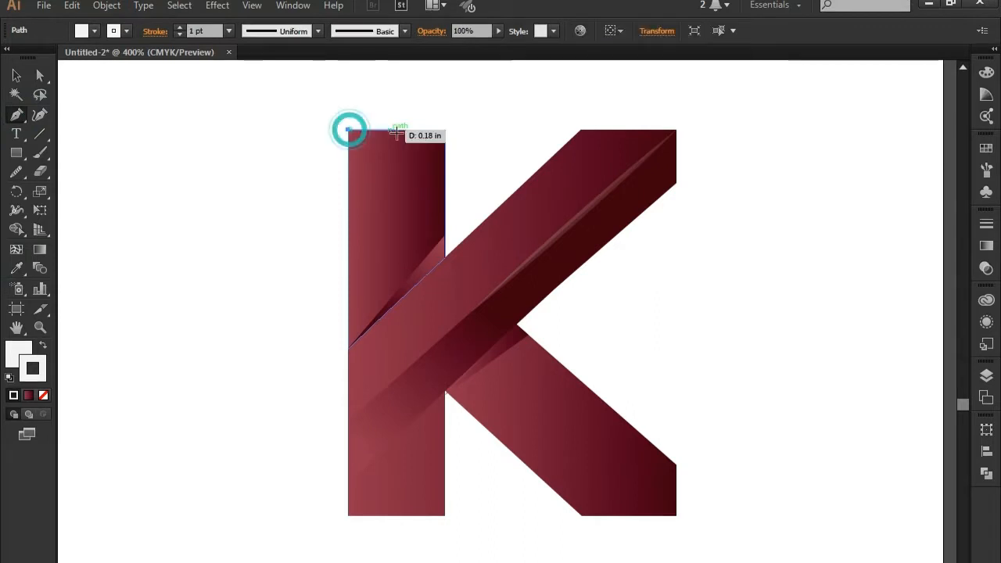
click(391, 131)
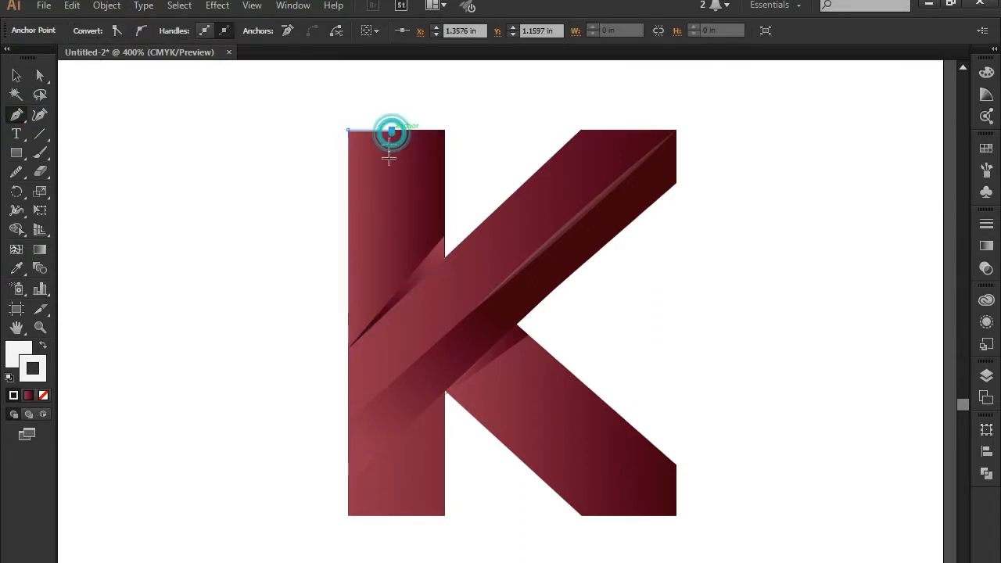
click(392, 297)
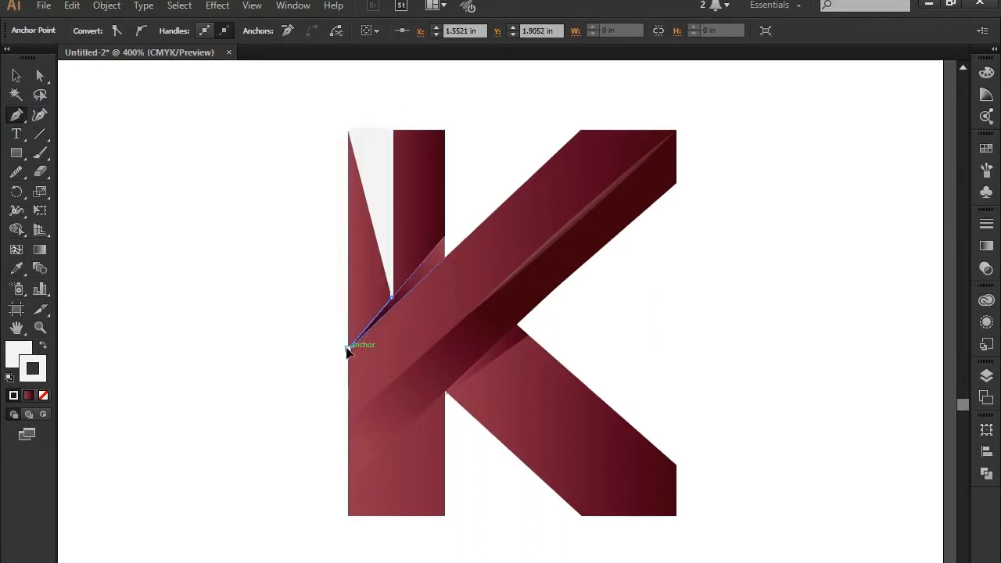
click(348, 348)
click(348, 130)
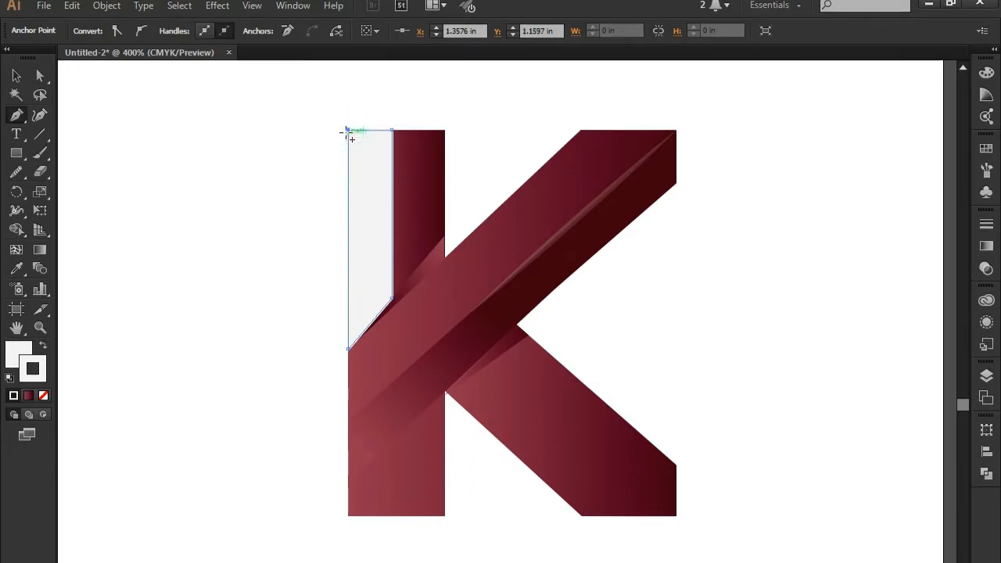
Step: Draw a closed near-white Pen shape over the inner half of the lower stem, with a slanted top ending at the inner notch
click(444, 391)
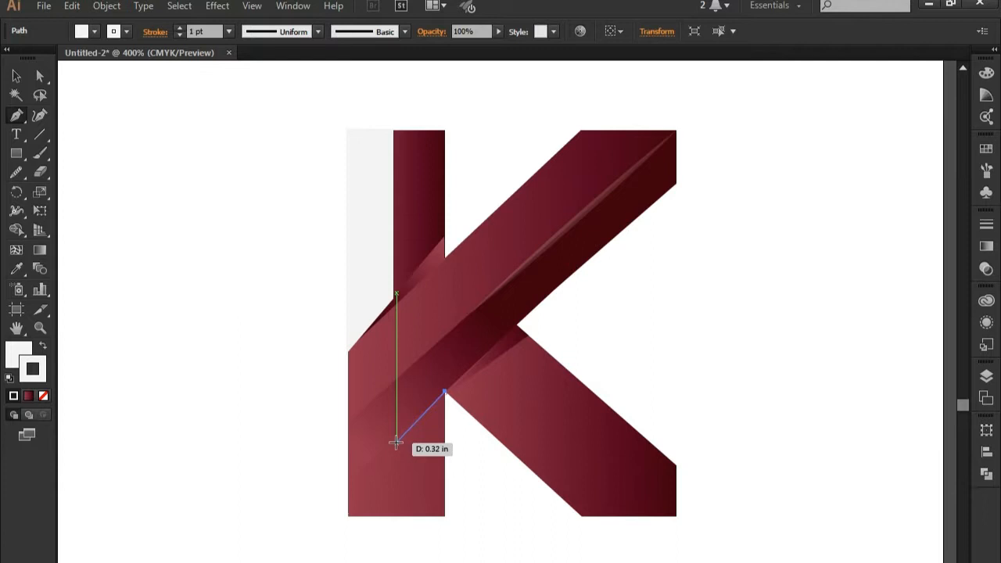
click(395, 439)
click(395, 516)
click(444, 516)
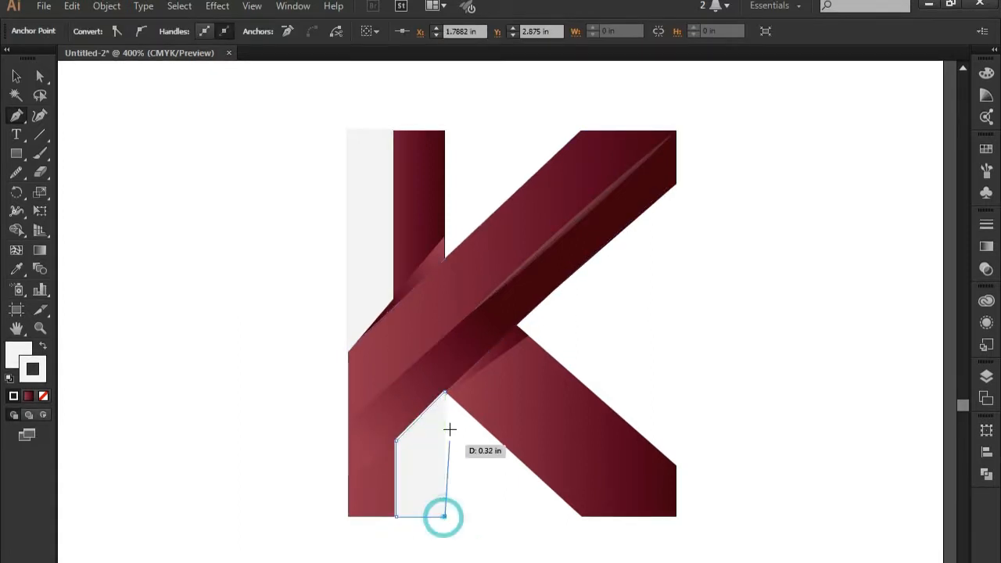
click(444, 391)
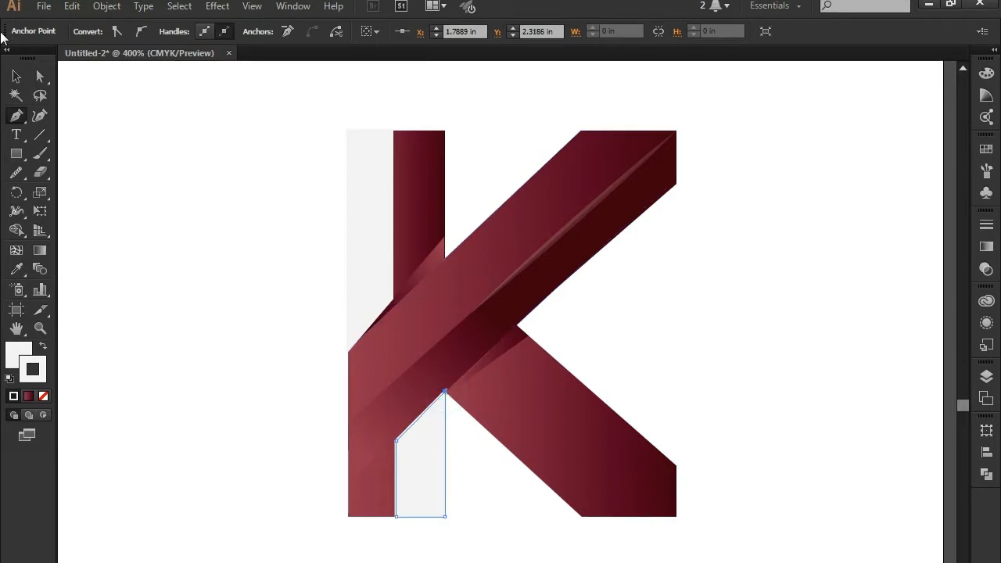
Step: Select both near-white stem shapes, lower their opacity to 14%, and deselect them
click(17, 76)
shift+click(380, 179)
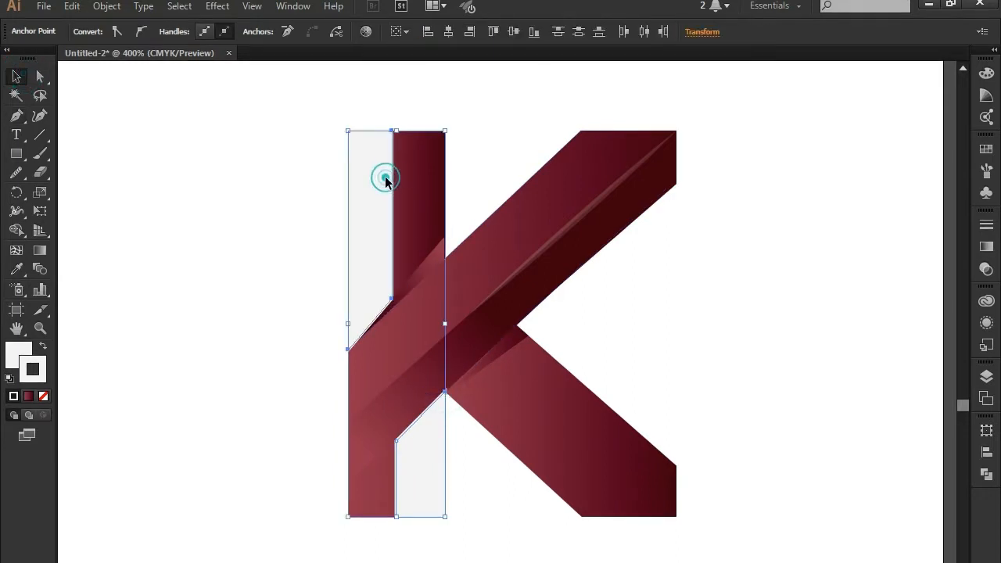
click(987, 248)
click(883, 214)
click(951, 234)
drag(922, 250, 895, 253)
click(938, 217)
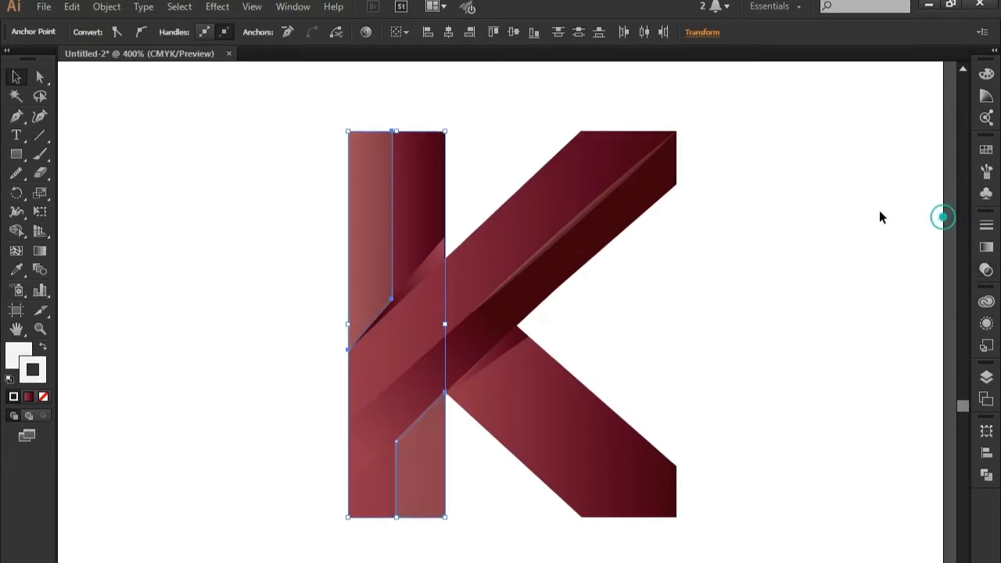
click(821, 234)
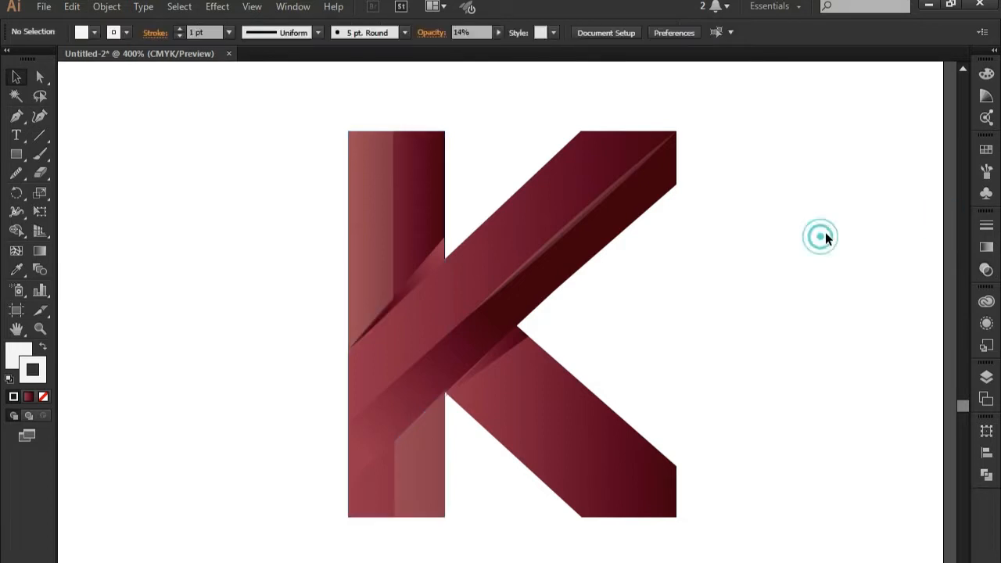
Step: Select both translucent stem panels, apply the maroon linear gradient to their stroke and fill, and deselect them
click(152, 294)
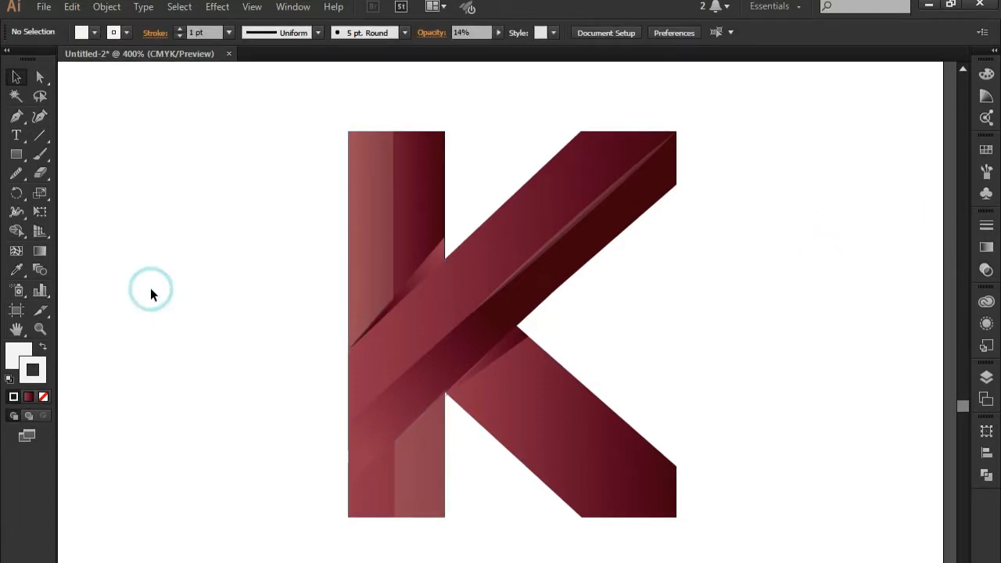
click(360, 186)
shift+click(420, 457)
click(19, 270)
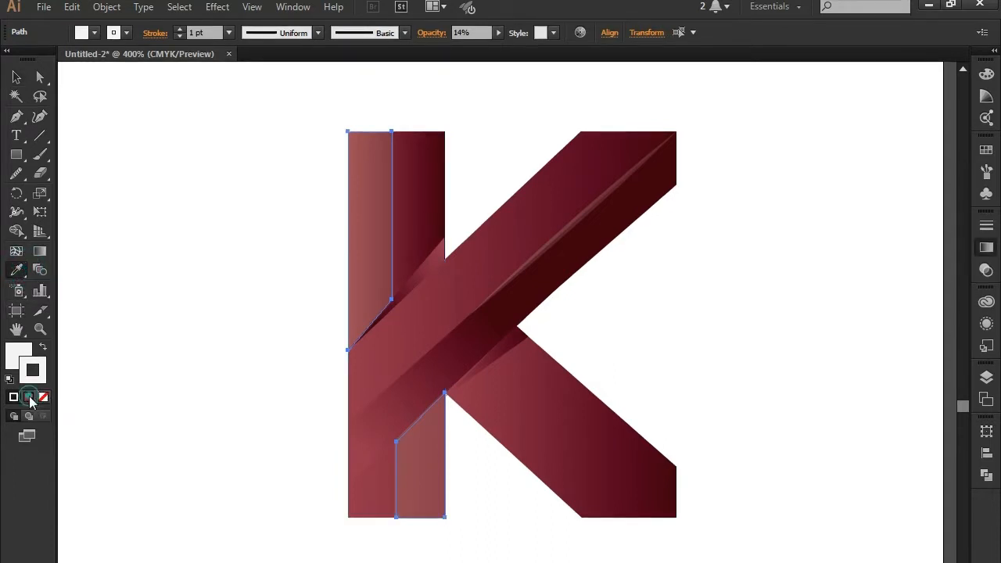
click(29, 397)
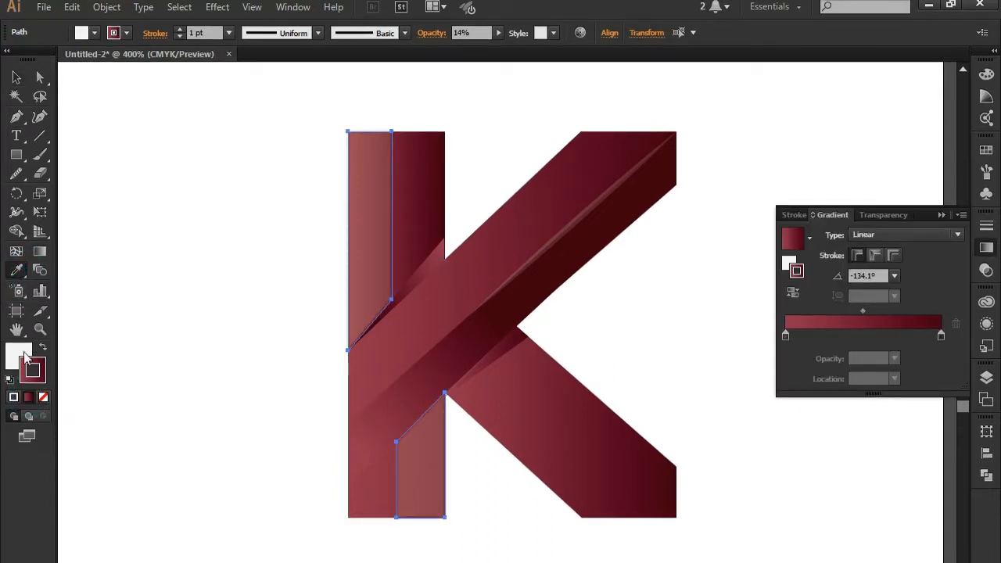
click(18, 355)
click(29, 396)
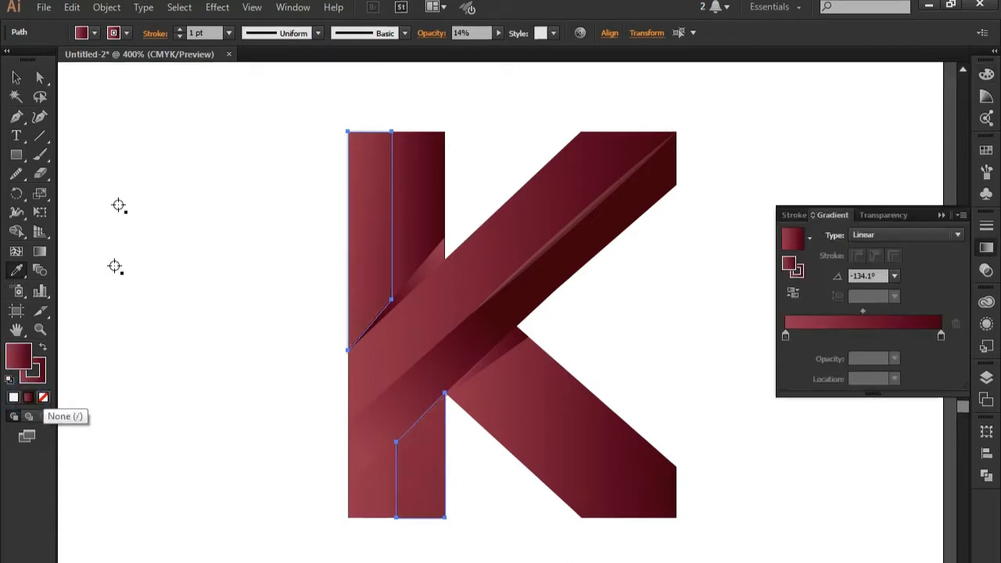
click(15, 77)
click(124, 127)
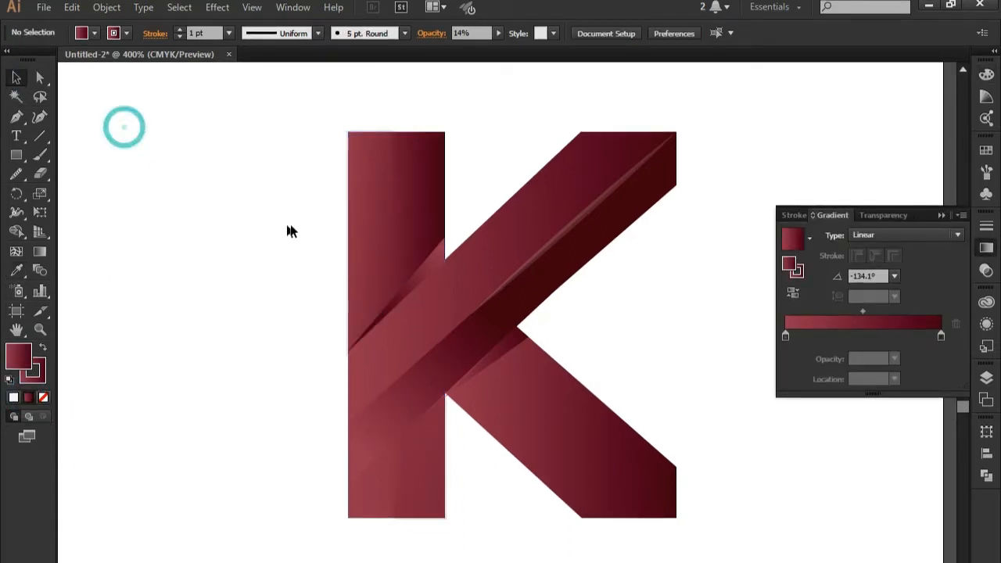
Step: Redirect the gradient of the upper stem panel to run almost vertically along the stem and deselect the panel
click(362, 221)
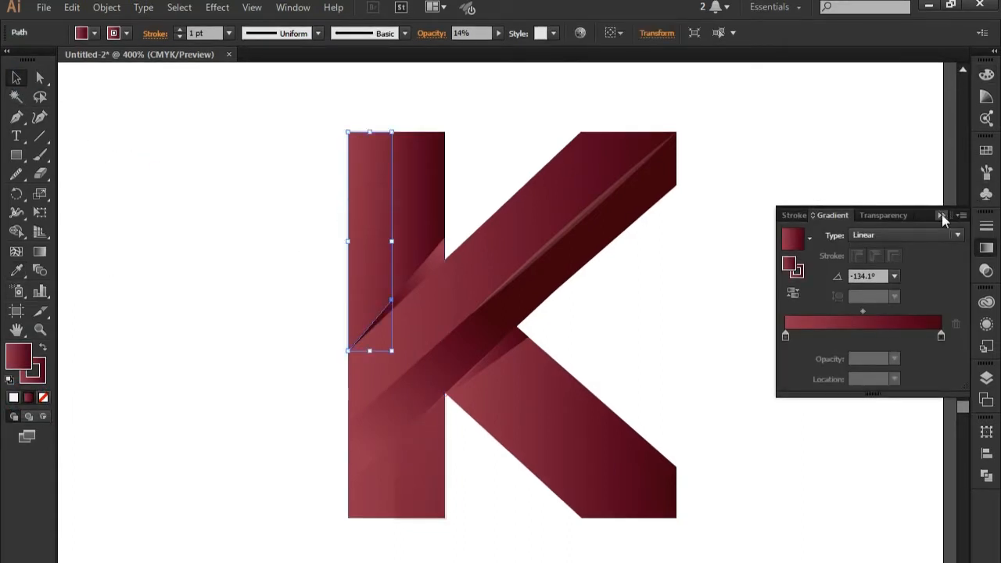
click(941, 215)
click(40, 251)
mouse_move(374, 145)
mouse_down()
mouse_move(366, 296)
mouse_move(384, 159)
mouse_move(368, 123)
mouse_up()
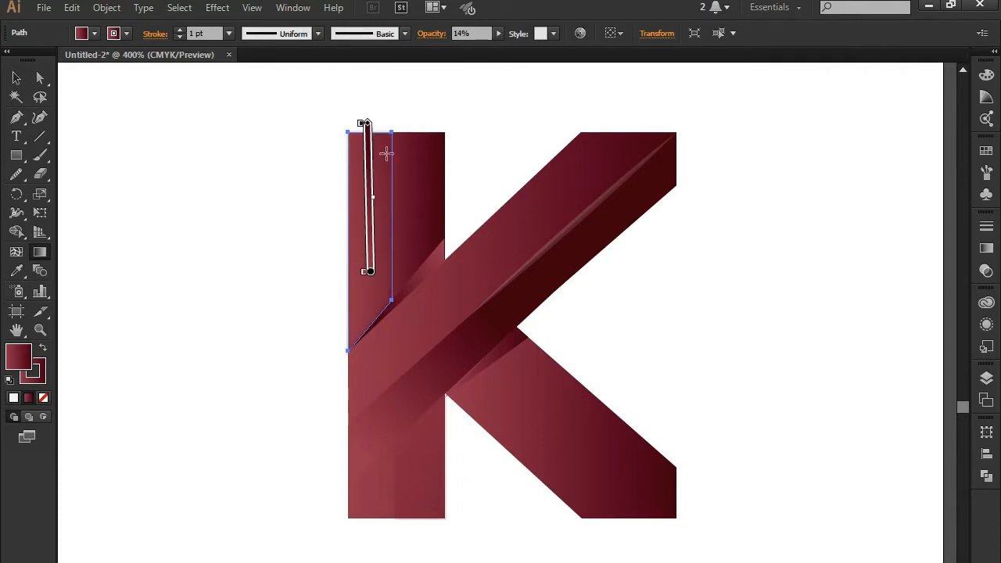
click(16, 80)
click(260, 252)
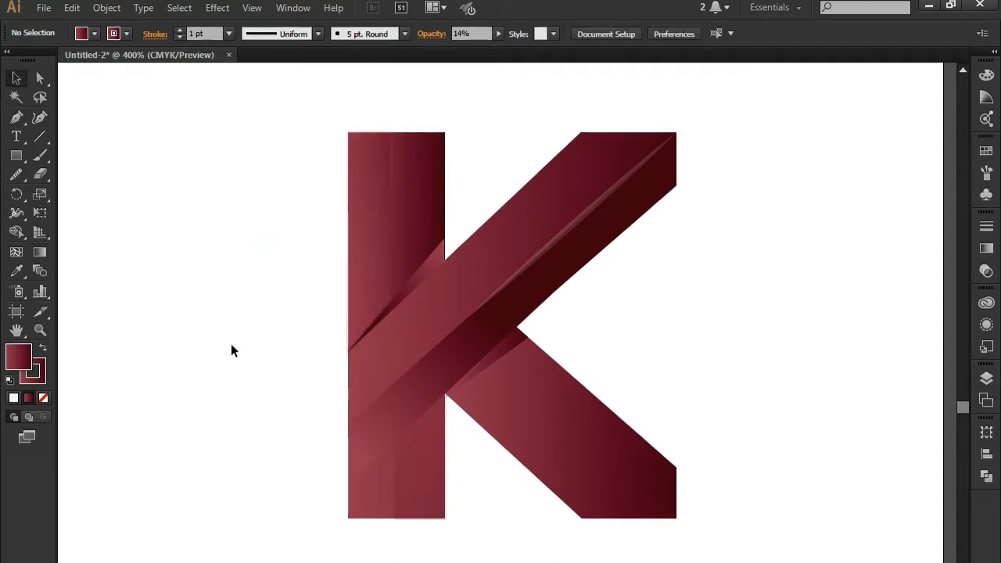
Step: Select the lower stem panel, redirect its gradient to run nearly vertically from the inner notch towards the base, and deselect it
click(376, 447)
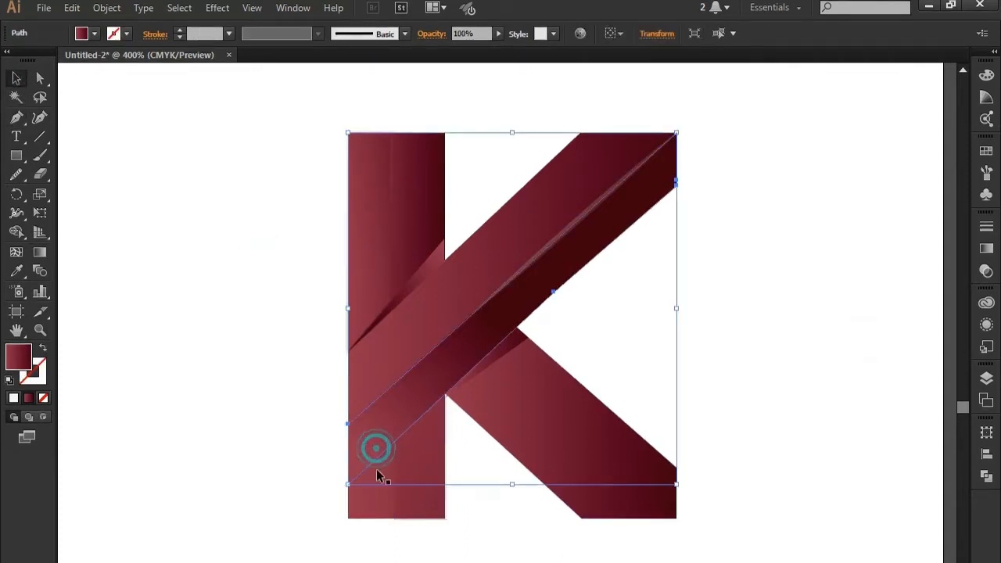
click(340, 503)
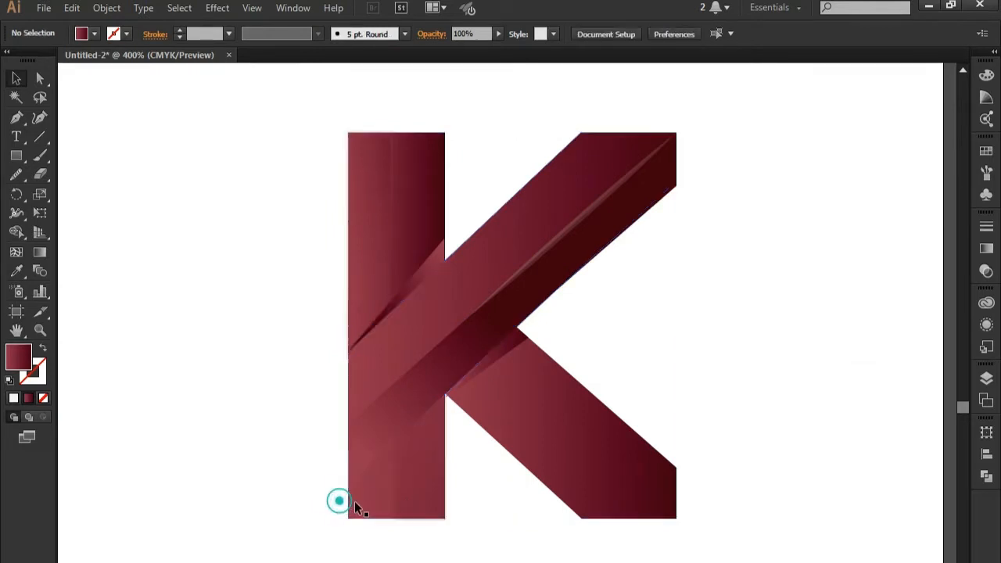
click(421, 495)
click(40, 252)
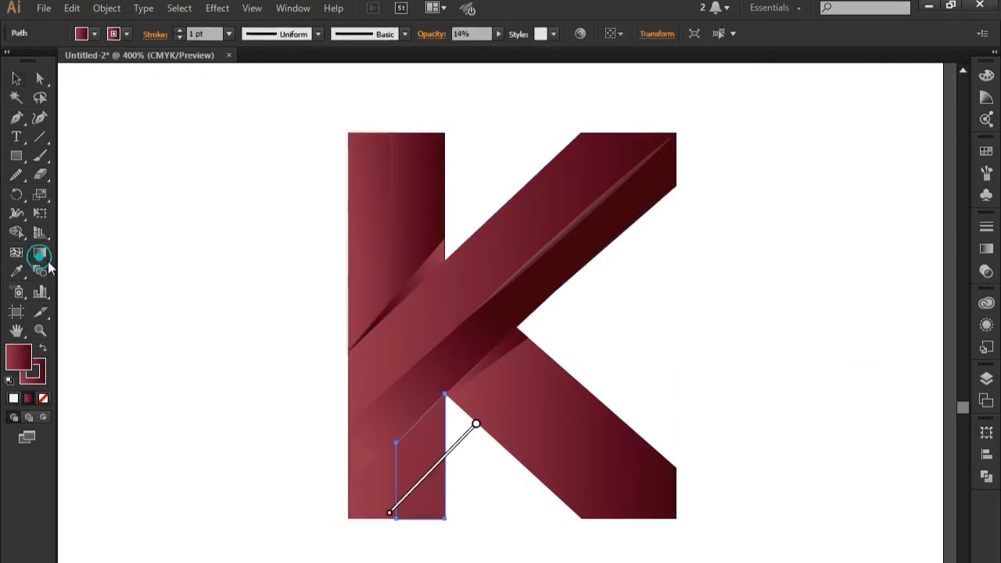
drag(419, 419, 423, 470)
drag(423, 510, 423, 513)
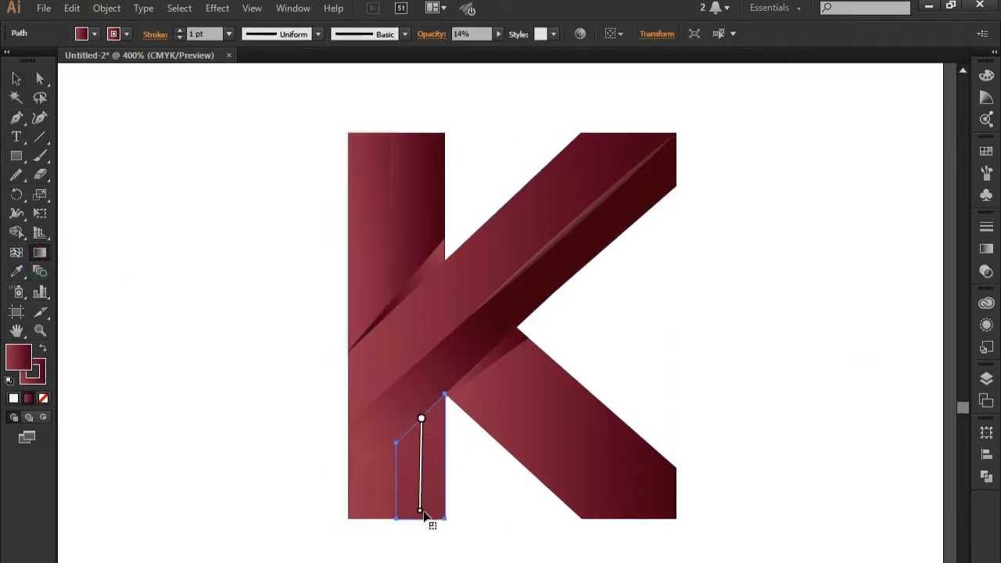
mouse_move(437, 354)
mouse_down()
mouse_move(431, 496)
mouse_move(420, 494)
mouse_up()
click(16, 79)
click(189, 236)
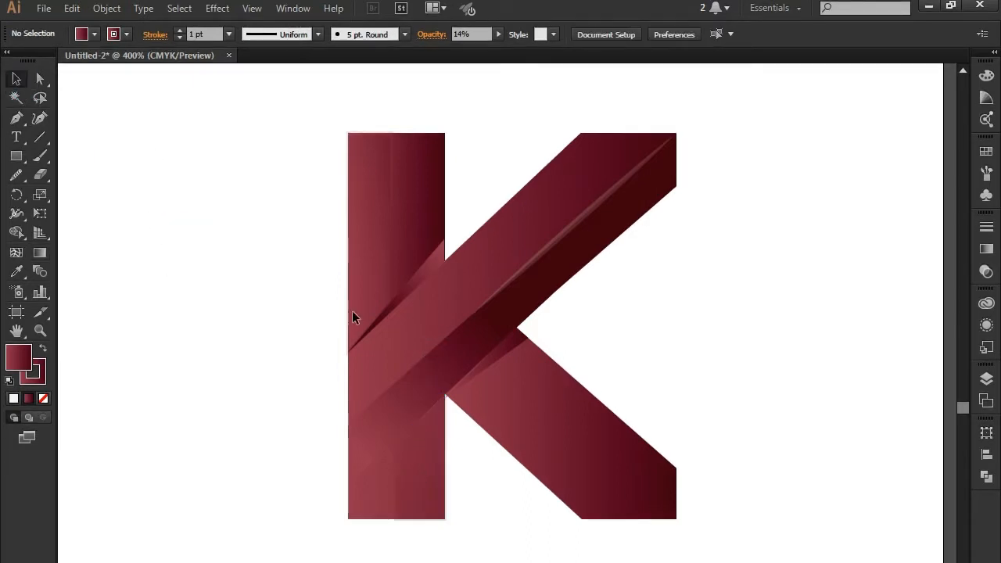
click(783, 309)
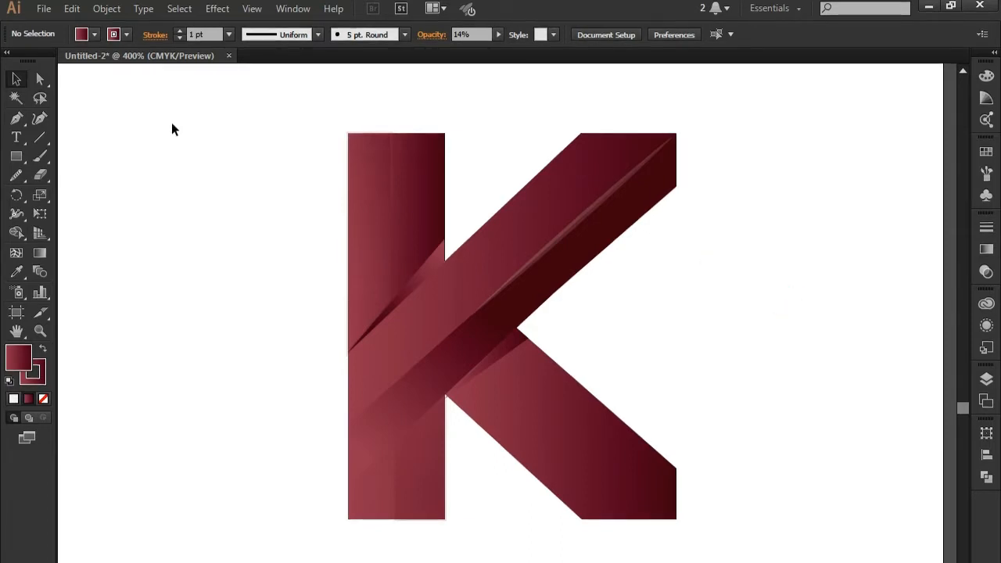
Step: Draw a narrow closed maroon-gradient Pen strip along the lower leg's underside, from the inner notch to the base, and deselect it
click(17, 118)
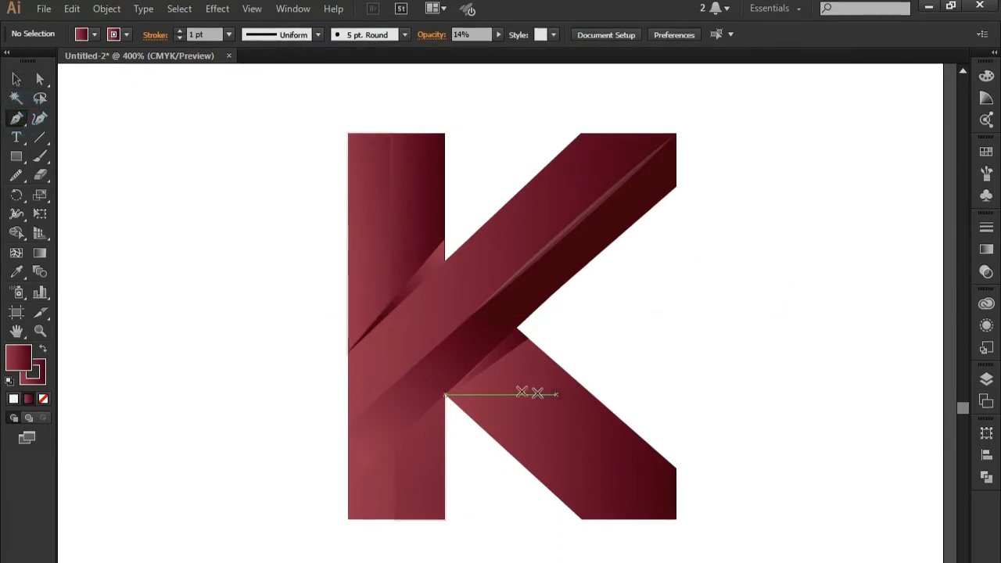
click(455, 388)
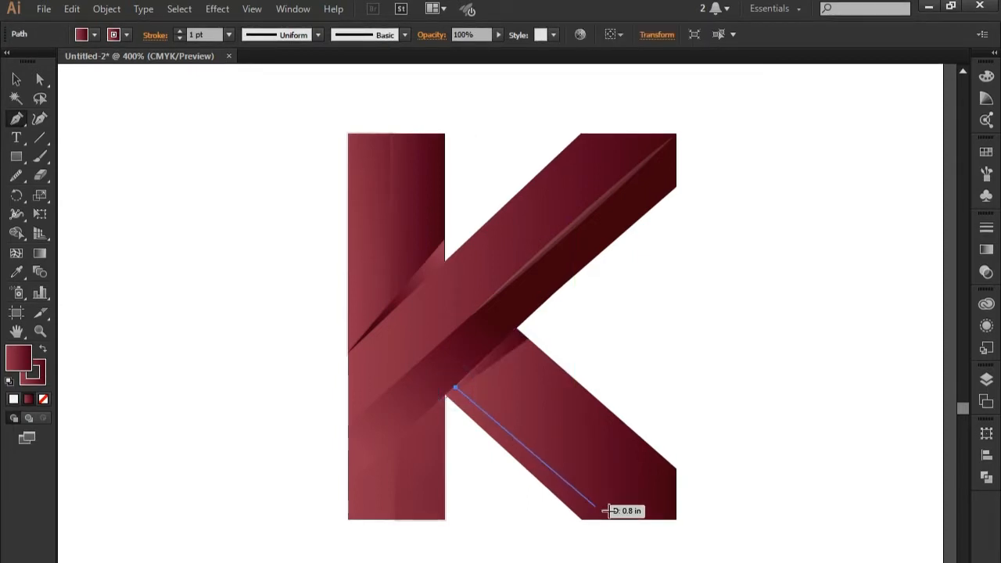
click(612, 520)
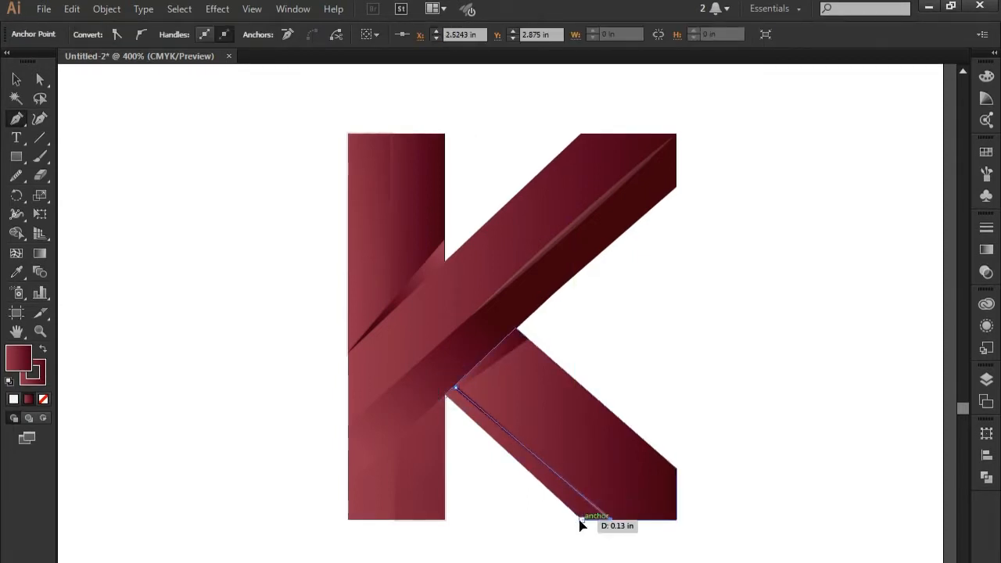
click(580, 520)
click(447, 395)
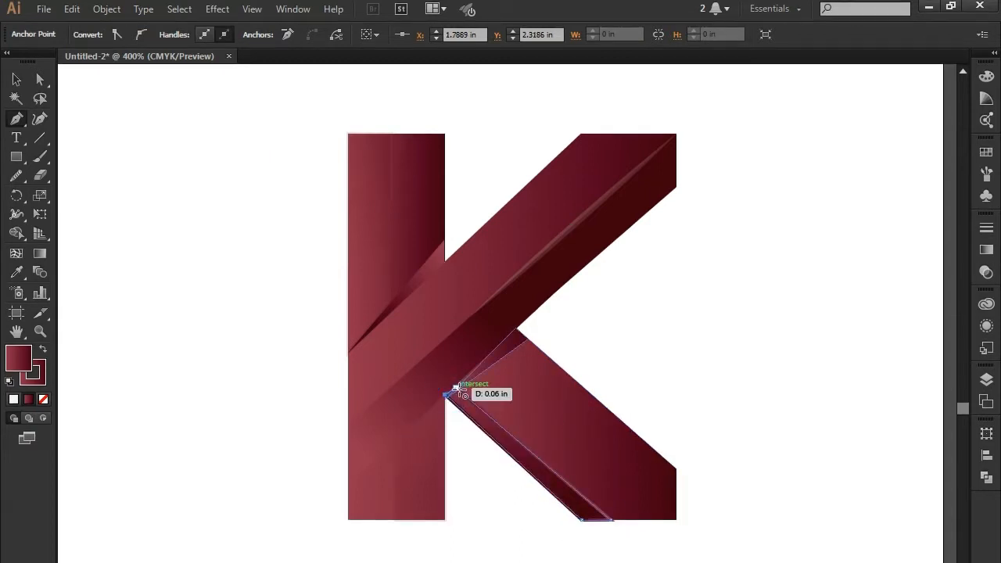
click(456, 388)
click(16, 79)
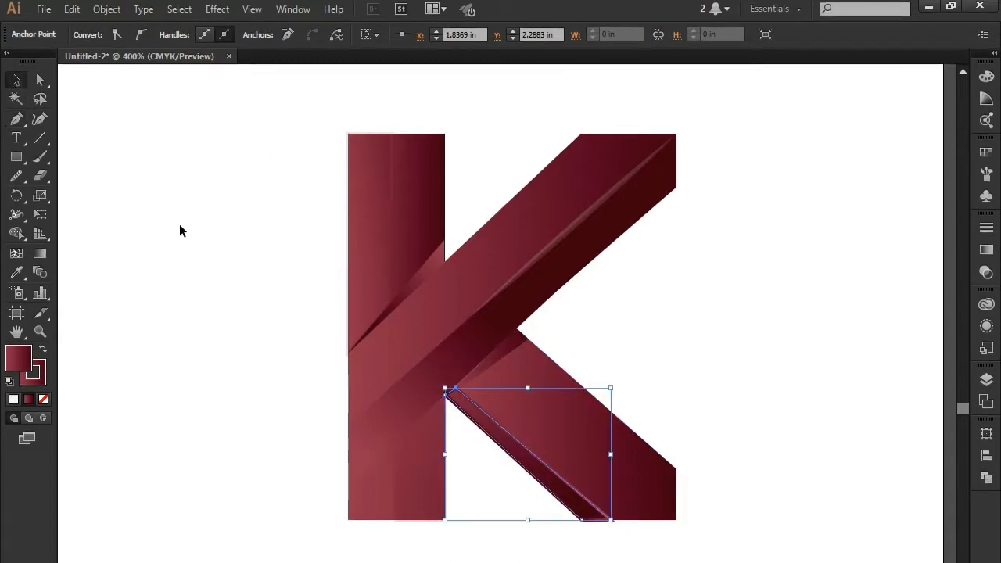
click(180, 227)
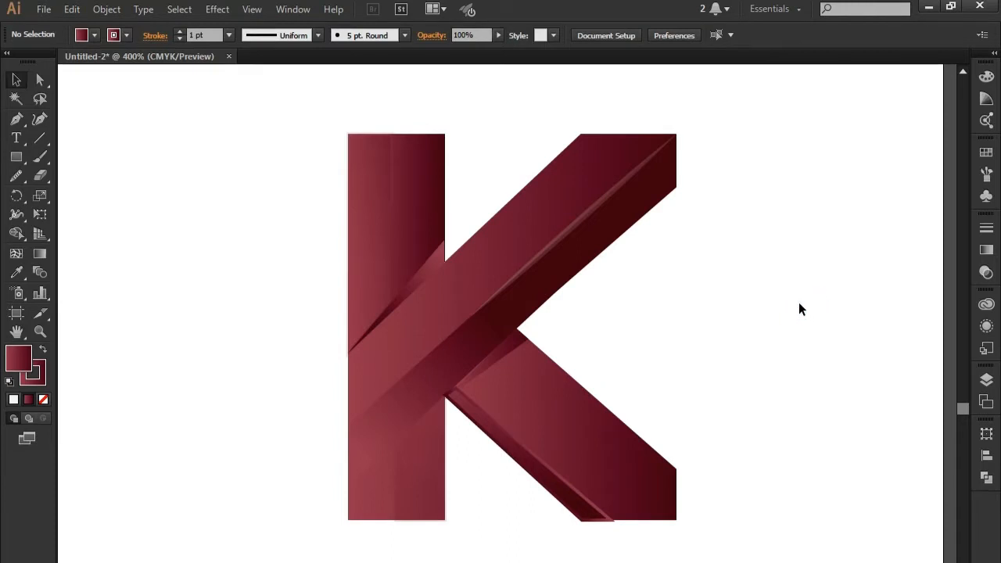
Step: Reposition the two bottom anchor points of the narrow strip so its end fits the base of the lower leg
click(607, 521)
scroll(610, 524, up, 1)
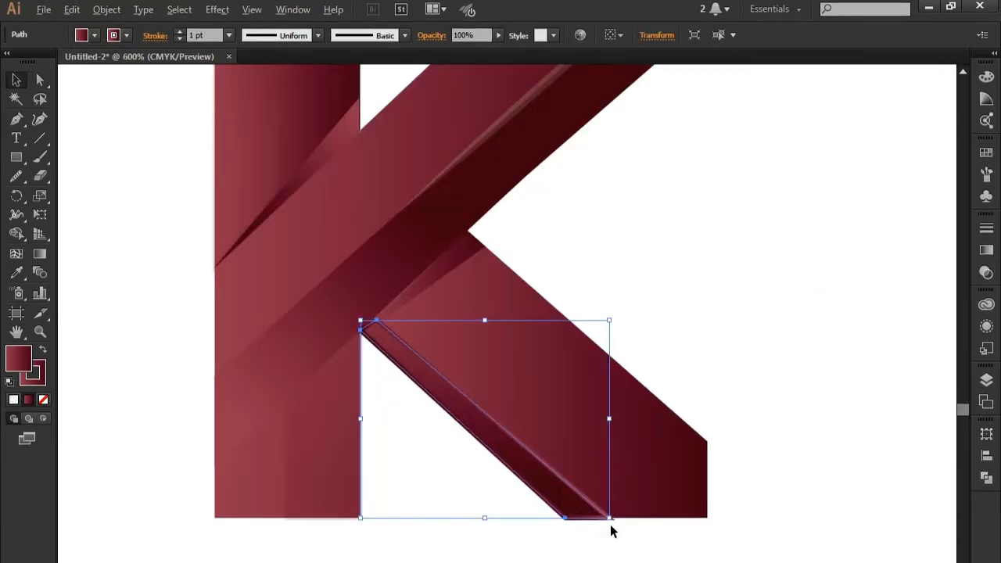
scroll(615, 531, up, 2)
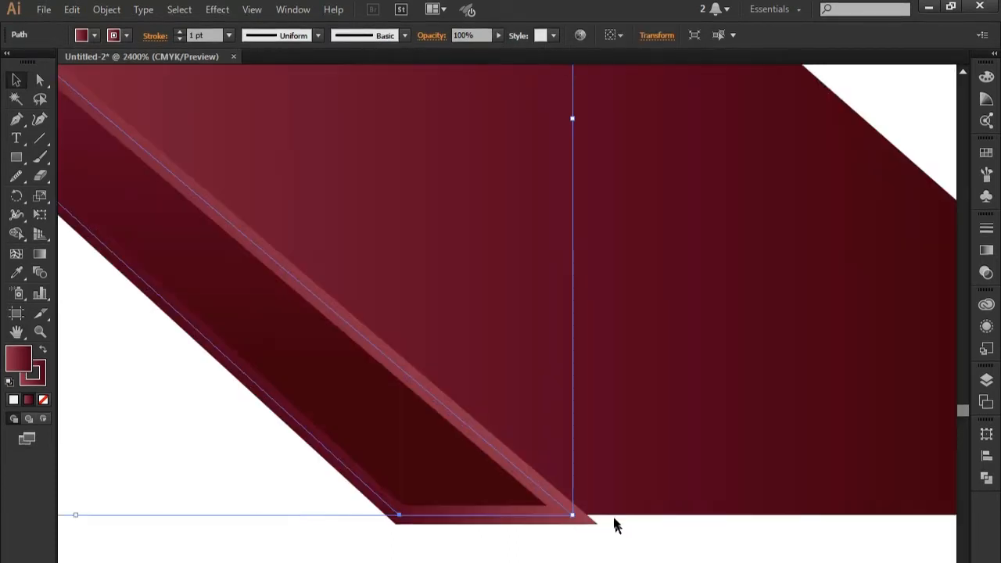
click(40, 79)
click(569, 514)
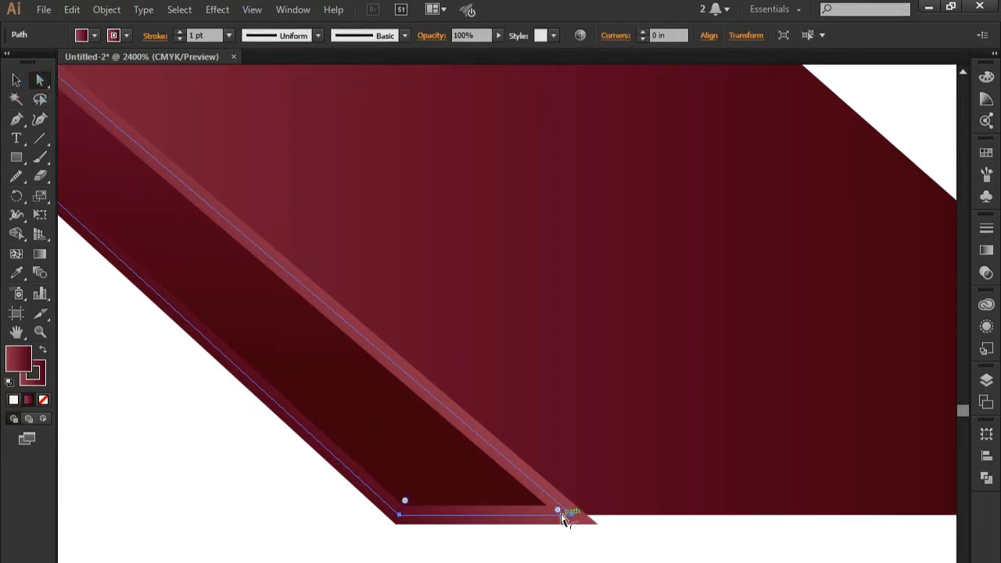
click(575, 514)
mouse_move(574, 515)
mouse_down()
mouse_move(572, 502)
mouse_move(576, 519)
mouse_up()
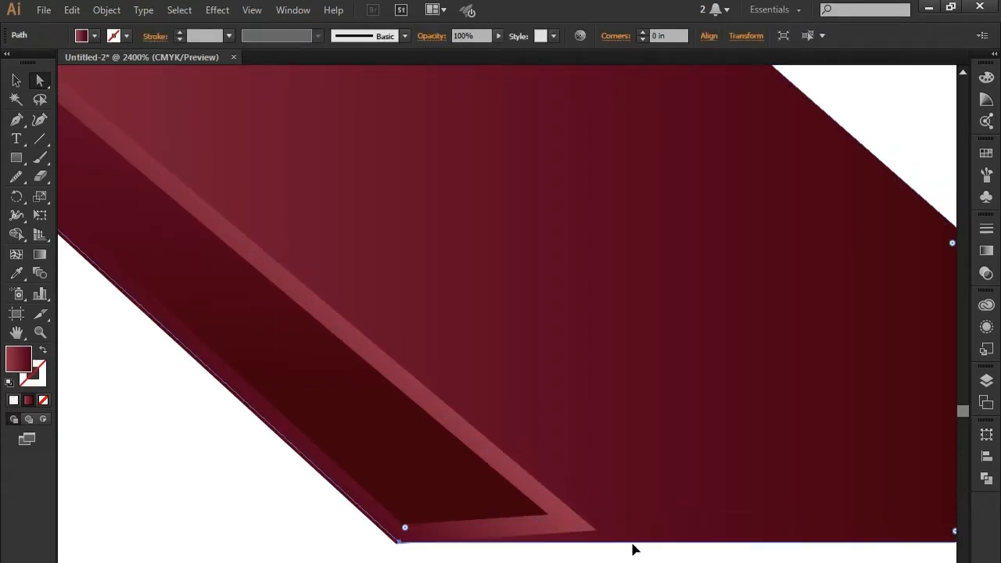
click(566, 524)
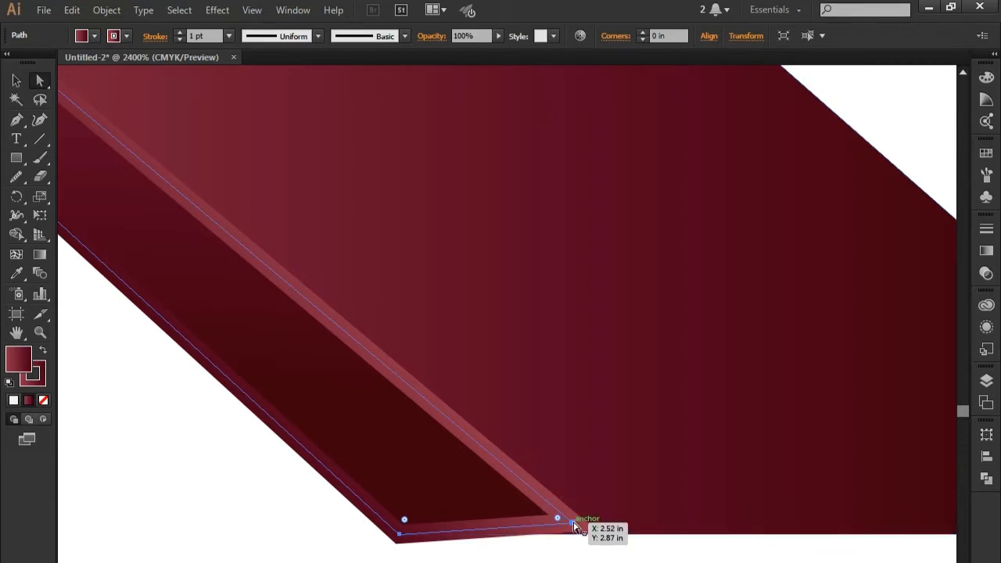
drag(575, 532, 572, 521)
drag(399, 539, 416, 535)
drag(579, 518, 594, 532)
click(533, 562)
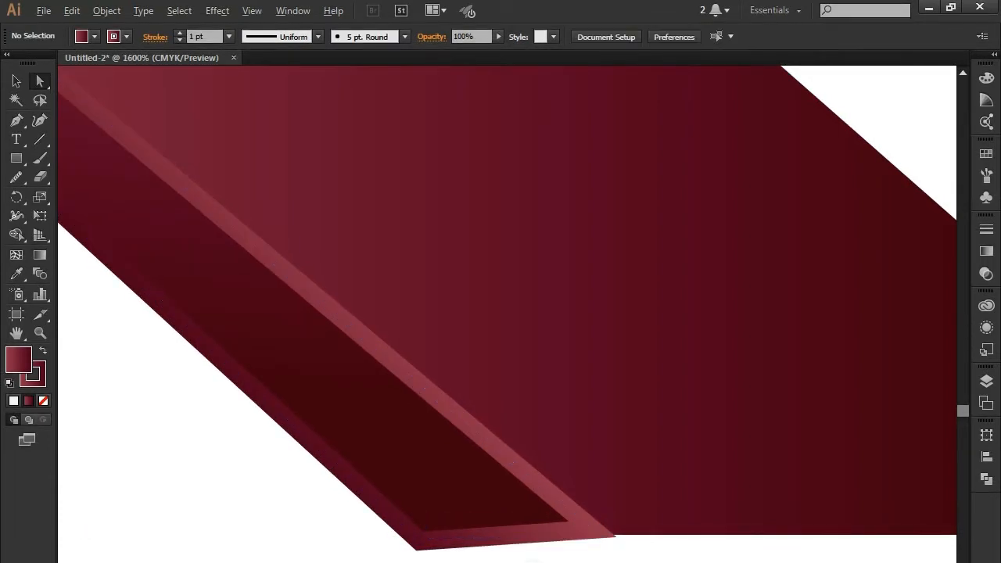
Step: Move the whole narrow strip into line with the underside of the lower leg and deselect it
scroll(534, 561, down, 3)
scroll(560, 562, down, 1)
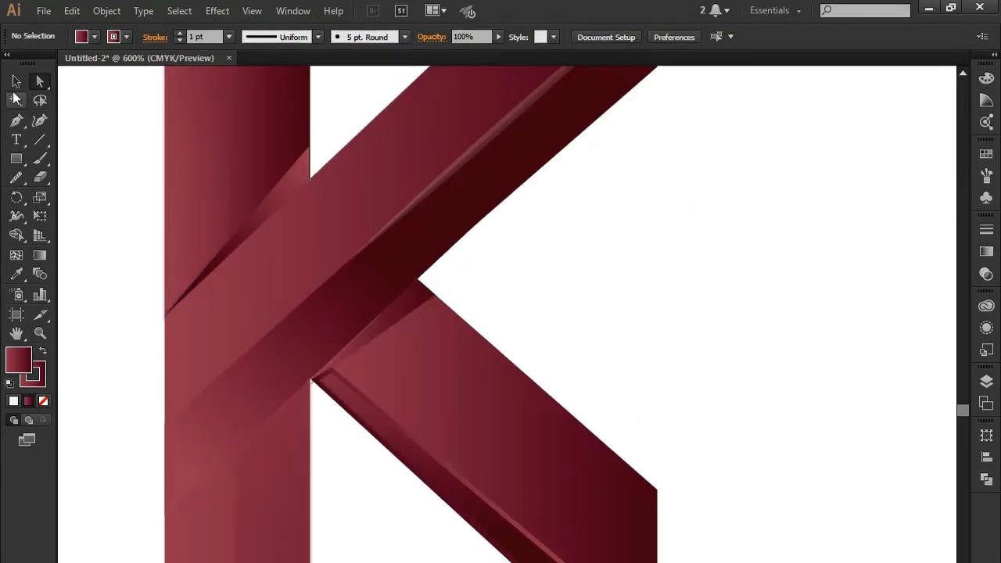
click(19, 81)
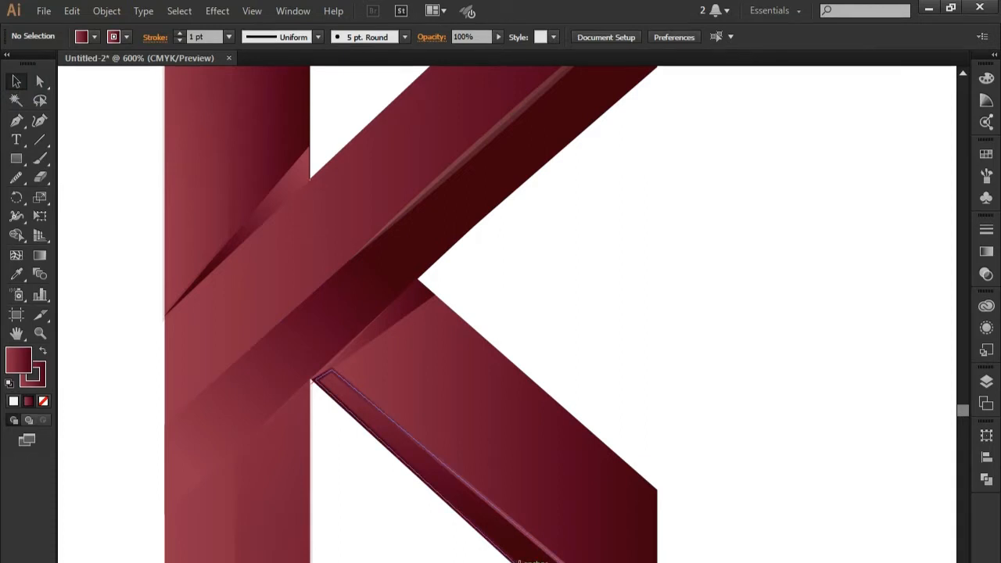
click(513, 553)
click(740, 558)
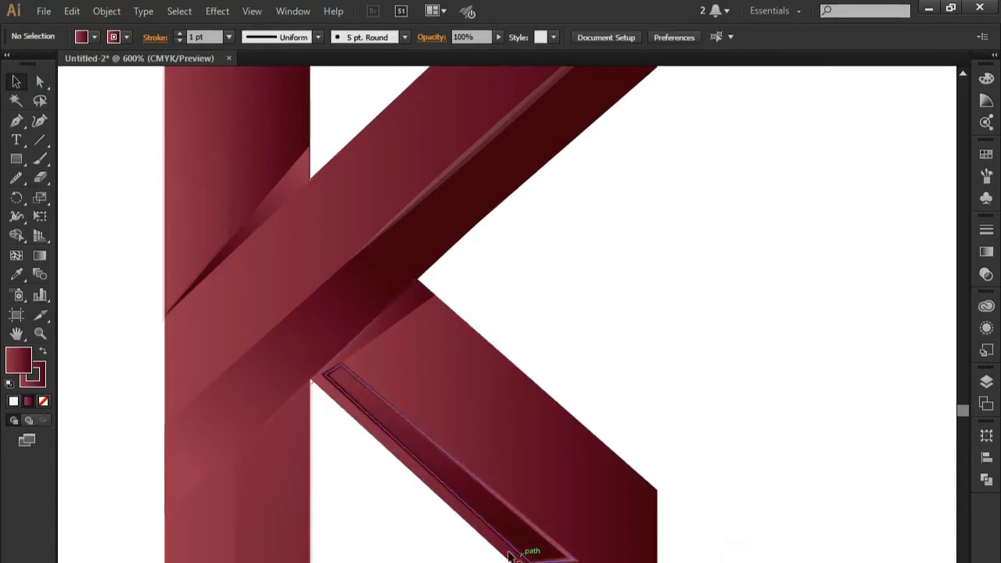
drag(509, 551, 493, 548)
key(ctrl+shift+a)
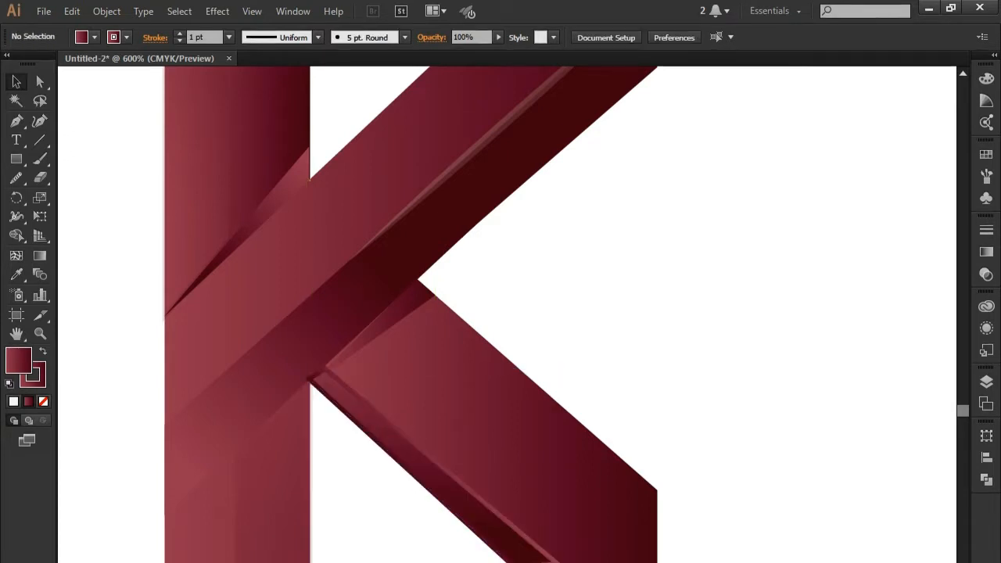
Step: Select all the gradient pieces of the letter K, group them, and deselect the group
key(ctrl+minus)
key(ctrl+minus)
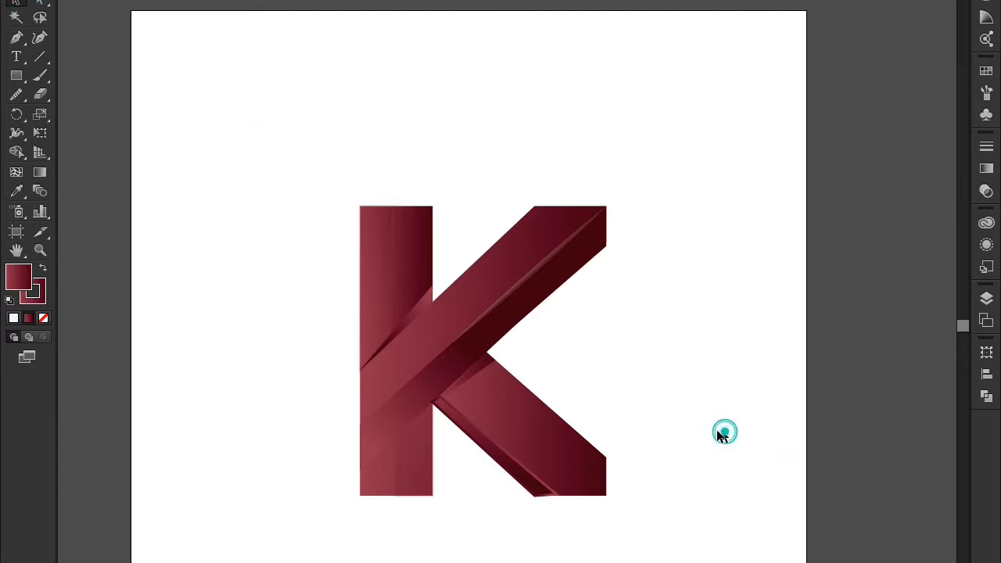
scroll(683, 430, up, 1)
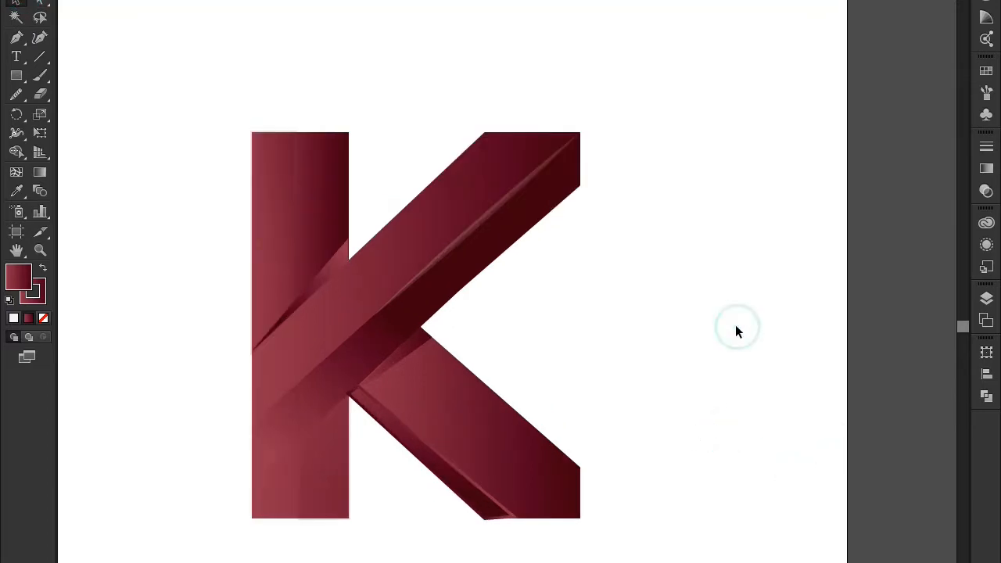
click(696, 320)
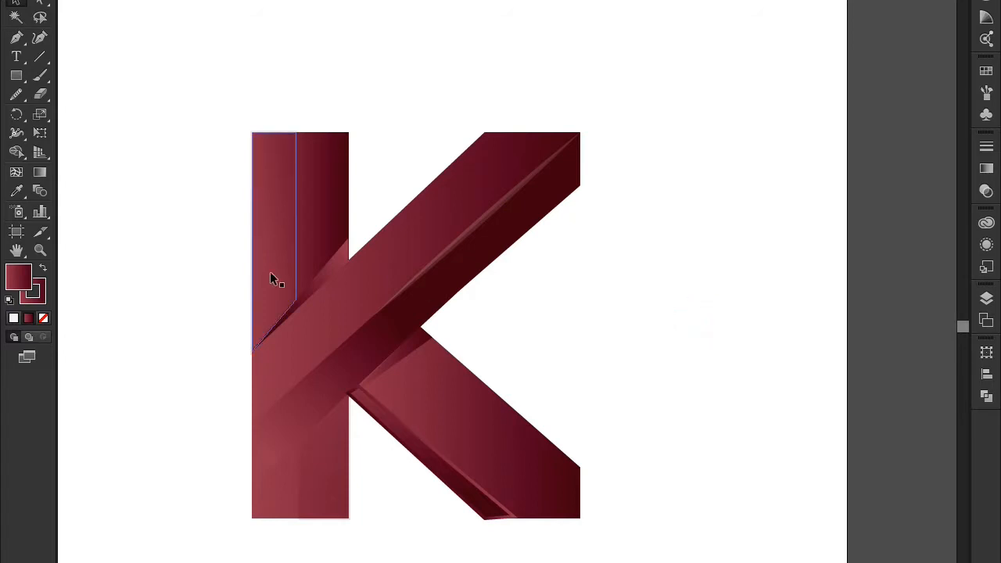
scroll(329, 366, down, 1)
scroll(304, 399, down, 1)
drag(599, 502, 164, 122)
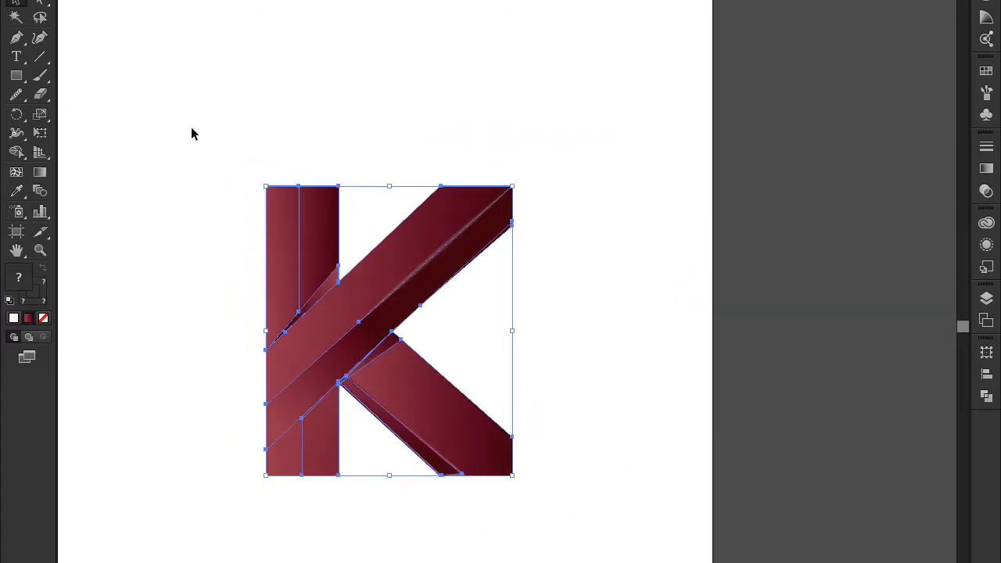
click(72, 0)
mouse_move(102, 0)
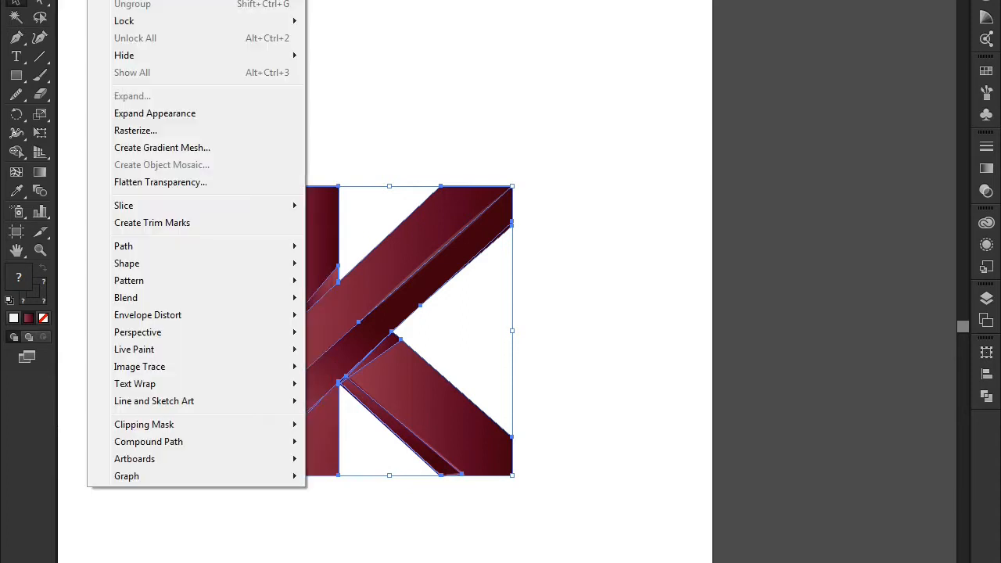
click(135, 1)
click(557, 127)
Step: Reposition the grouped K on the artboard as a single unit and deselect it
drag(449, 232, 427, 218)
scroll(420, 239, down, 1)
drag(407, 251, 462, 276)
scroll(465, 278, up, 1)
click(637, 228)
drag(473, 234, 470, 221)
click(600, 224)
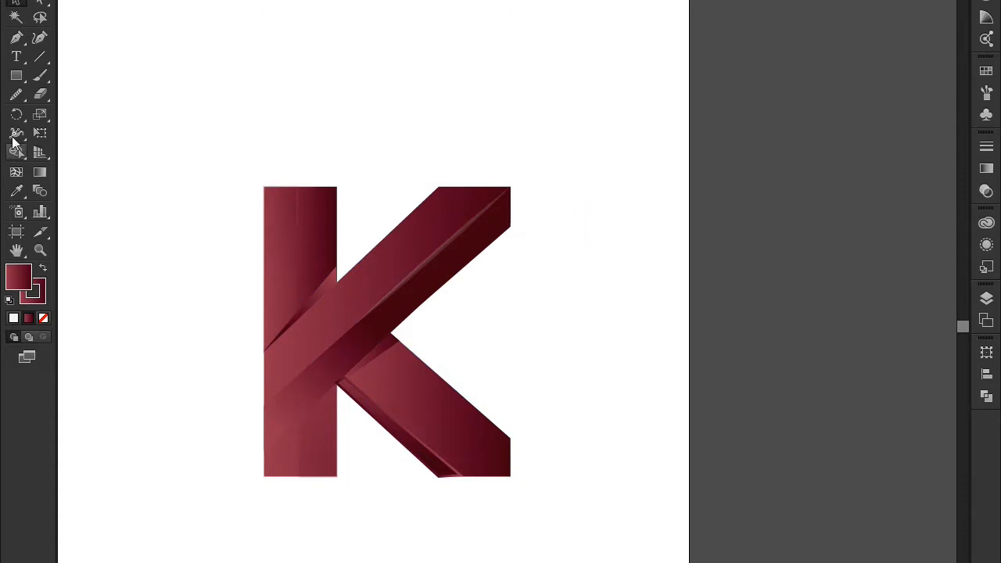
Step: Draw a large circle over the upper part of the K's stem with the Ellipse tool and make its fill active
drag(13, 78, 67, 115)
drag(199, 163, 399, 362)
click(21, 275)
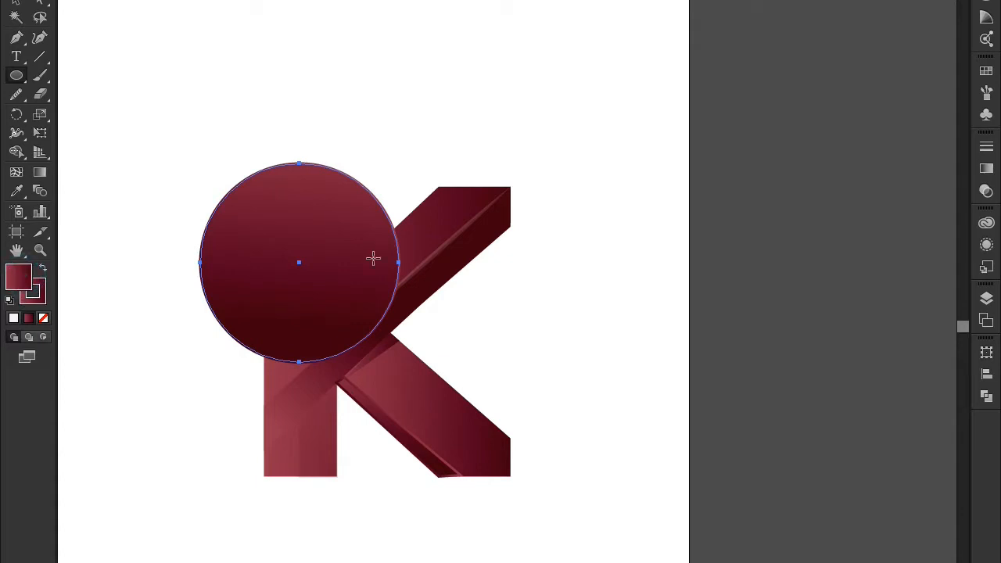
Step: Try a reversed radial version of the maroon gradient on the circle and inspect its outer colour stop
click(987, 172)
click(890, 156)
click(886, 188)
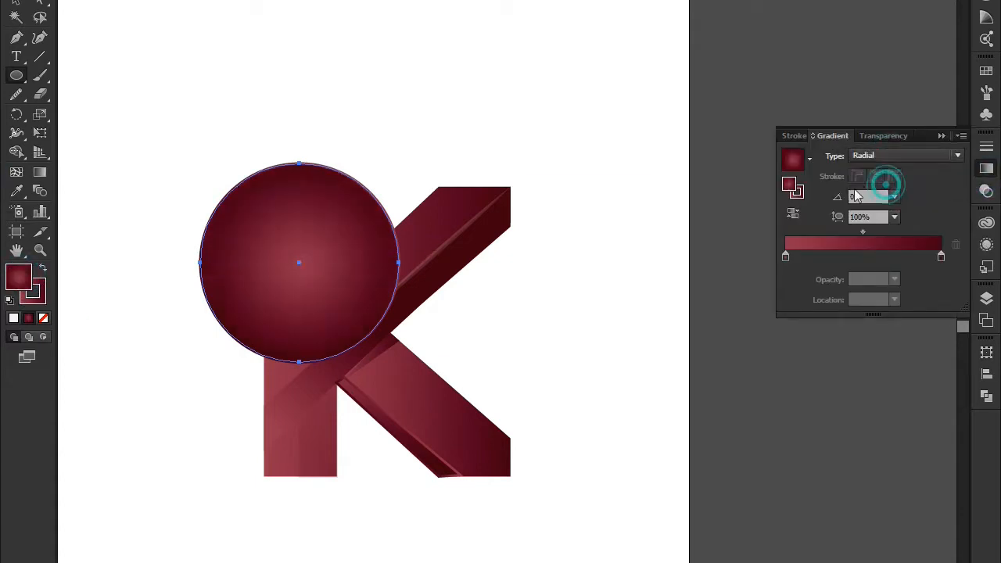
click(794, 213)
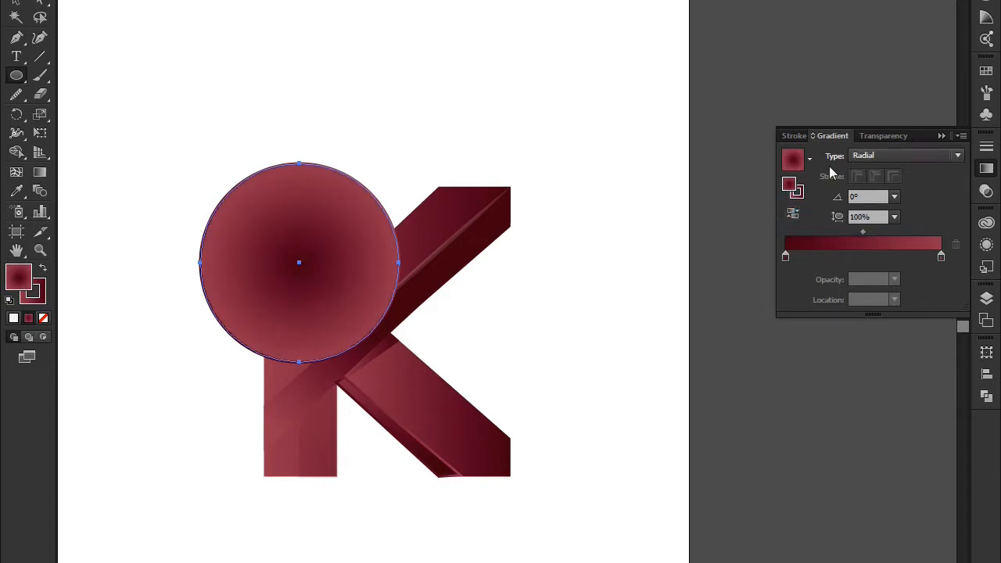
double_click(941, 257)
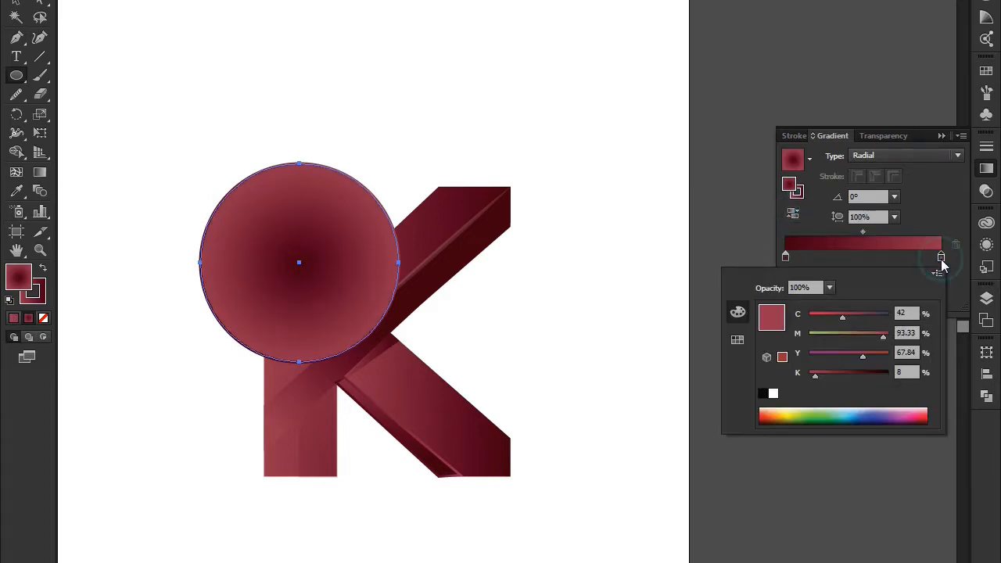
click(941, 258)
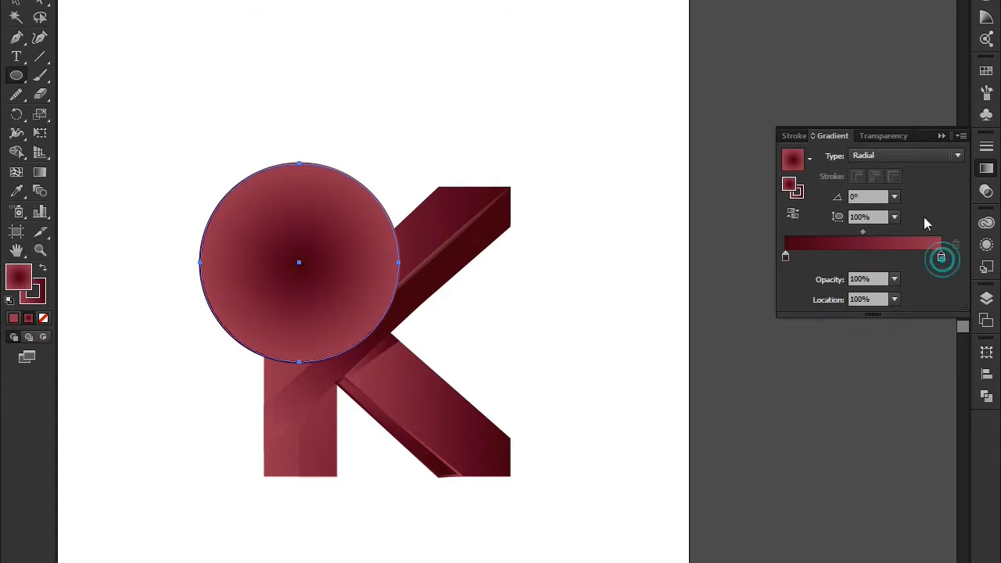
Step: Fill the circle with the preset blue-to-transparent gradient as Radial, opaque at the centre and fading outwards
click(810, 161)
click(731, 238)
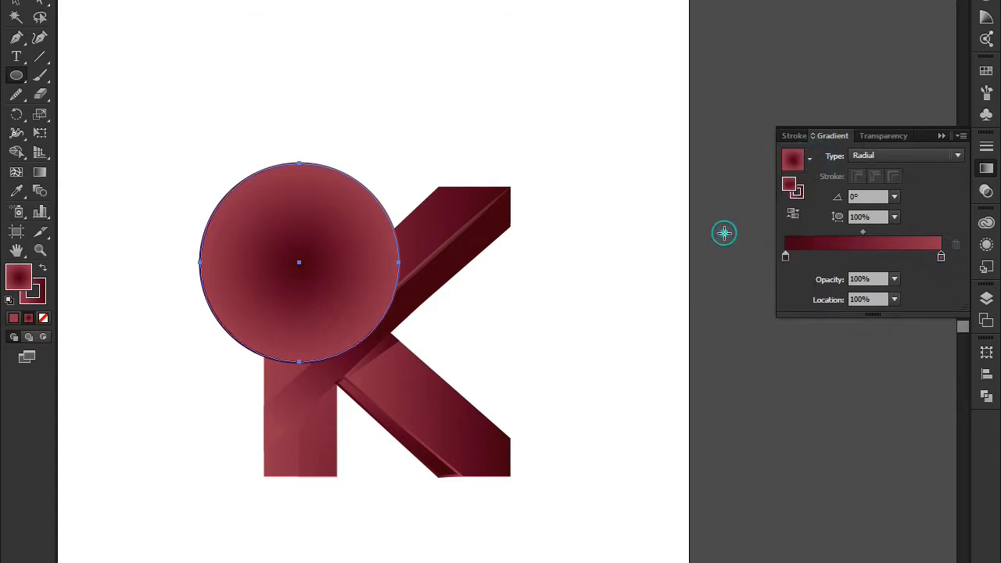
click(941, 259)
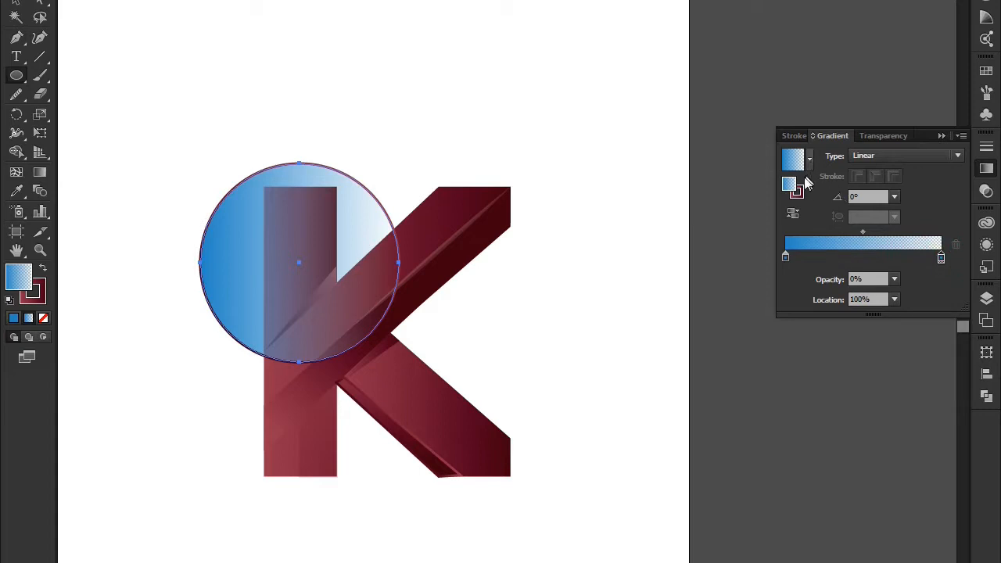
click(793, 214)
click(876, 154)
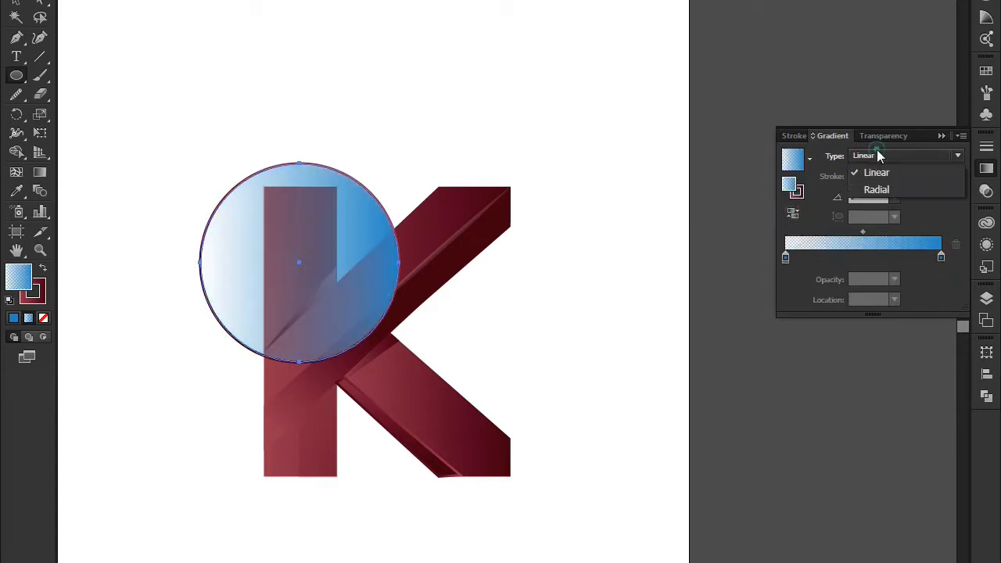
click(876, 191)
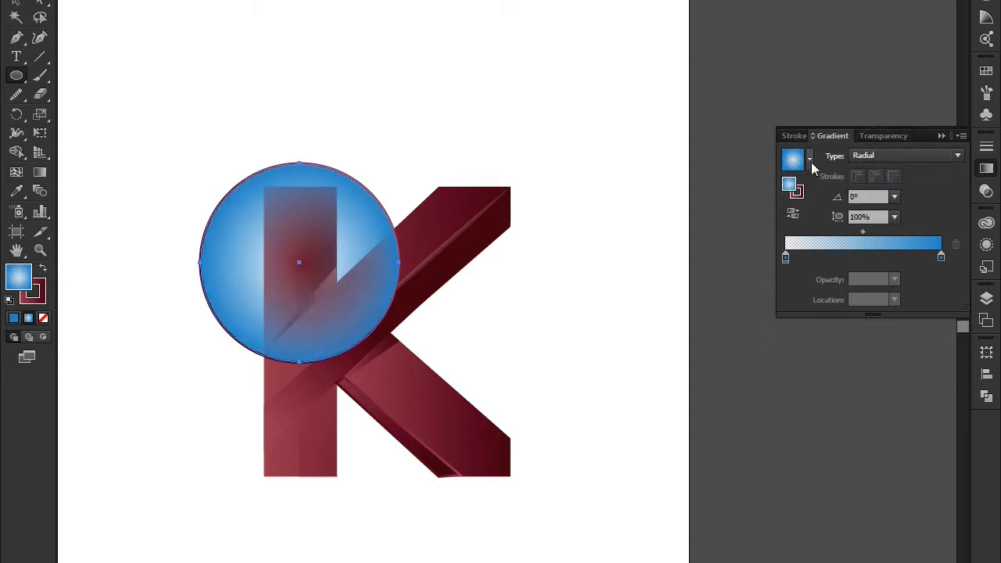
click(792, 214)
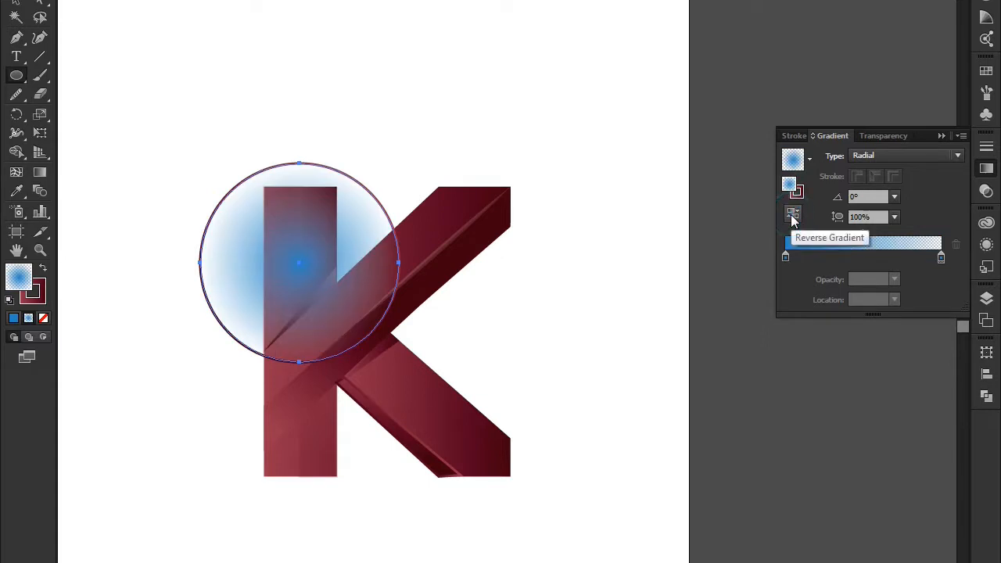
Step: Recolour the radial gradient's opaque centre stop to dark red C 32.94, M 100, Y 94.9, K 50.2
click(786, 259)
double_click(786, 259)
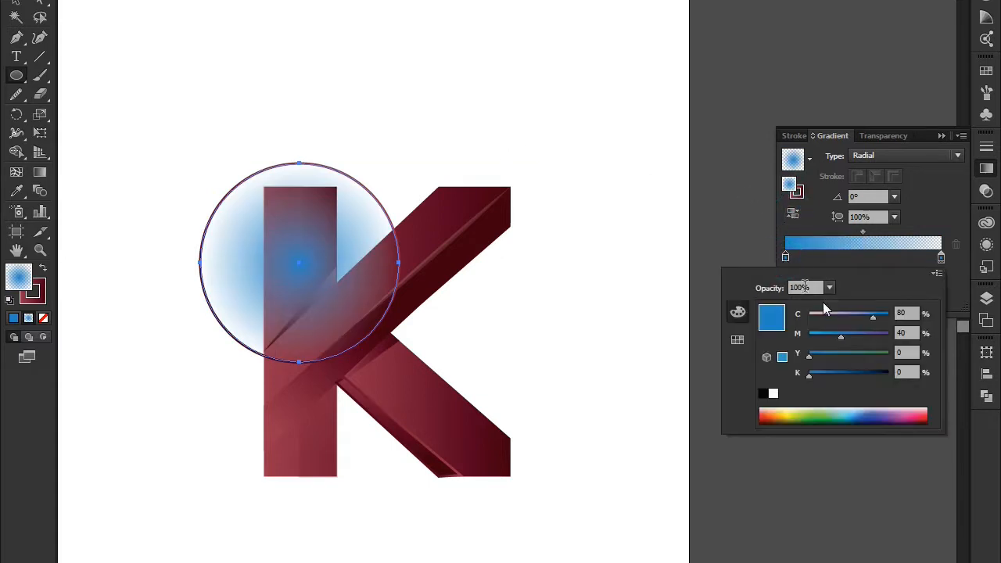
click(929, 417)
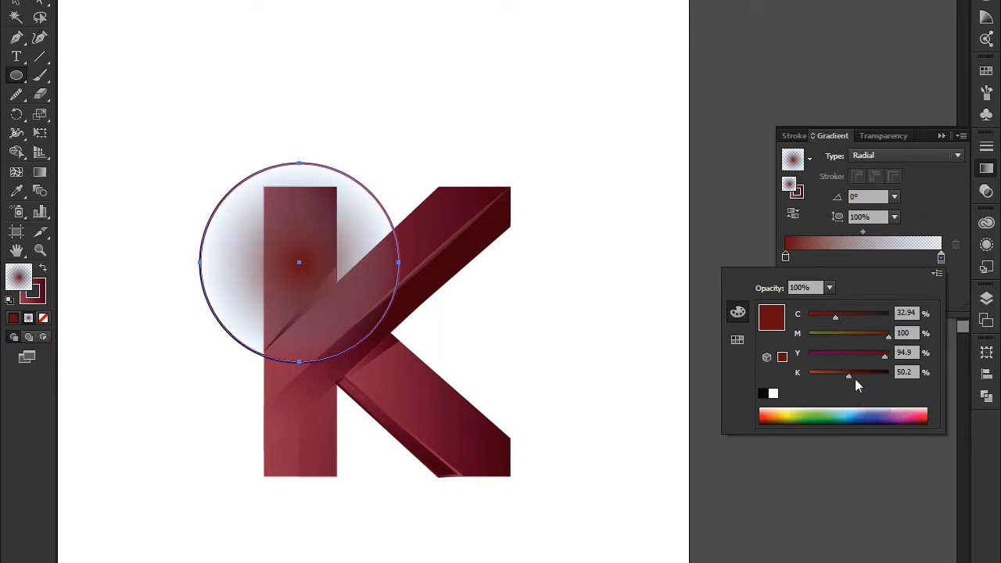
click(939, 135)
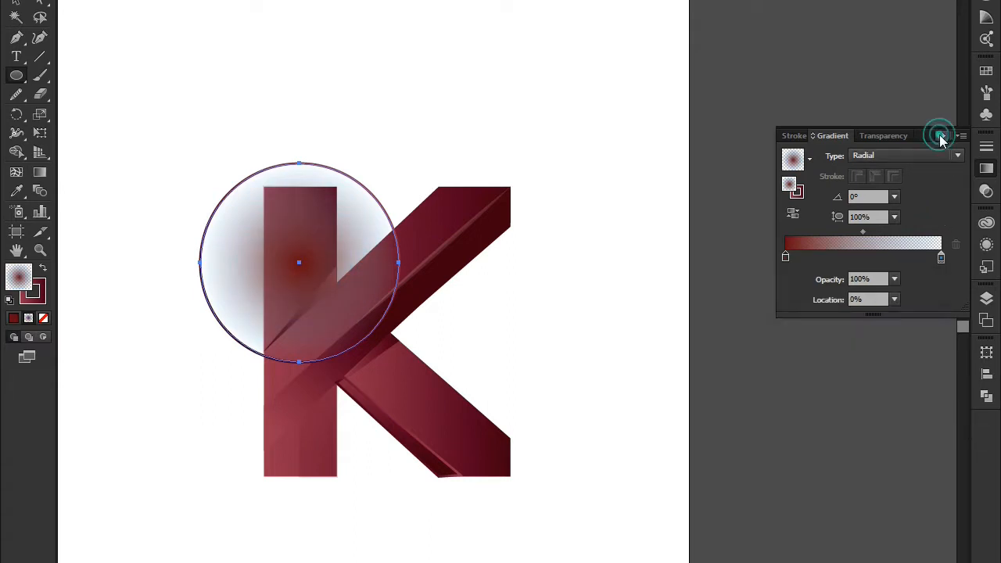
click(940, 135)
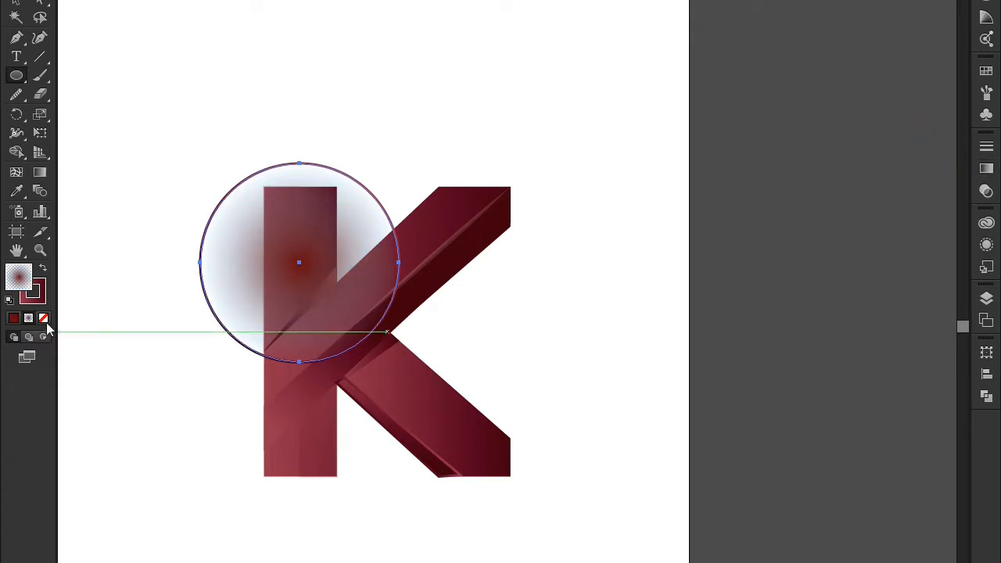
Step: Remove the circle's stroke and deselect it
click(39, 294)
click(42, 317)
click(17, 4)
click(671, 140)
Step: Flatten the gradient circle into a wide, shallow ellipse, centre it on the base of the stem as a ground shadow, and deselect it
drag(353, 221, 442, 470)
drag(386, 414, 384, 509)
key(ctrl+z)
drag(386, 415, 305, 484)
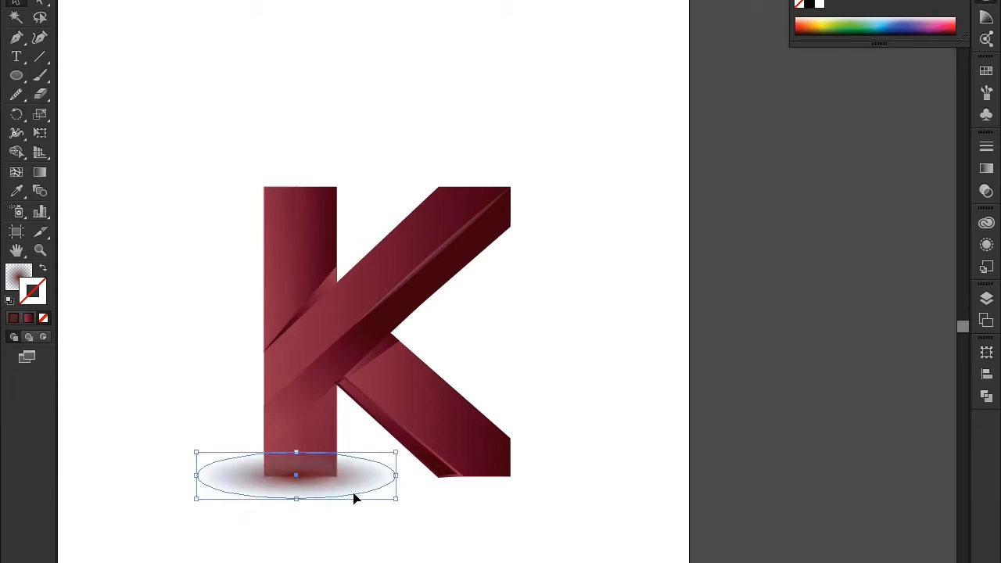
key(Down)
key(Down)
key(Down)
key(Down)
key(Up)
key(Up)
key(Up)
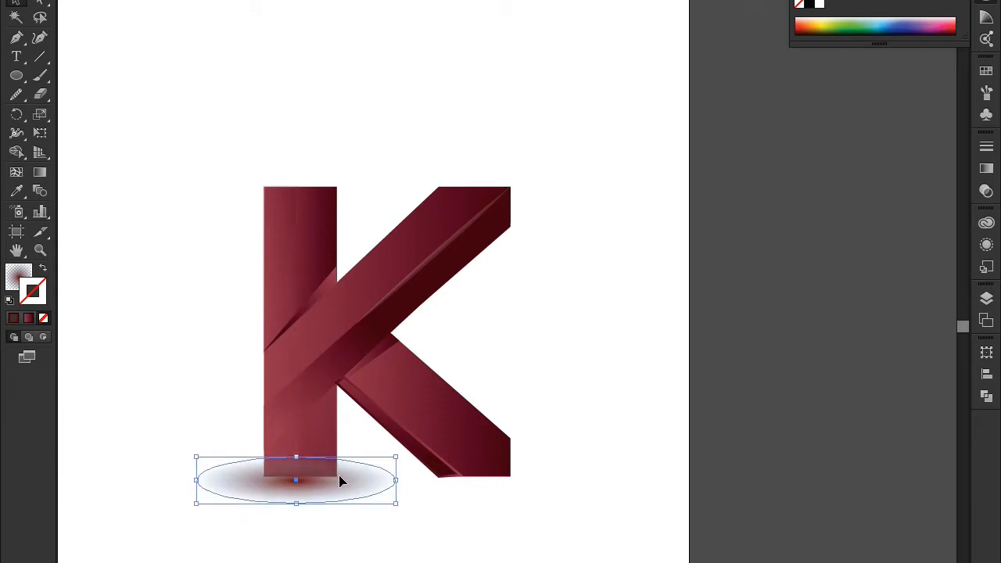
click(438, 517)
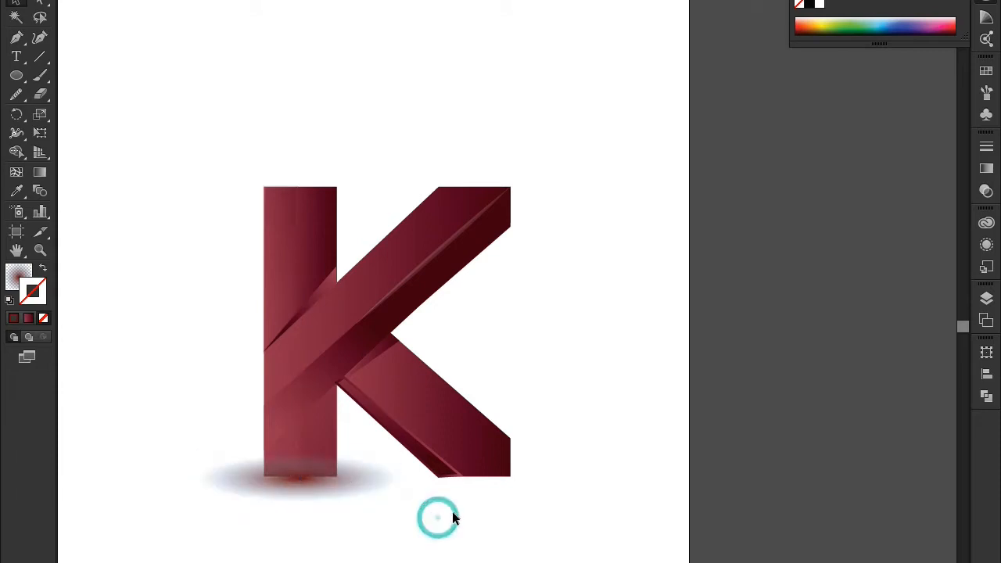
Step: Duplicate the shadow ellipse to the base of the K's lower leg, adjust its height and make it slightly narrower
drag(360, 479, 539, 490)
key(Up)
key(Up)
key(Up)
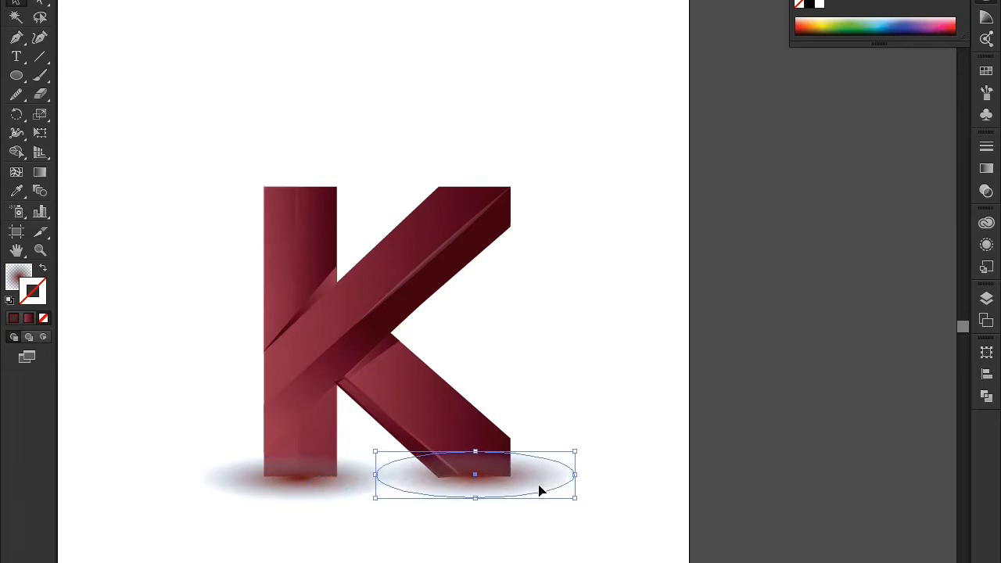
drag(575, 474, 554, 479)
click(594, 478)
Step: Narrow the stem's shadow ellipse and recentre it under the stem
click(320, 493)
drag(384, 478, 329, 482)
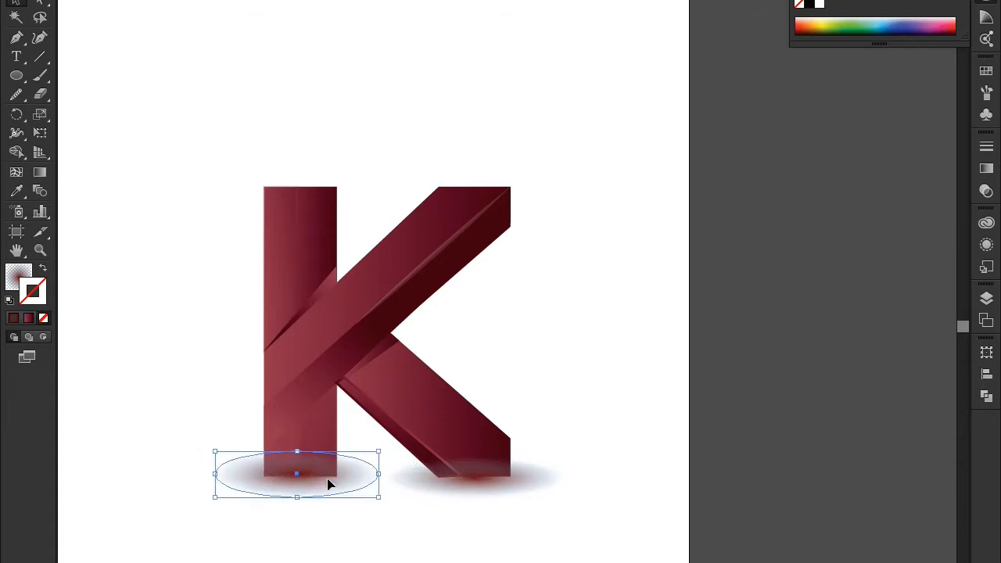
click(466, 550)
Step: Select both shadow ellipses, send them to the back behind the K, and deselect them
shift+click(329, 490)
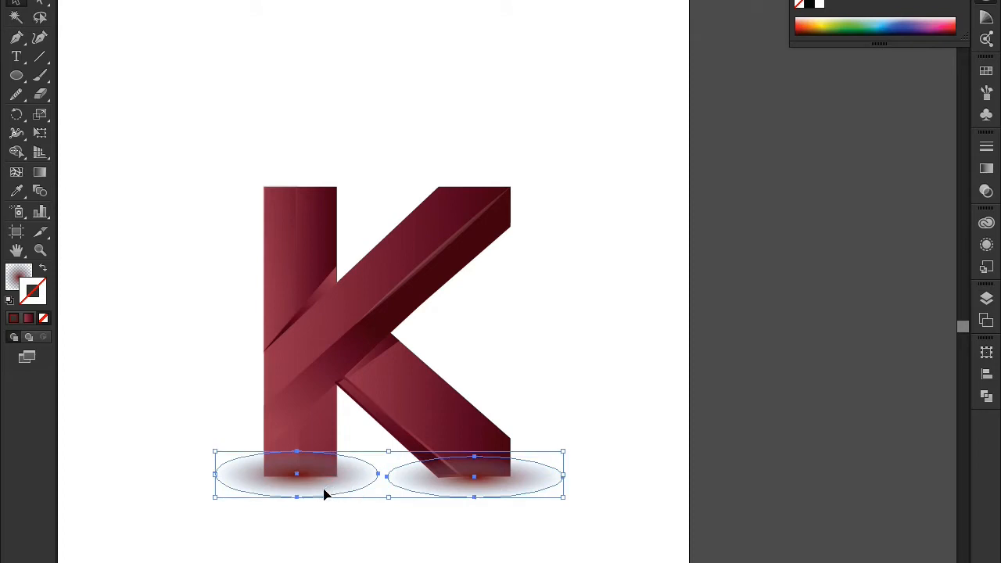
right_click(326, 494)
mouse_move(376, 463)
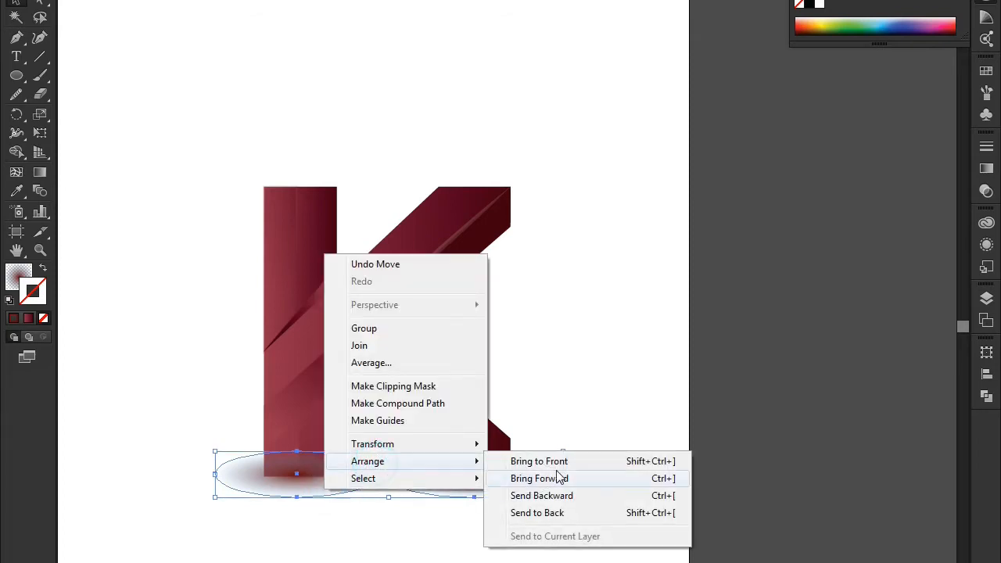
click(539, 513)
click(450, 554)
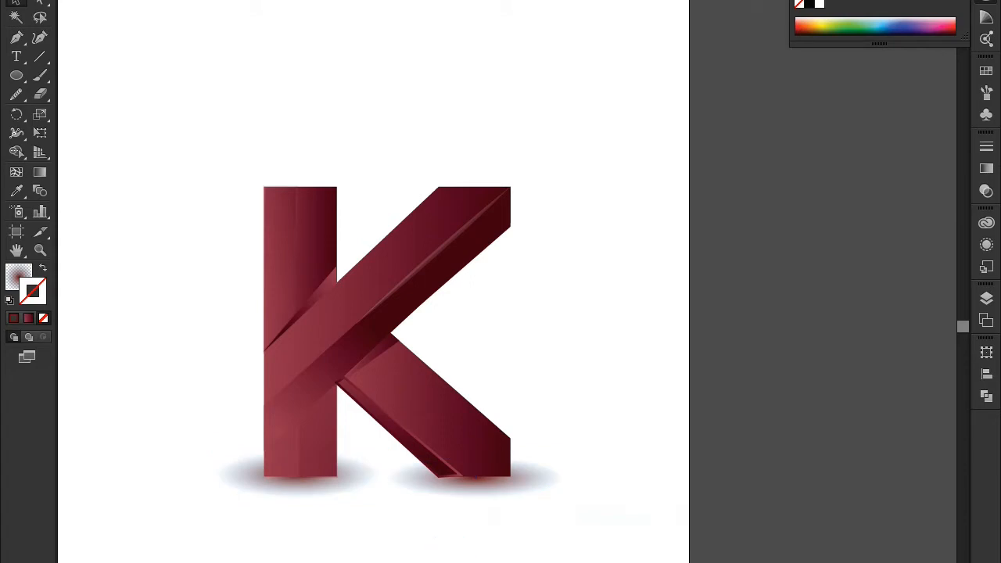
Step: Select the K together with both shadow ellipses, group everything, and deselect the group
scroll(412, 546, down, 1)
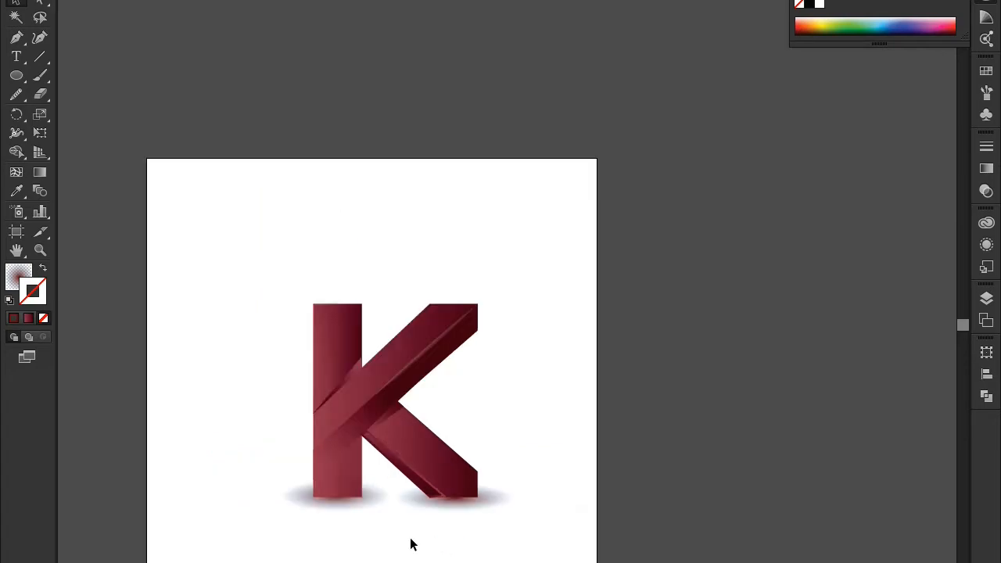
scroll(413, 545, up, 1)
click(943, 43)
scroll(516, 373, down, 1)
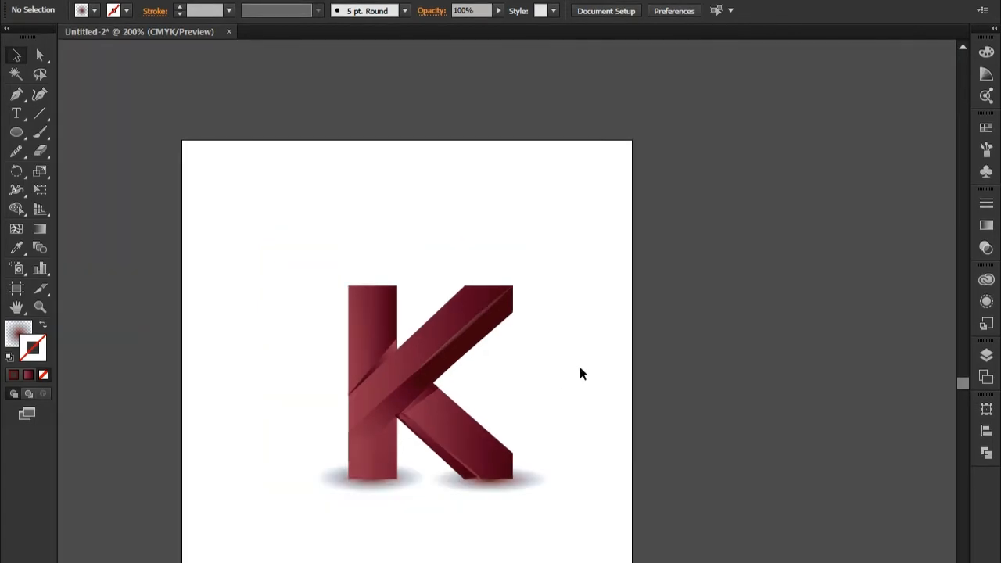
drag(643, 249, 235, 530)
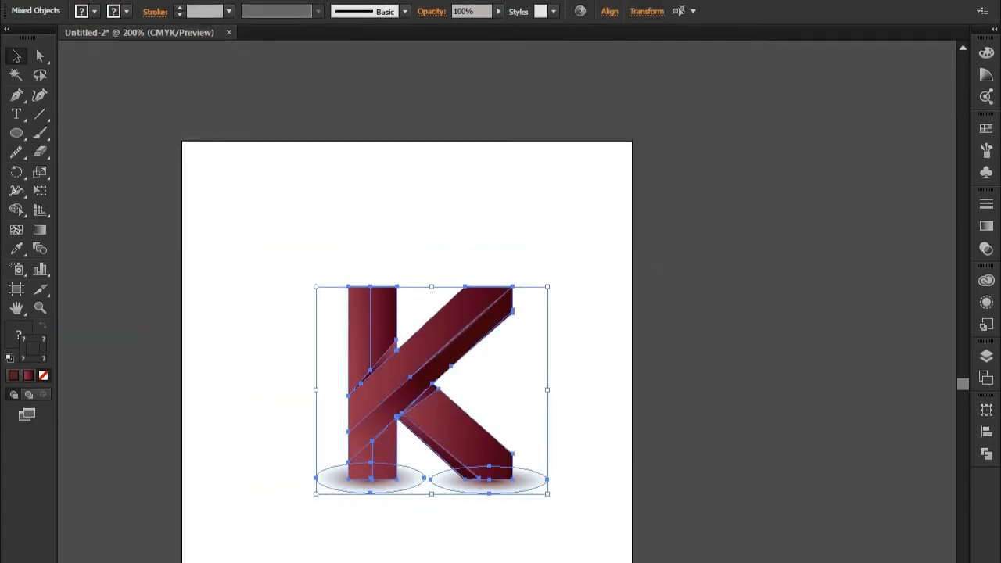
click(76, 2)
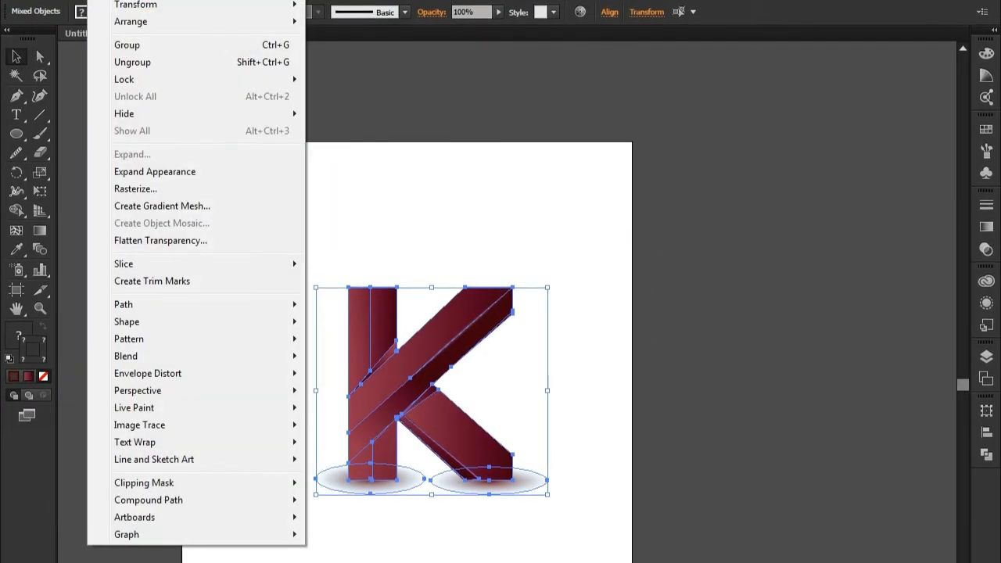
click(149, 45)
click(715, 230)
Step: Move the grouped K with its shadows higher on the artboard and deselect it
drag(466, 329, 460, 280)
click(668, 302)
click(477, 280)
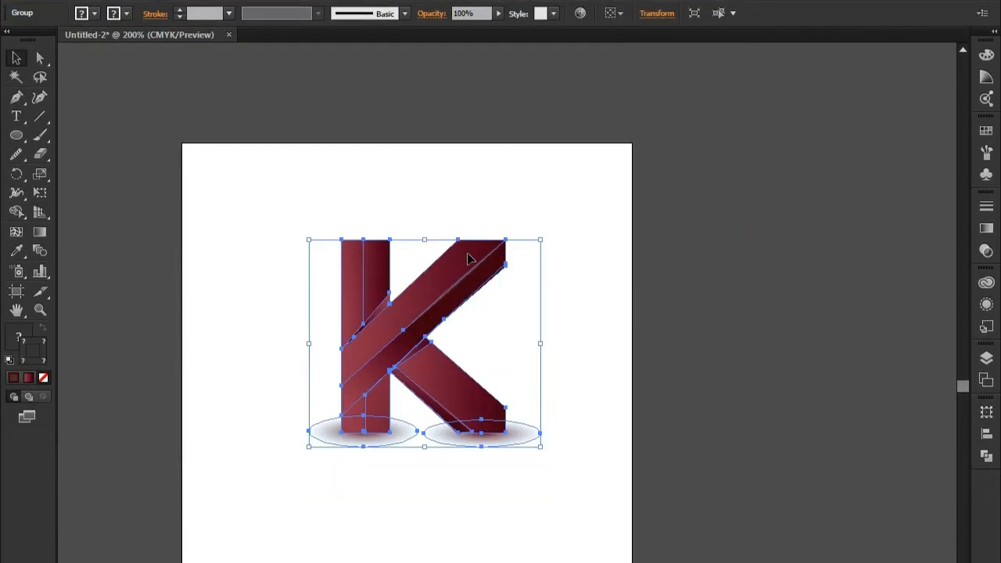
click(656, 213)
click(449, 259)
click(597, 295)
Step: Ungroup the K from its two shadow ellipses and deselect everything
click(424, 269)
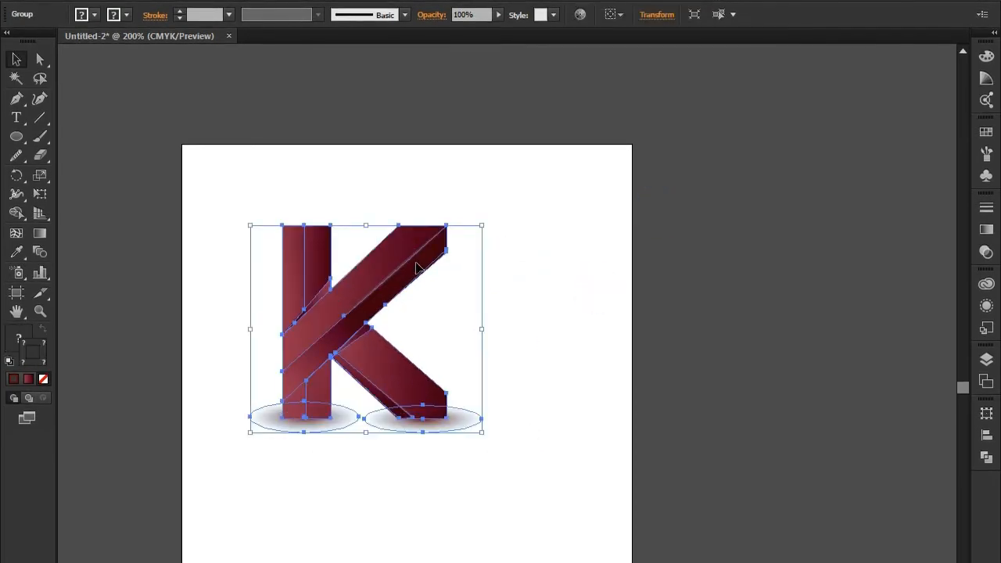
click(77, 2)
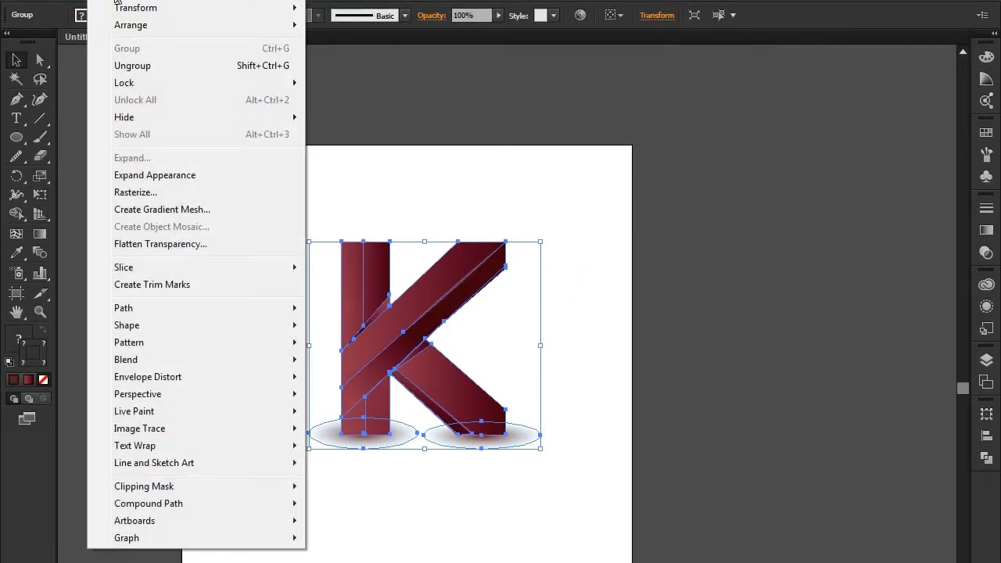
click(138, 68)
click(594, 173)
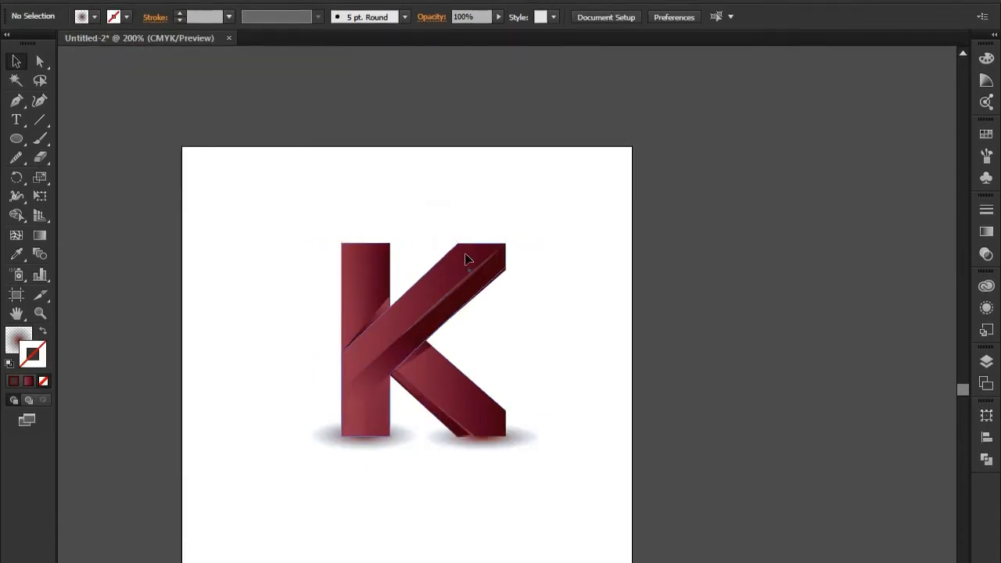
Step: Select the K without its shadows, copy it, and paste the duplicate in front
click(465, 241)
drag(465, 241, 472, 258)
click(540, 259)
click(437, 280)
click(81, 0)
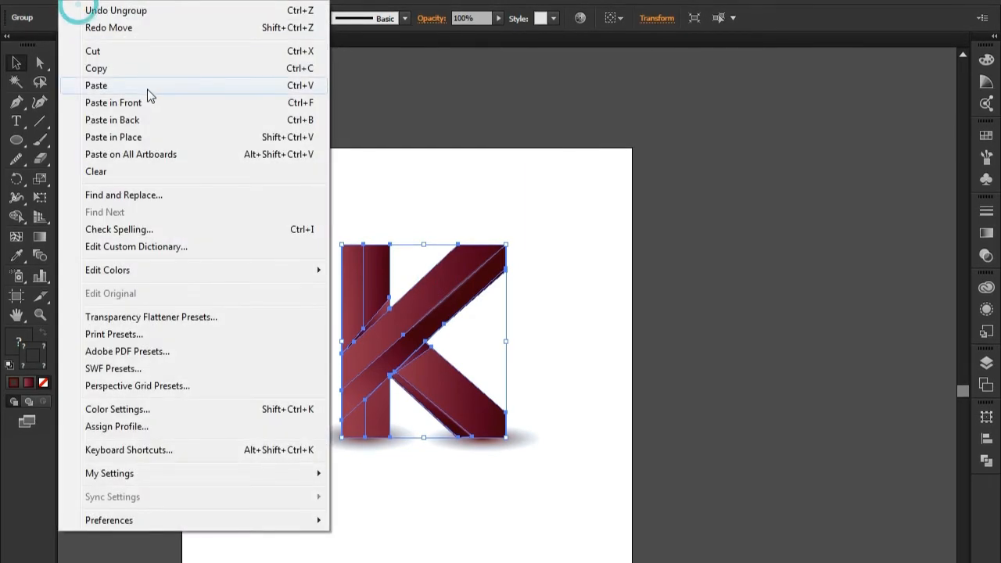
click(130, 68)
click(81, 0)
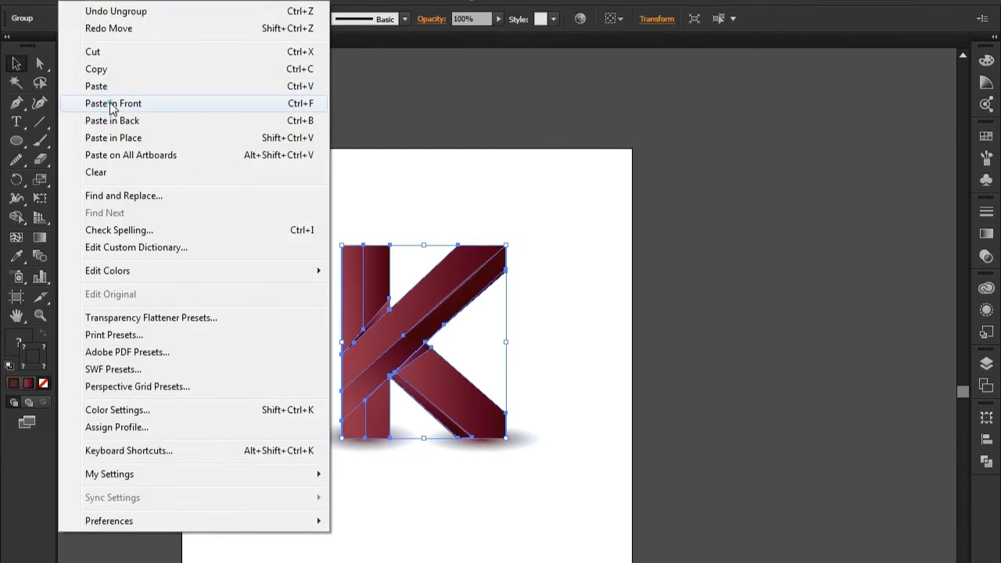
click(113, 103)
Step: Reflect the duplicate K across the horizontal axis so it is flipped upside down, and deselect it
click(571, 216)
click(458, 282)
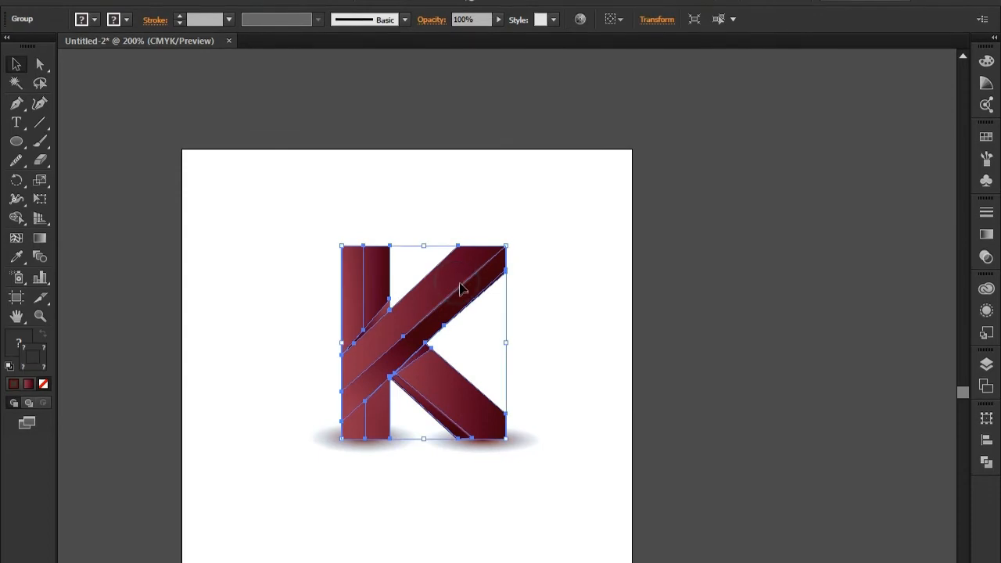
right_click(460, 276)
click(509, 388)
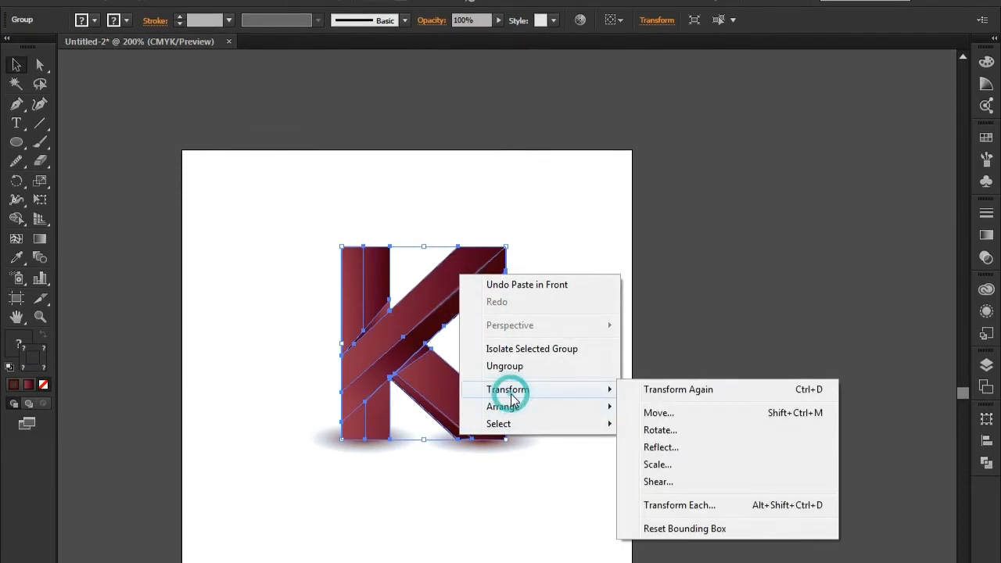
click(509, 407)
click(518, 390)
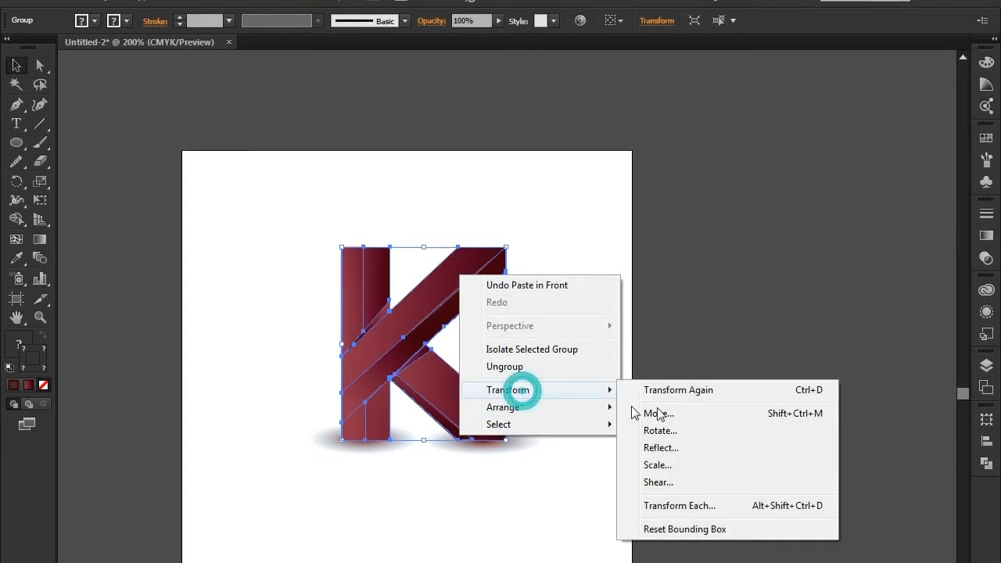
click(661, 448)
click(397, 292)
click(505, 472)
click(556, 296)
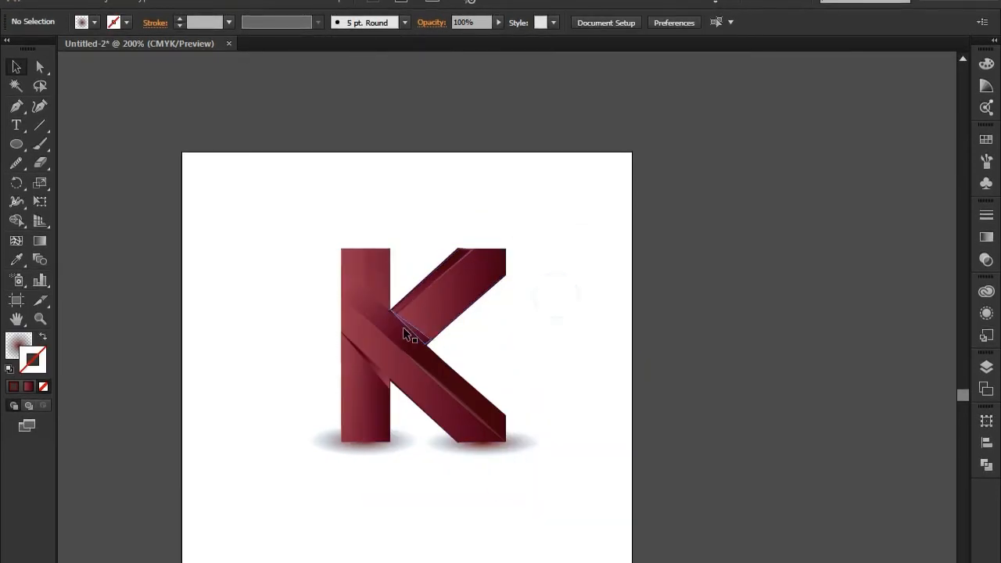
Step: Move the flipped K directly below the original, nudge it until their base edges meet, and deselect it
drag(409, 334, 407, 517)
key(Down)
key(Down)
key(Down)
key(Down)
key(Down)
key(Down)
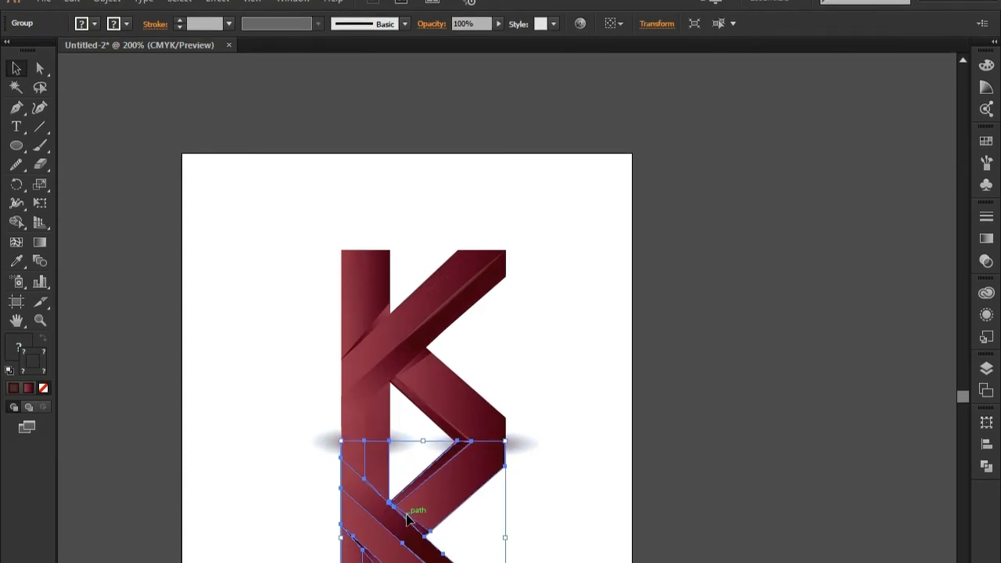
key(Up)
key(Up)
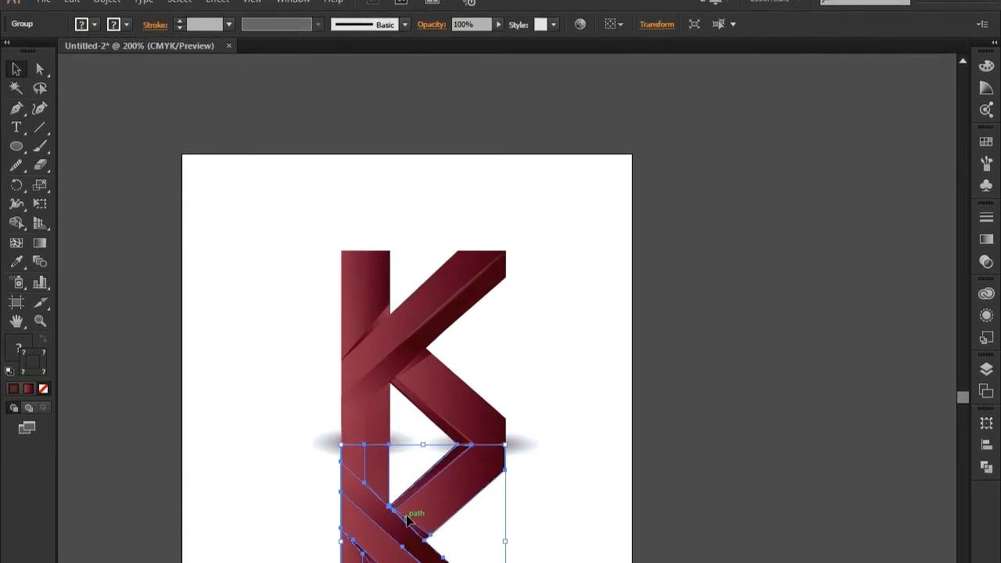
click(585, 485)
Step: Draw a rectangle about 1.81 in wide and 0.8 in high over the upper part of the flipped K
click(456, 502)
drag(18, 149, 86, 145)
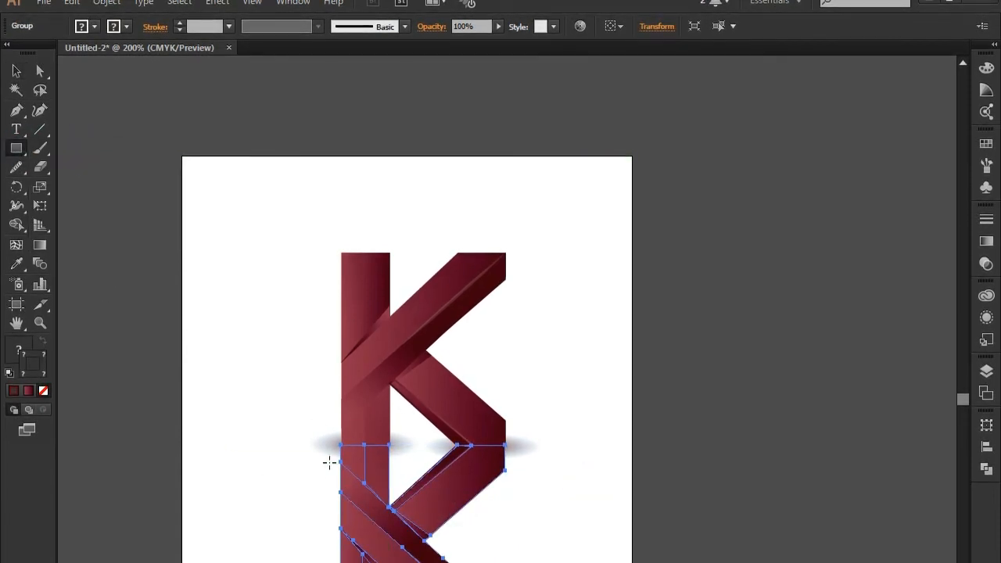
drag(314, 447, 517, 537)
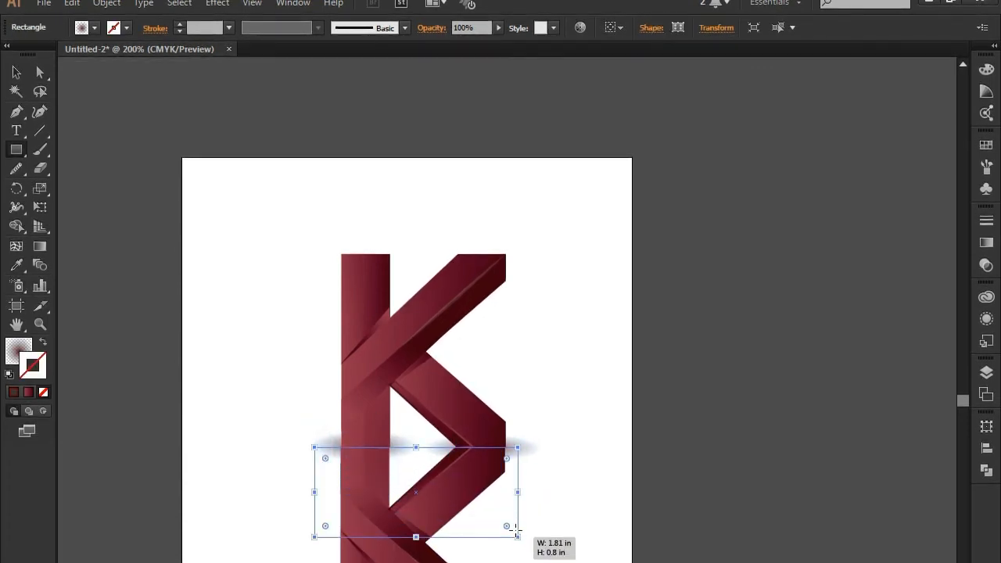
click(15, 73)
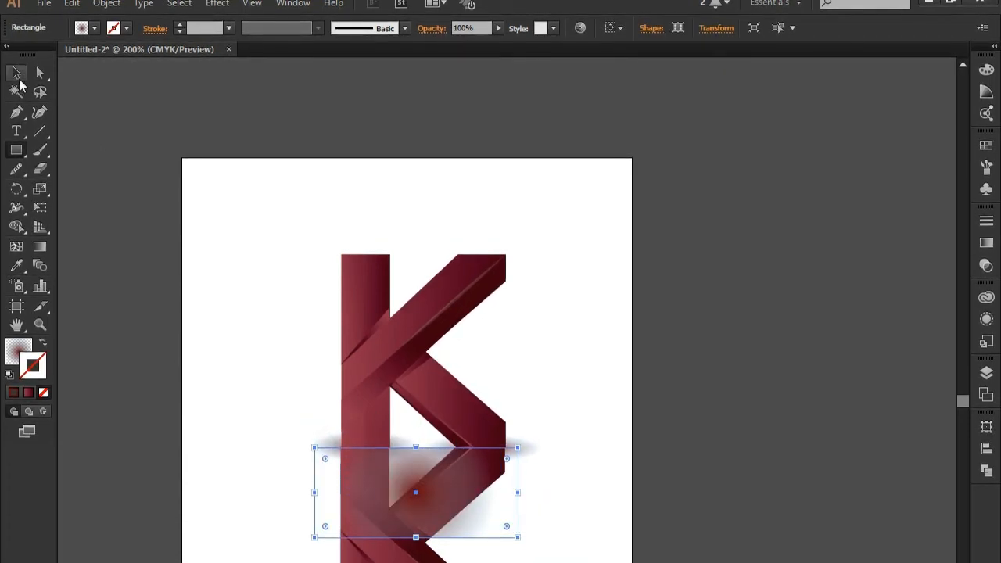
Step: Fill the rectangle with the White, Black gradient preset
click(17, 352)
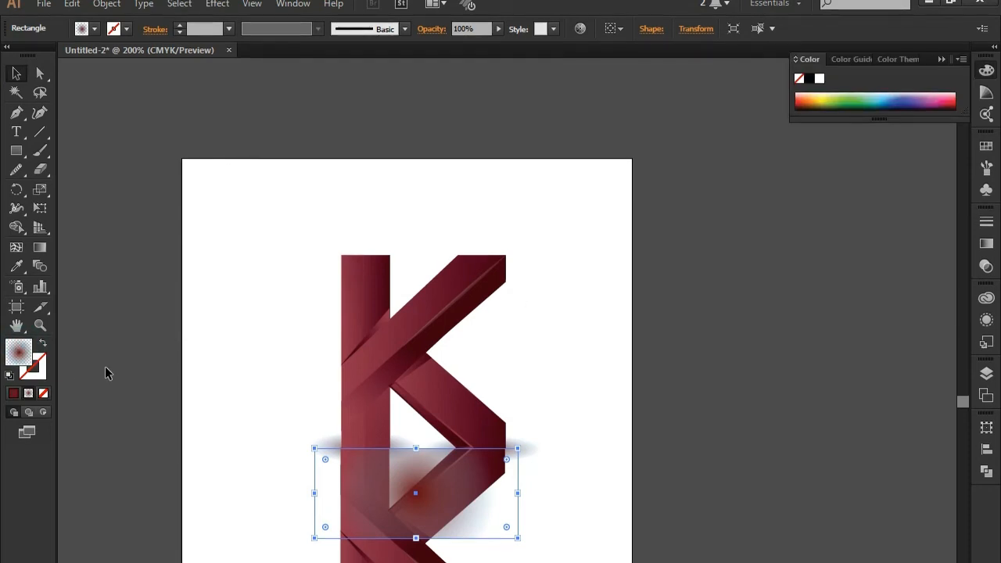
click(987, 244)
click(809, 233)
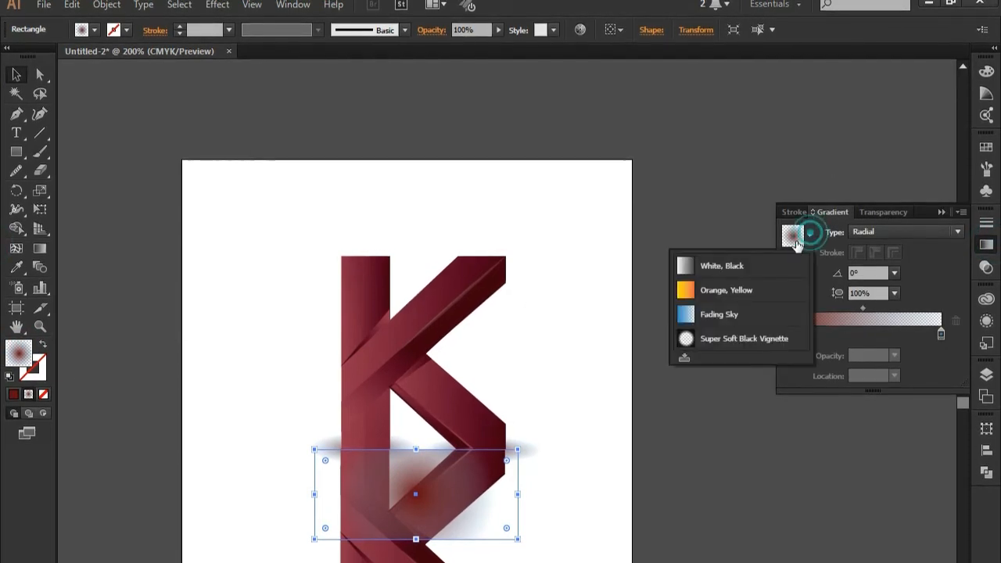
click(732, 266)
click(942, 212)
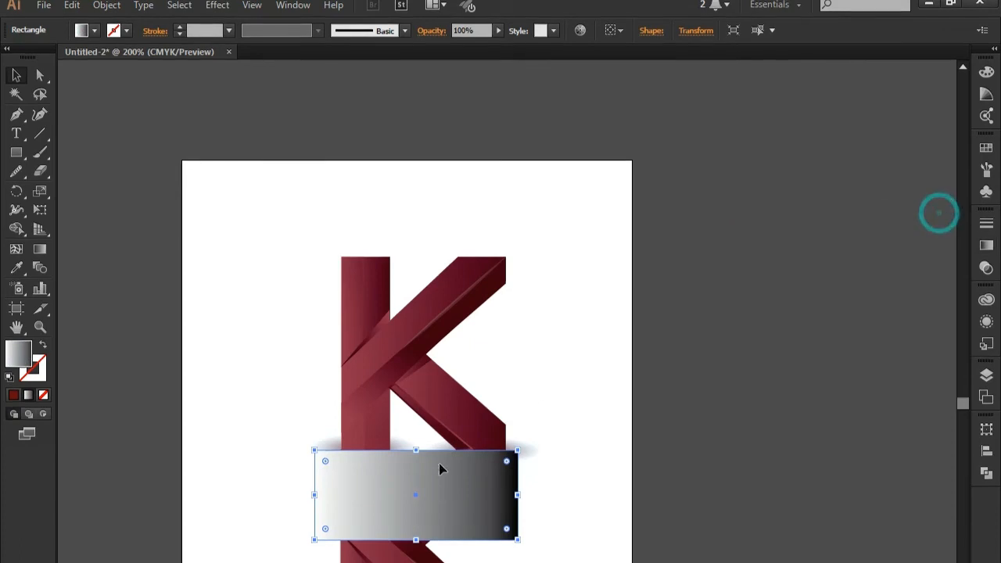
Step: Redirect the rectangle's gradient vertically, starting white above its upper edge and ending black near its lower edge
click(40, 250)
drag(415, 443, 416, 526)
drag(408, 403, 414, 527)
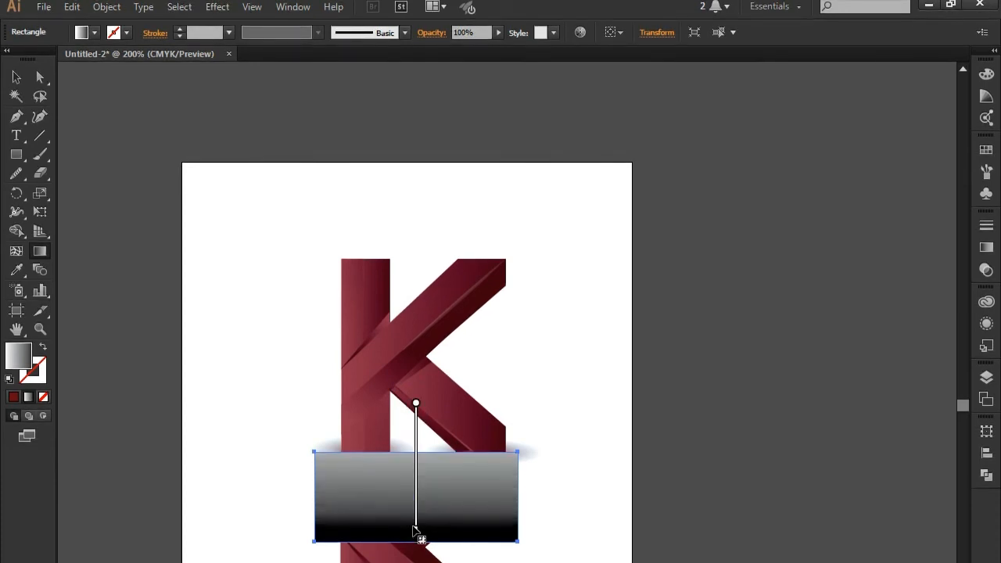
Step: Select the gradient rectangle together with the flipped K and set their opacity to 66%
click(15, 78)
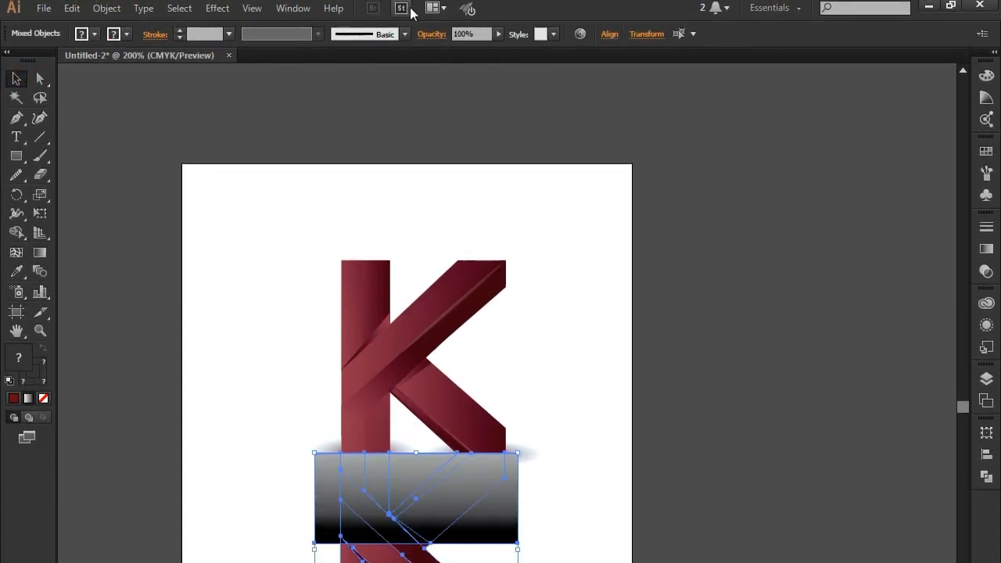
click(496, 37)
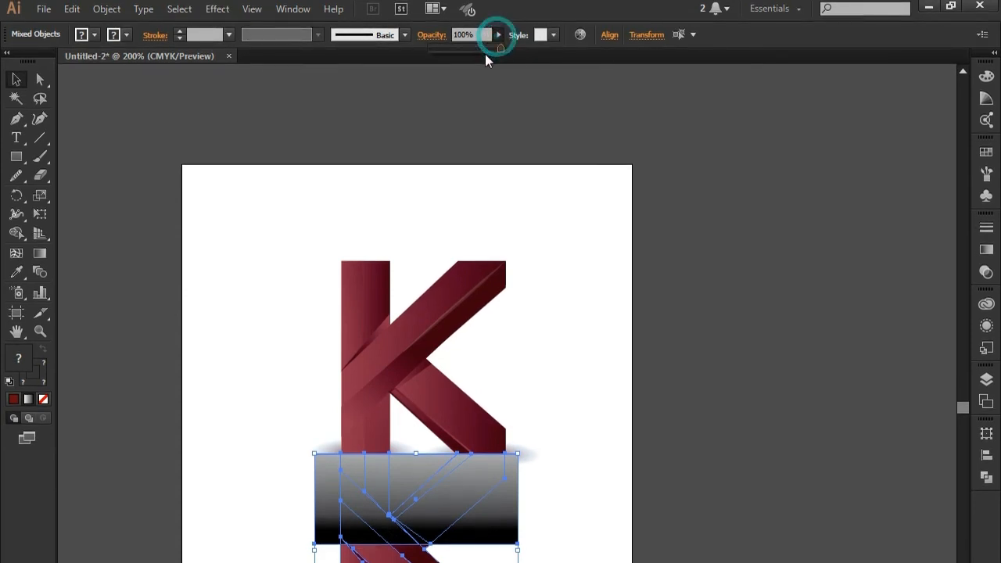
drag(485, 54, 474, 53)
Step: Make a clipping opacity mask from the gradient rectangle so the flipped K fades out as a reflection
click(433, 36)
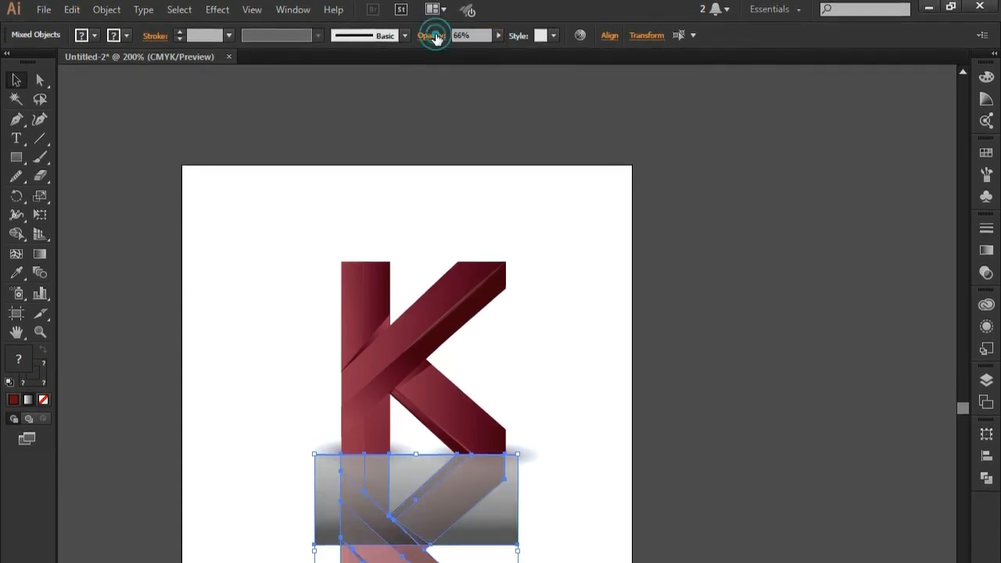
click(409, 87)
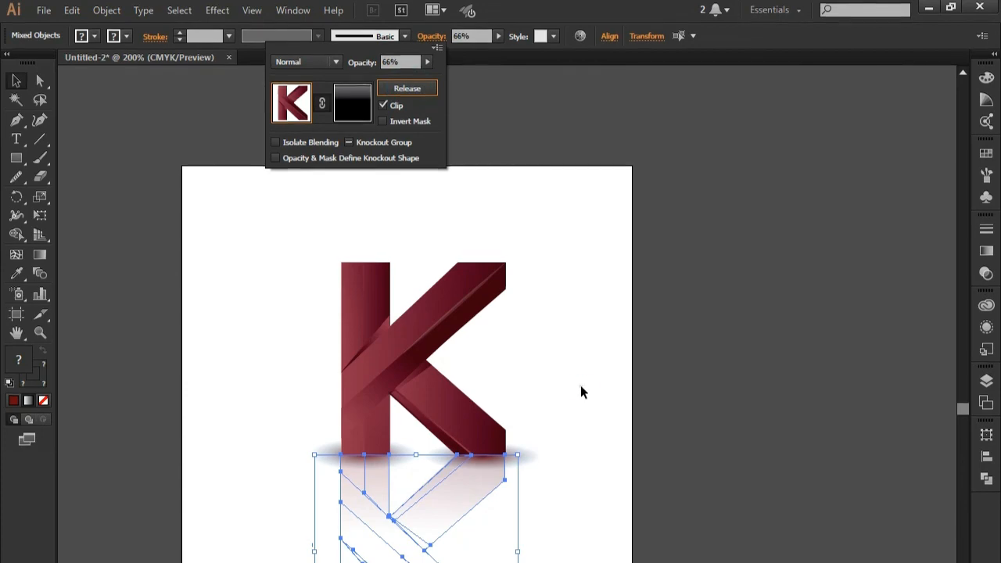
click(581, 385)
click(17, 82)
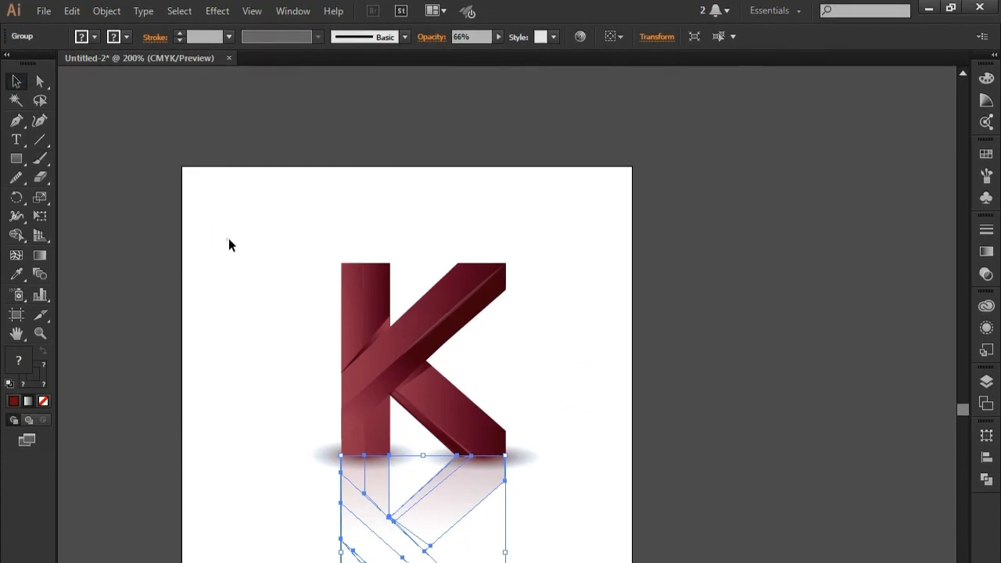